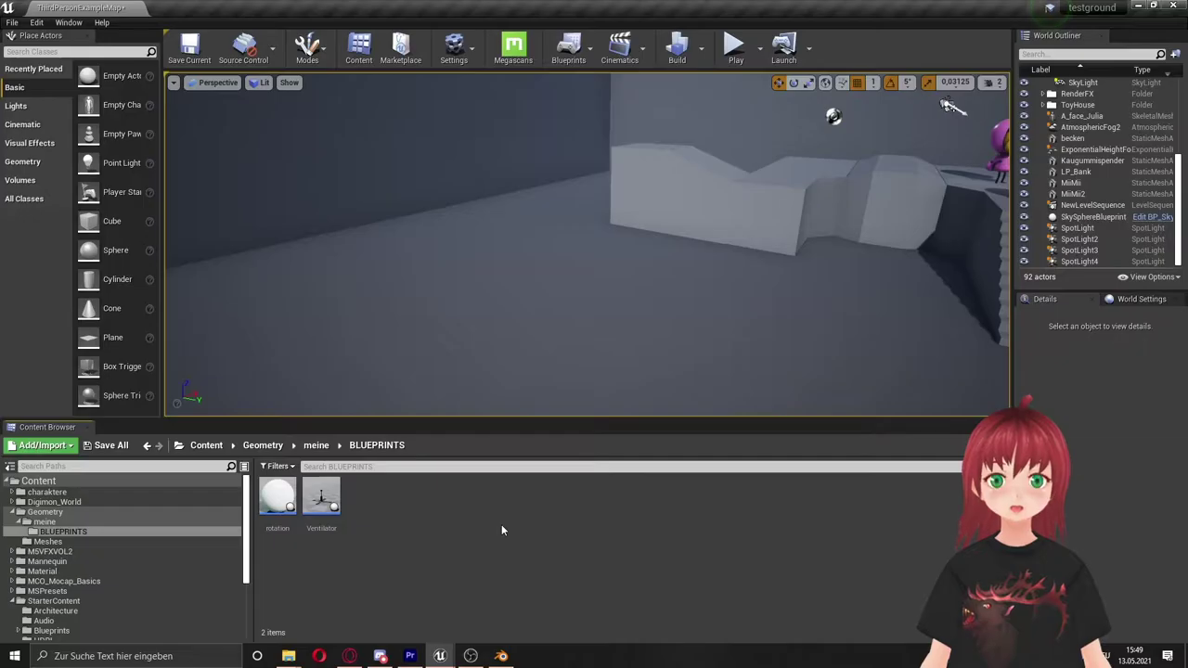
# Create a new Blueprint Class with Actor as parent, named Spline_Actor
pyautogui.rightClick(495, 512)
pyautogui.click(548, 219)
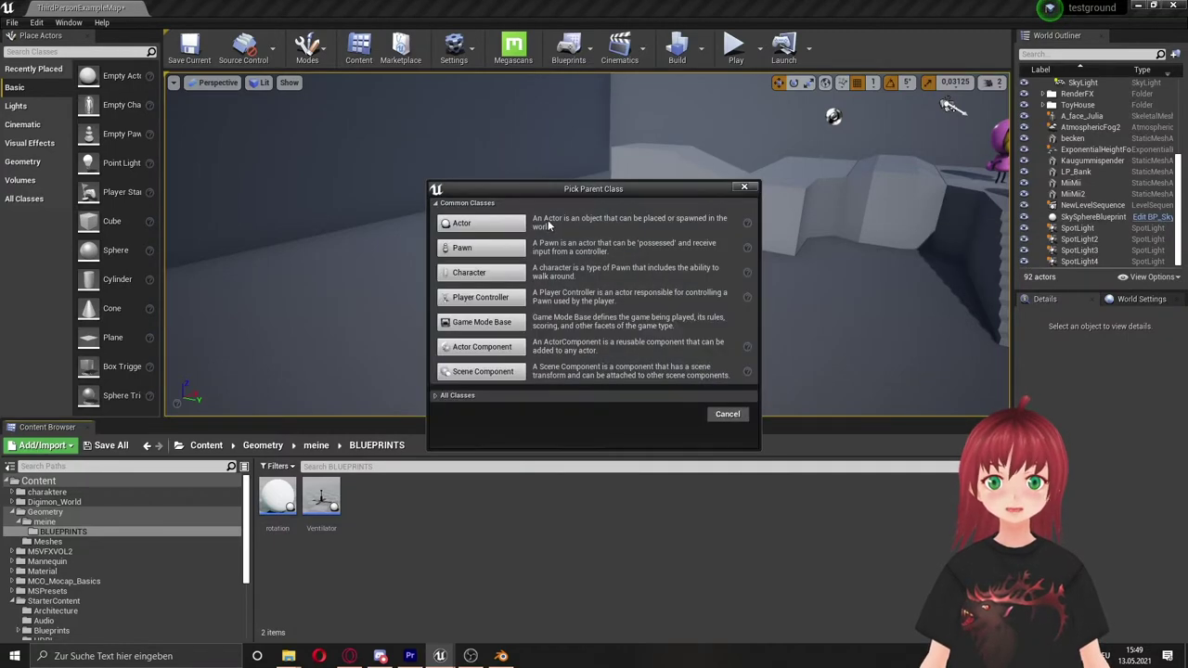
pyautogui.click(500, 222)
pyautogui.write('Spline_Acto')
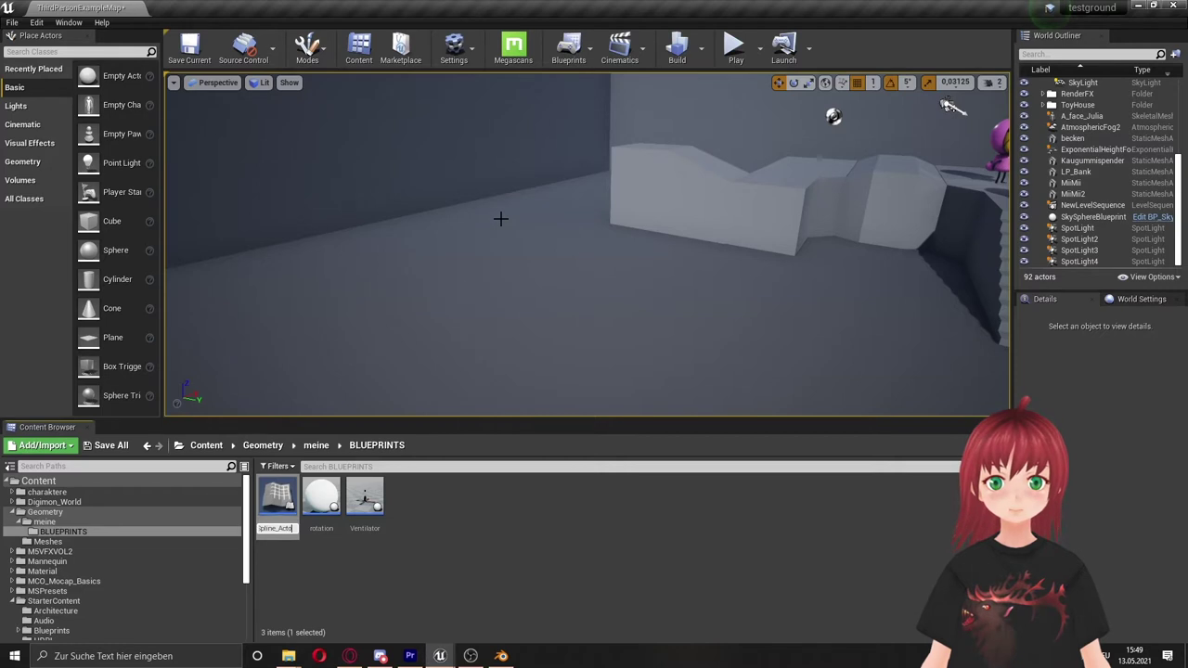
pyautogui.write('r')
pyautogui.press('Return')
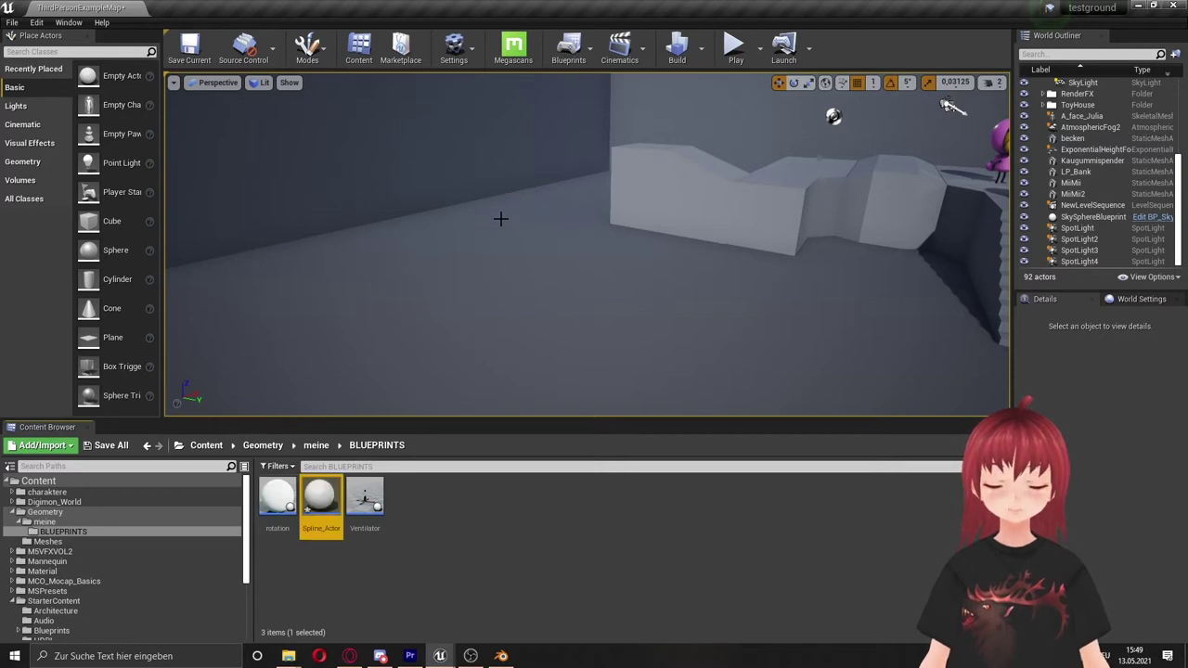
# Open Spline_Actor and add a Spline component found by searching 'spl'
pyautogui.doubleClick(321, 500)
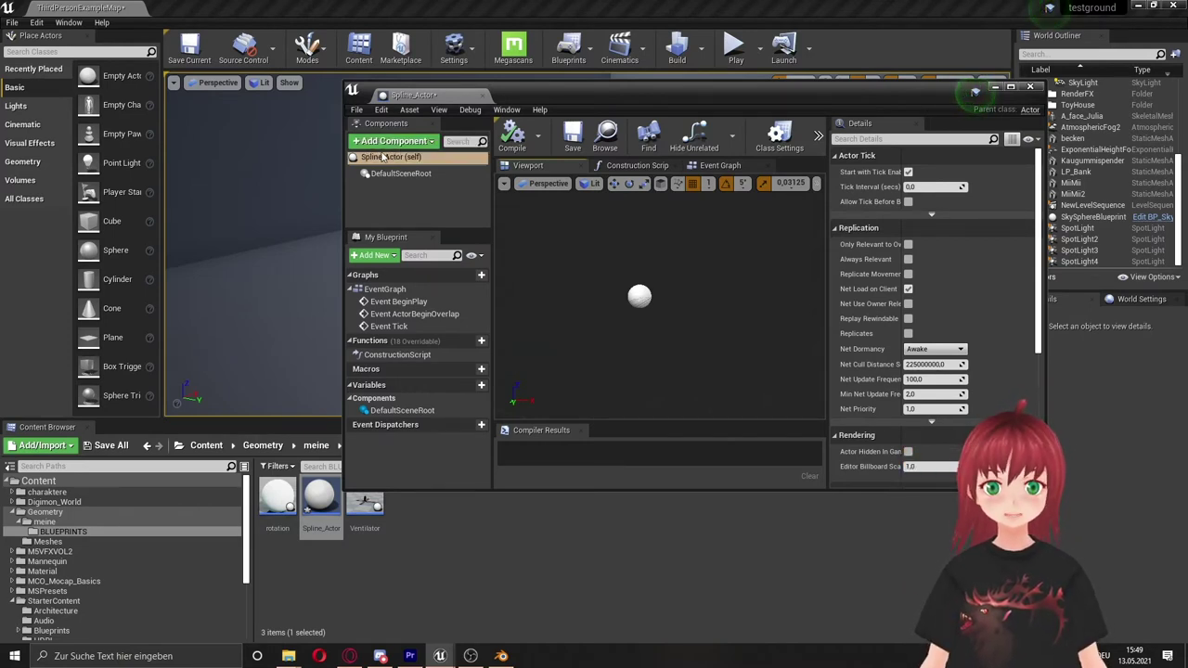
pyautogui.click(384, 142)
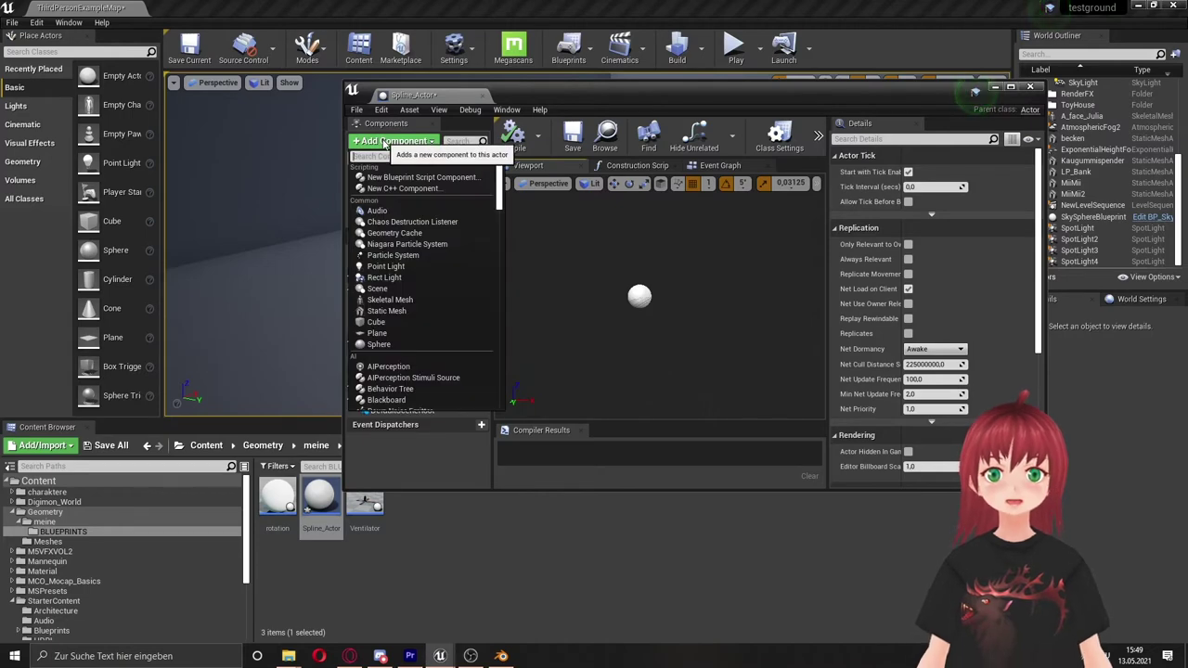
pyautogui.write('spl')
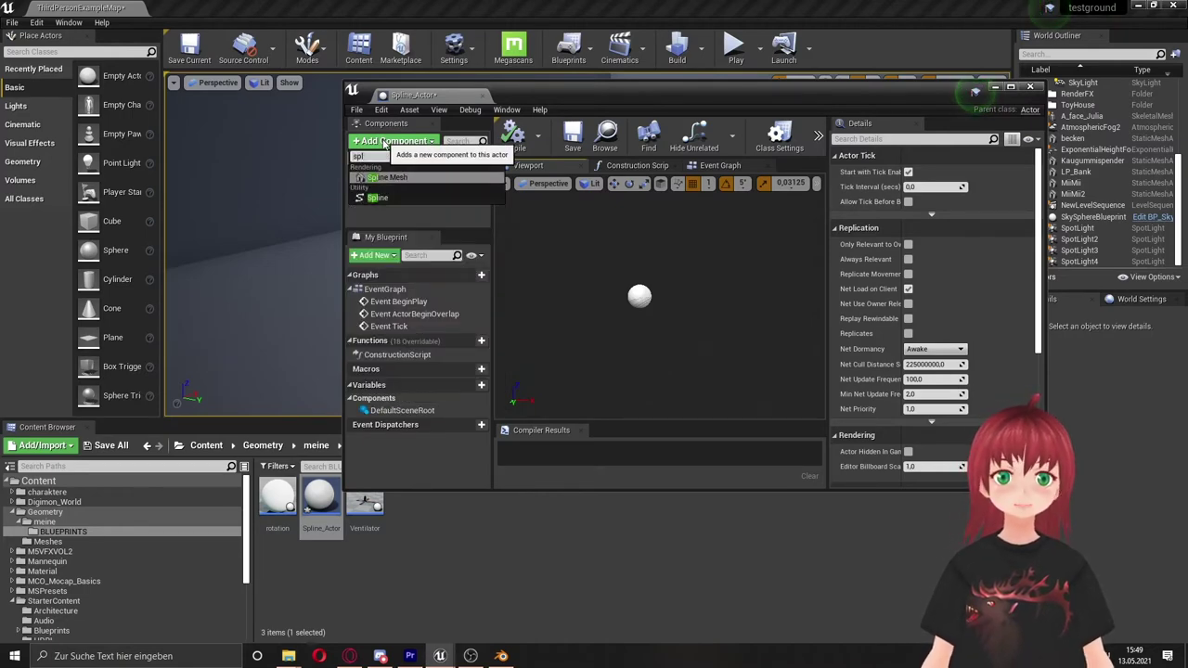
pyautogui.click(380, 197)
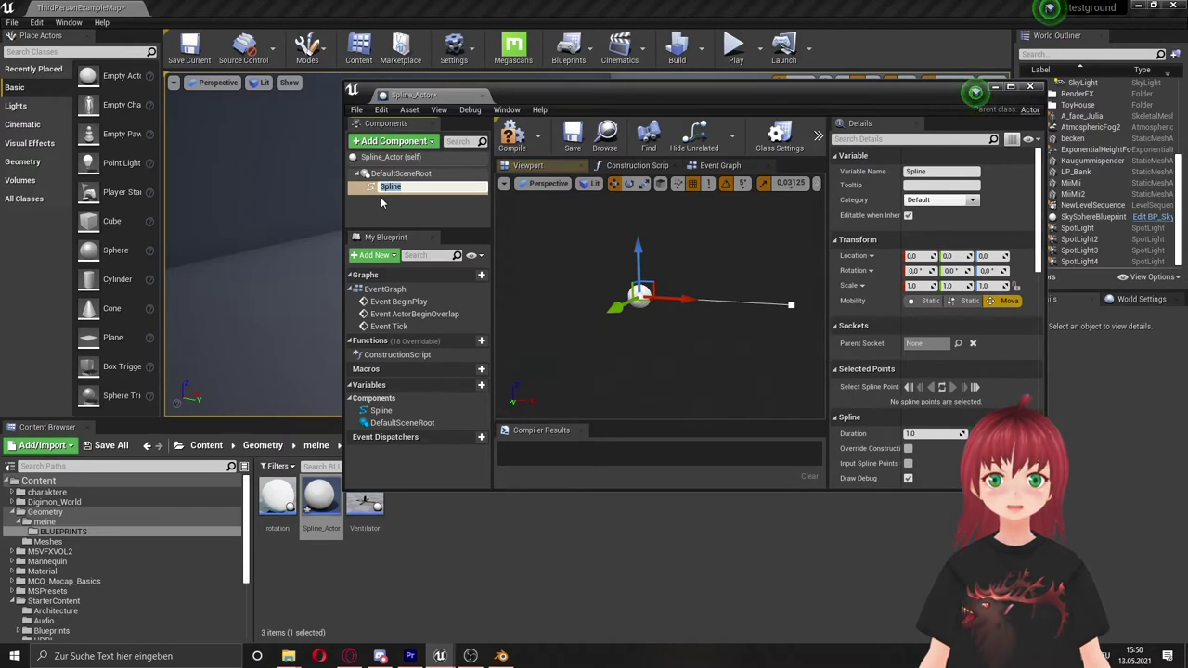
pyautogui.click(87, 540)
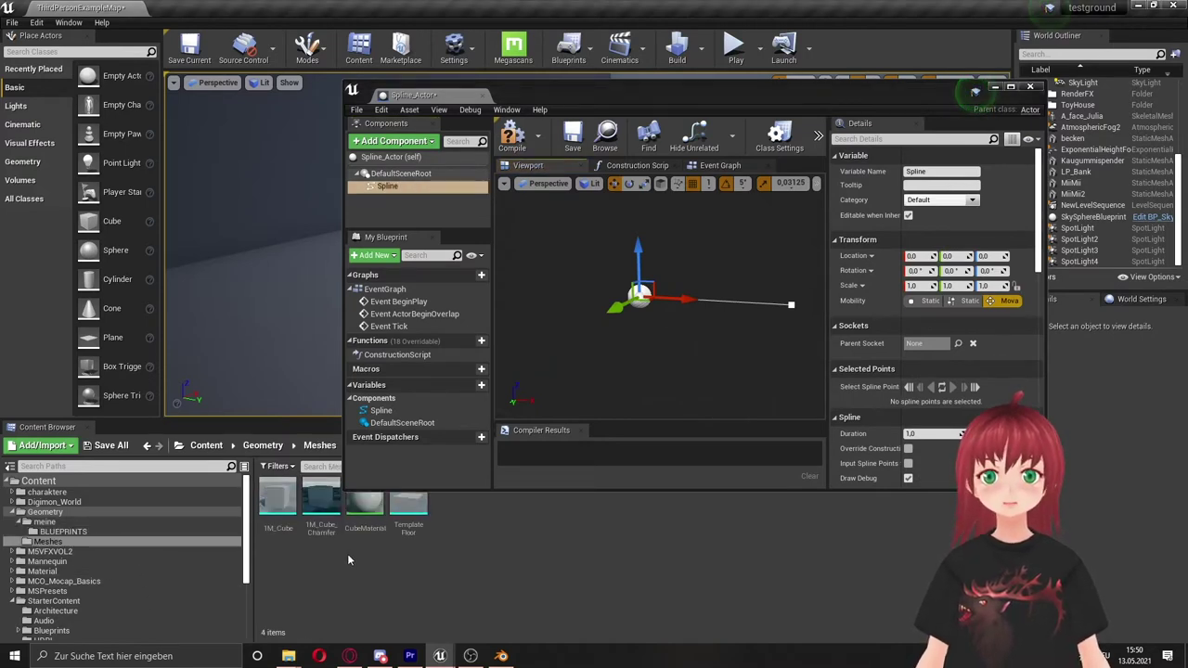
# Drag the FLIEGER static mesh from Geometry/meine into the blueprint's components
pyautogui.click(79, 513)
pyautogui.click(74, 522)
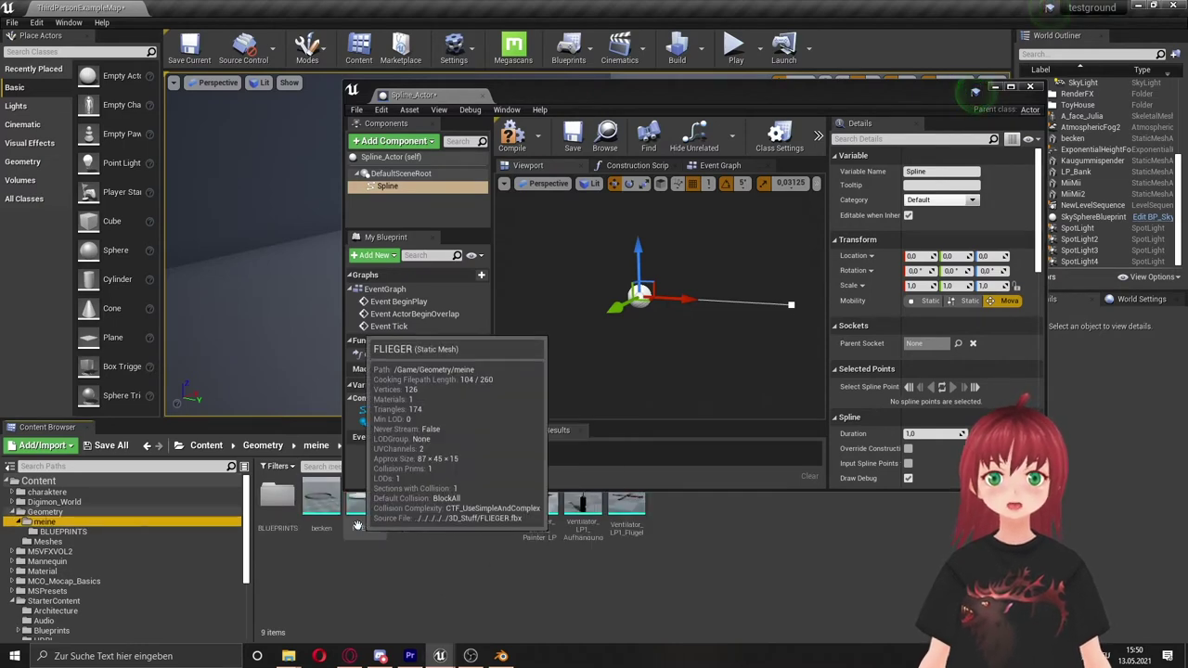
pyautogui.moveTo(364, 506); pyautogui.dragTo(612, 315)
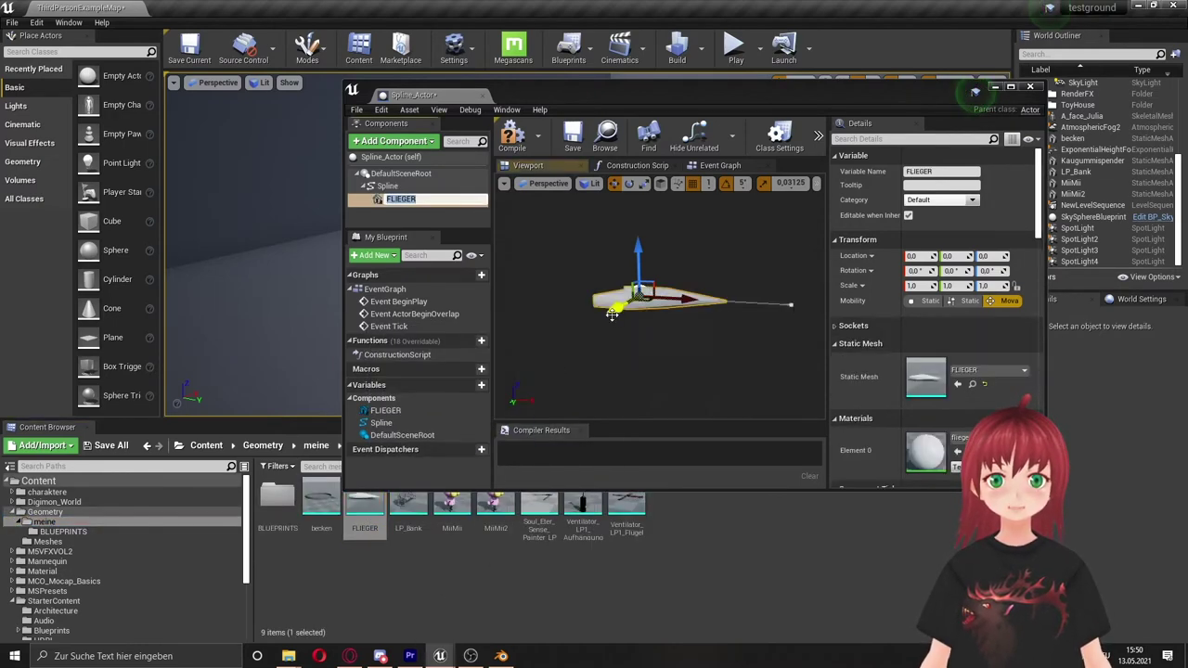
# Compile and save Spline_Actor, then switch to its Event Graph
pyautogui.click(512, 137)
pyautogui.click(573, 138)
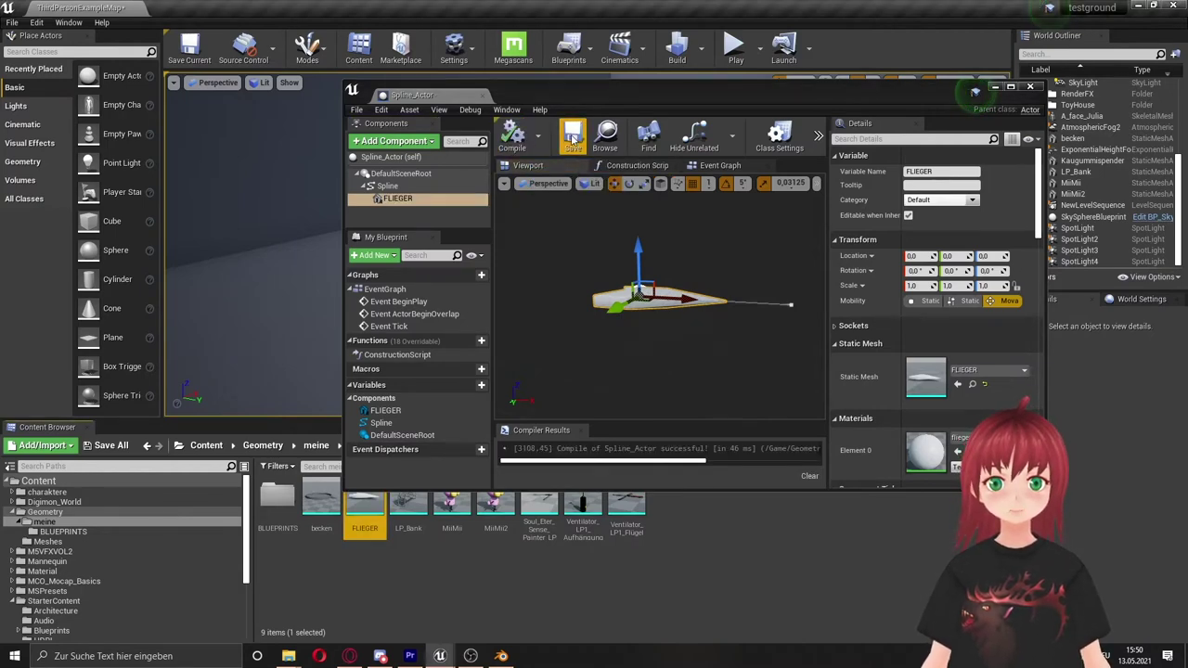
pyautogui.click(721, 166)
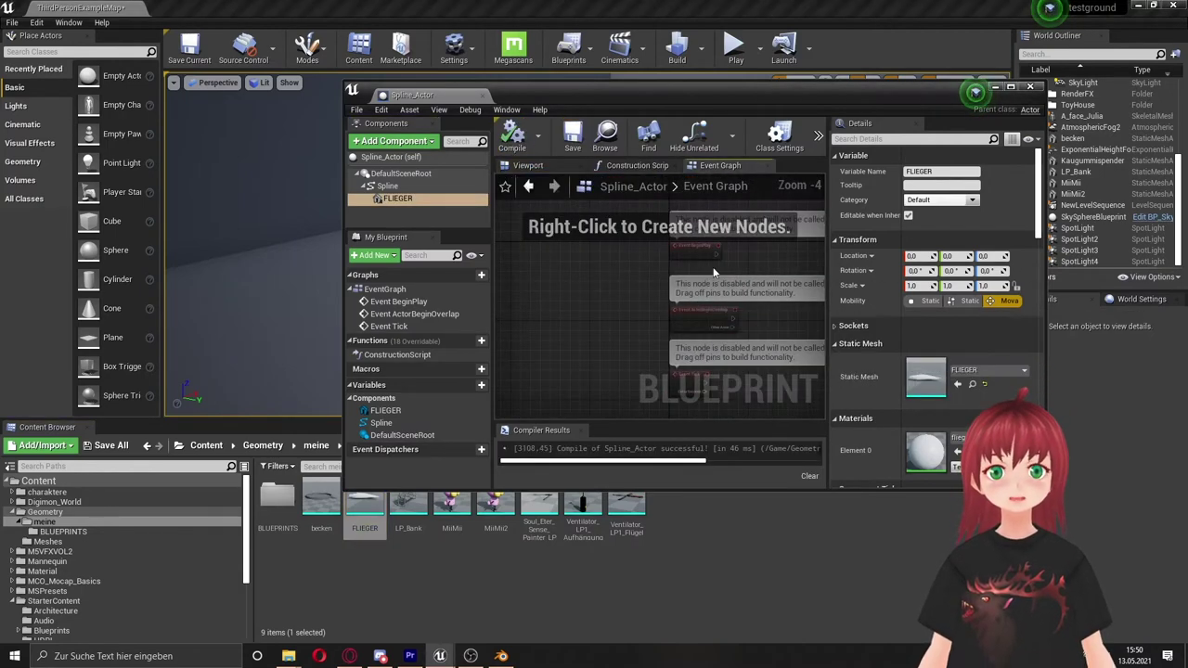
# Delete the ActorBeginOverlap and Tick events, then drag a new connection from BeginPlay
pyautogui.hotkey('ctrl', 'a')
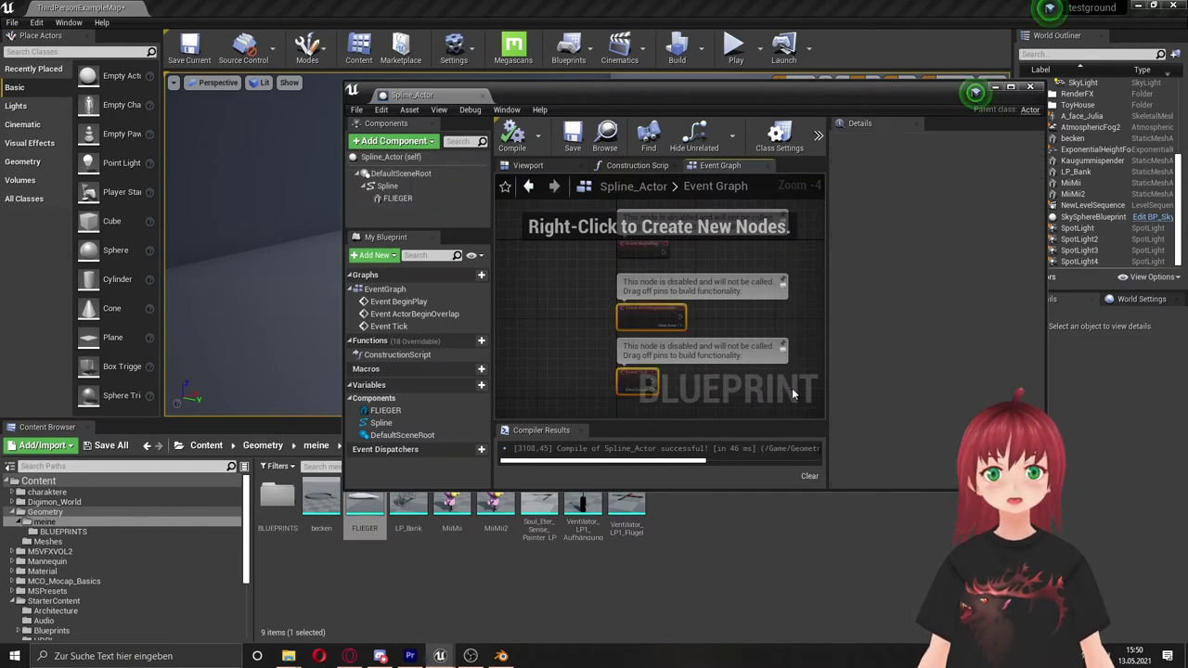
pyautogui.press('Delete')
pyautogui.press('super+Up')
pyautogui.moveTo(408, 254); pyautogui.dragTo(483, 257)
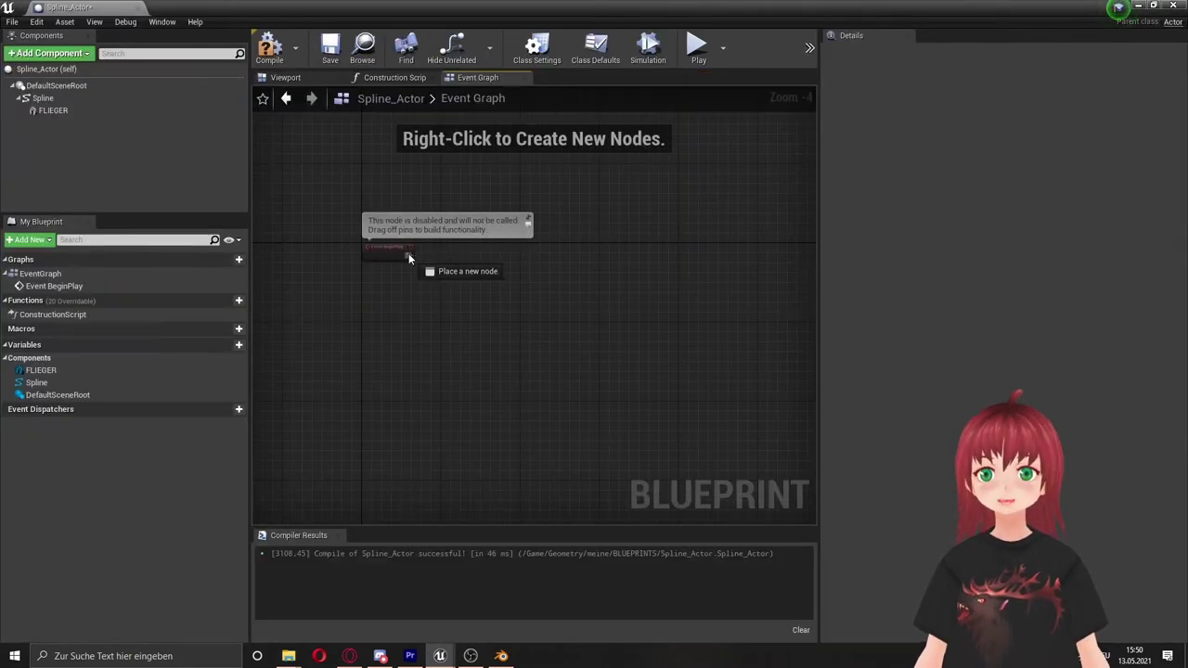
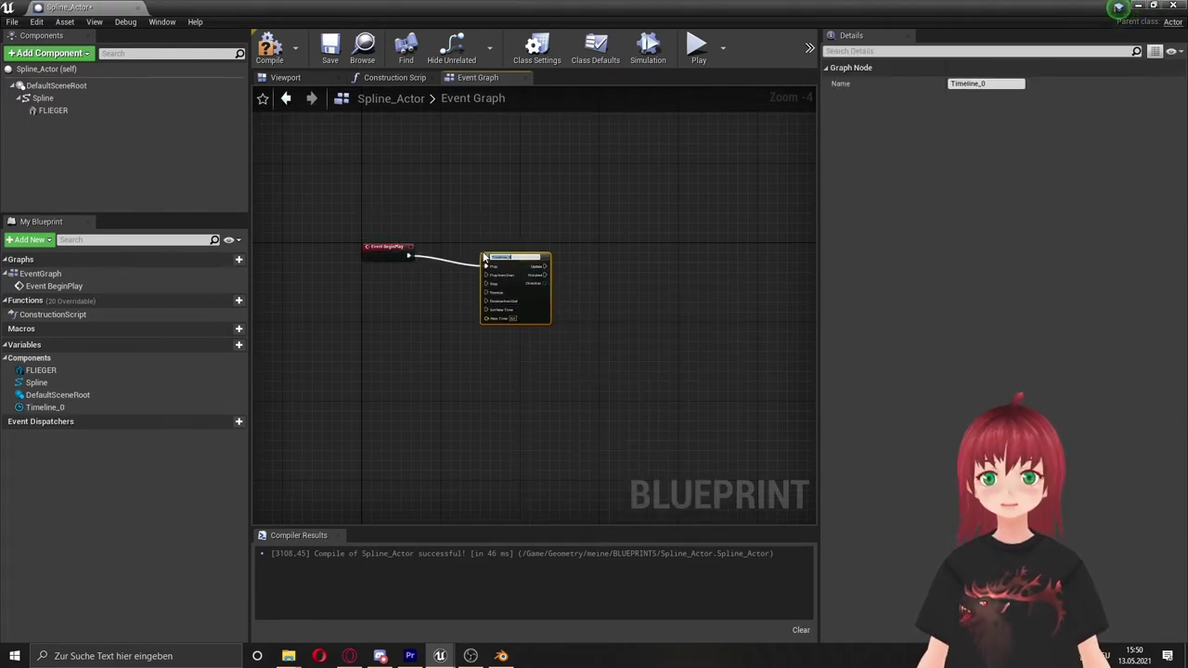
# Name the timeline zeit, open it, and add a float track NewTrack_0
pyautogui.scroll(2, 502, 249)
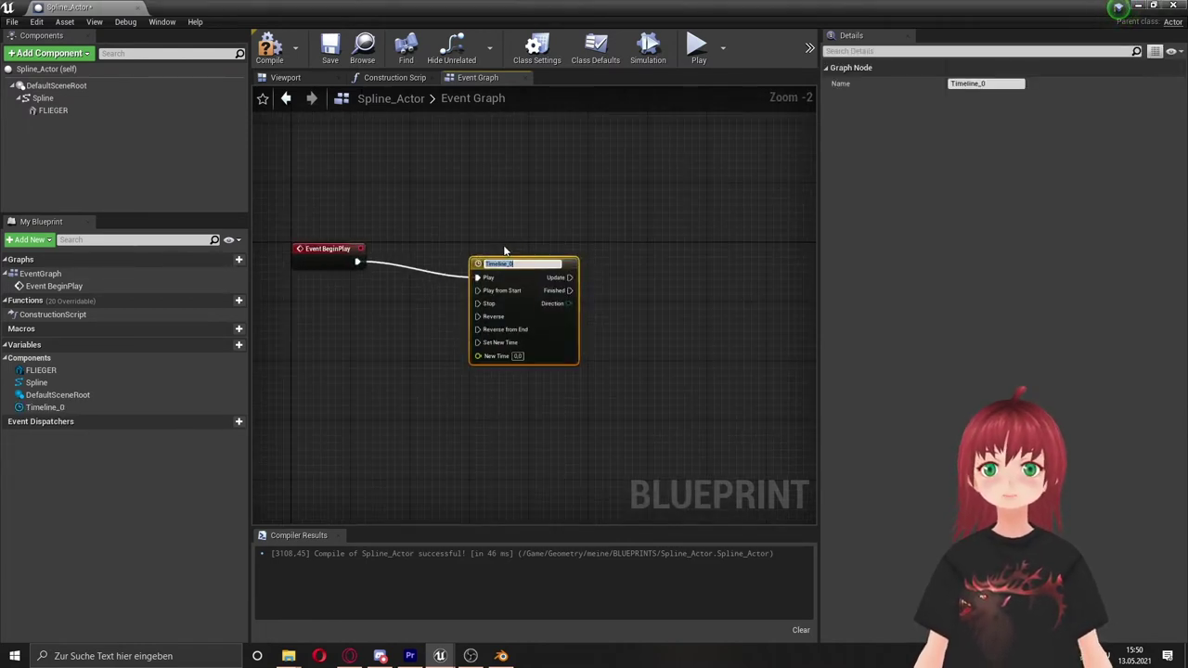
pyautogui.write('zeit')
pyautogui.press('Return')
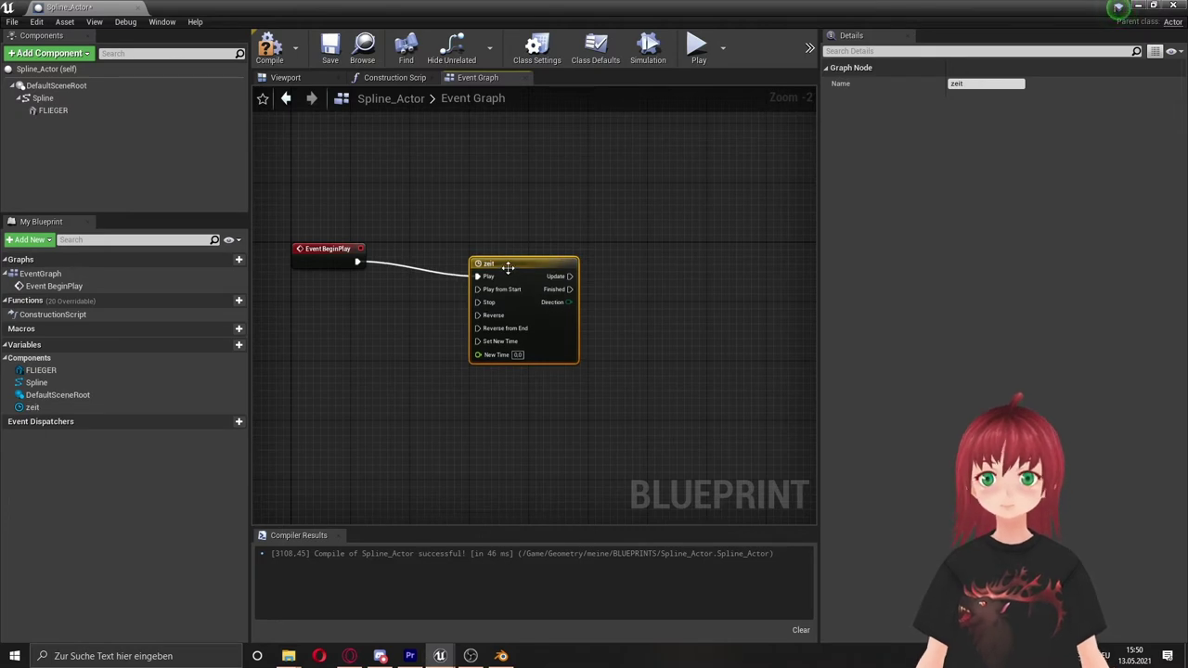
pyautogui.moveTo(508, 266); pyautogui.dragTo(463, 221)
pyautogui.doubleClick(463, 221)
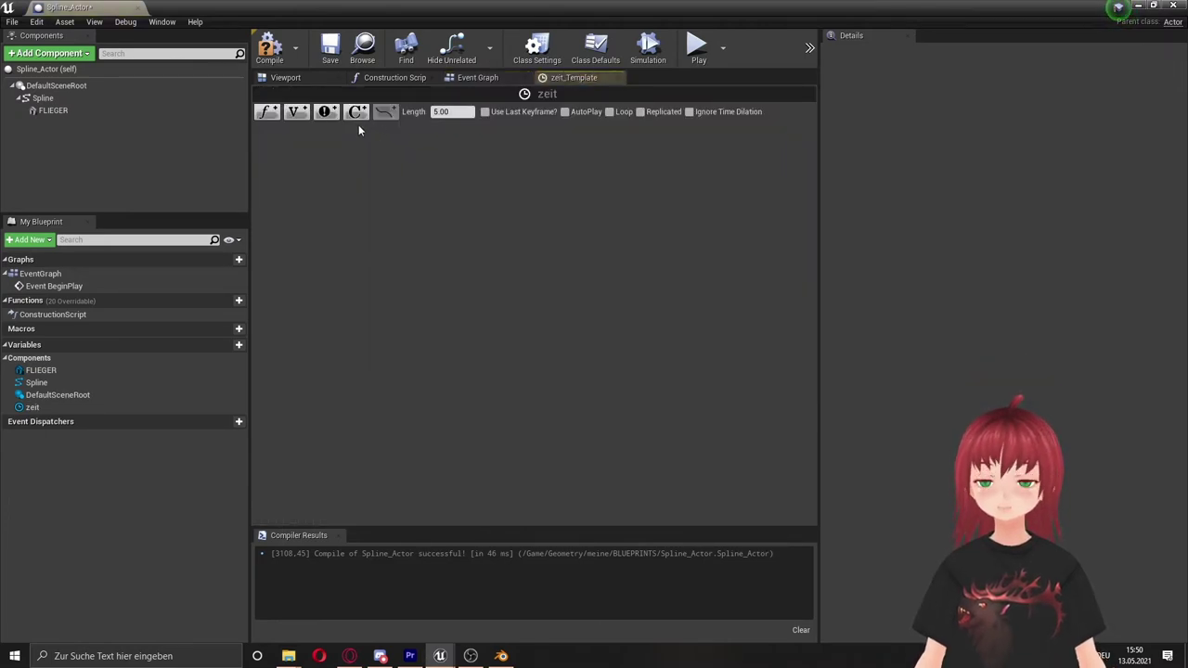
pyautogui.click(267, 112)
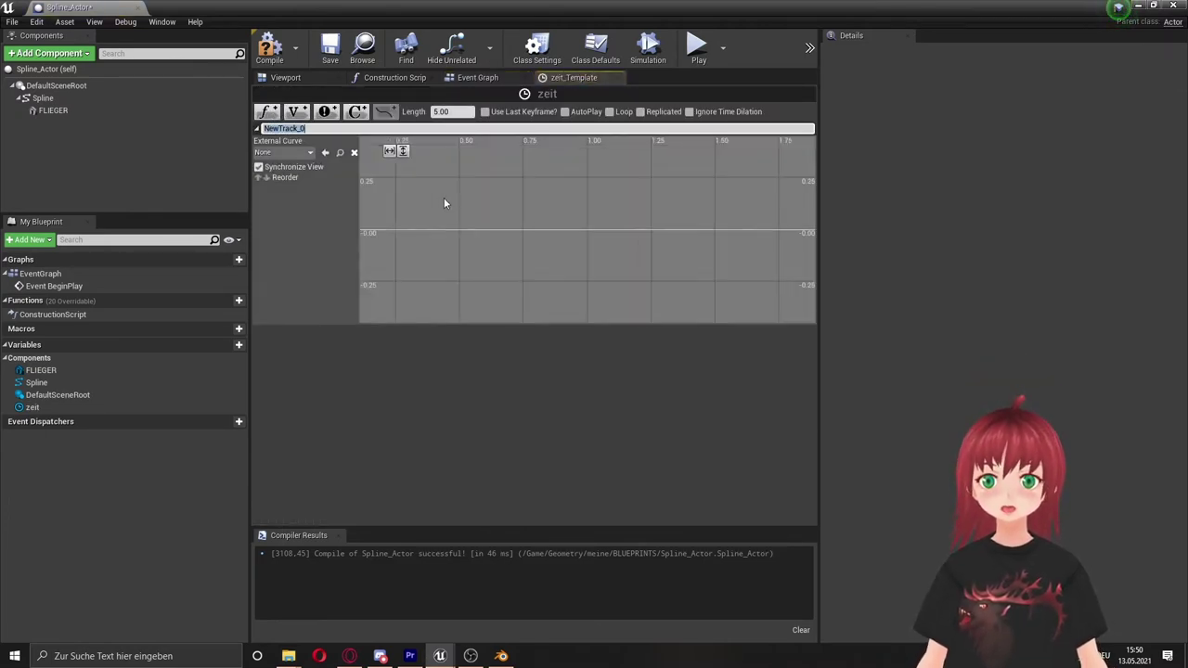
pyautogui.write('10')
pyautogui.press('Return')
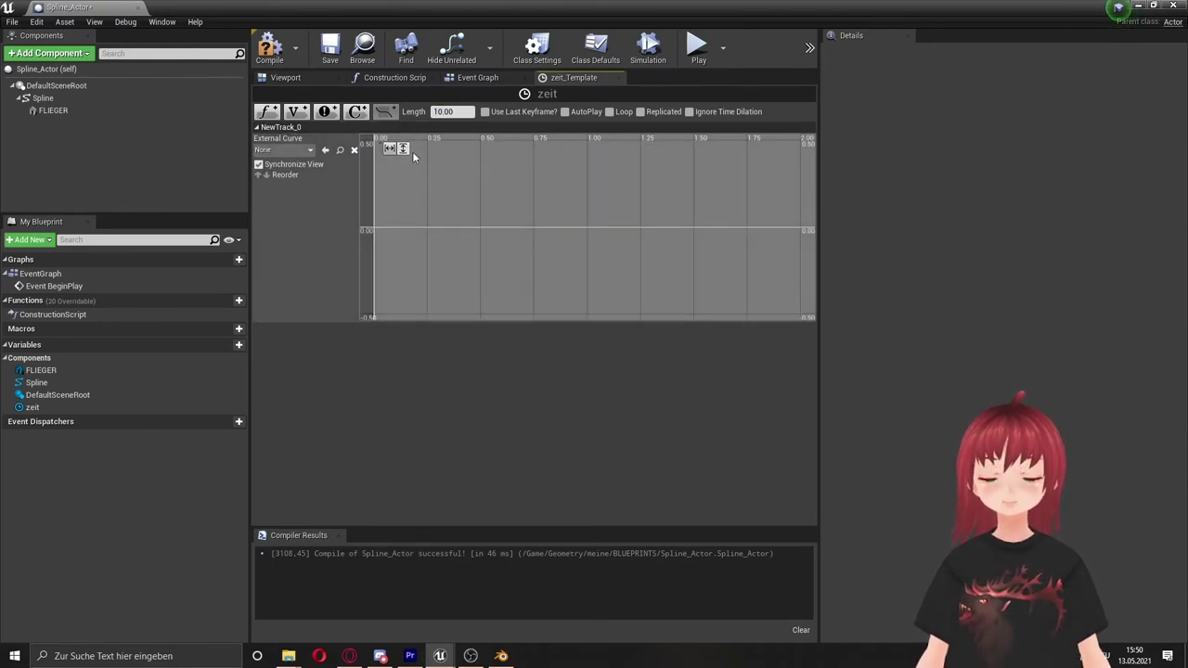
# Add two keys to the curve and set the first key to time 0, value 0
pyautogui.rightClick(457, 219)
pyautogui.click(477, 239)
pyautogui.rightClick(502, 192)
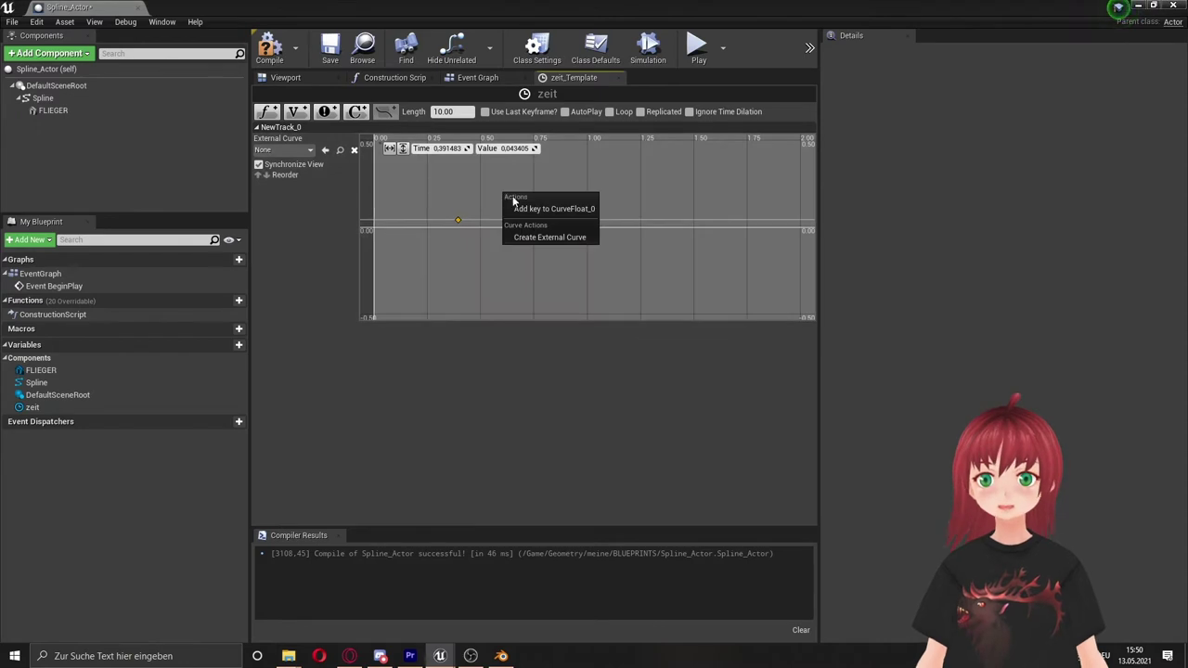
pyautogui.click(543, 206)
pyautogui.click(448, 149)
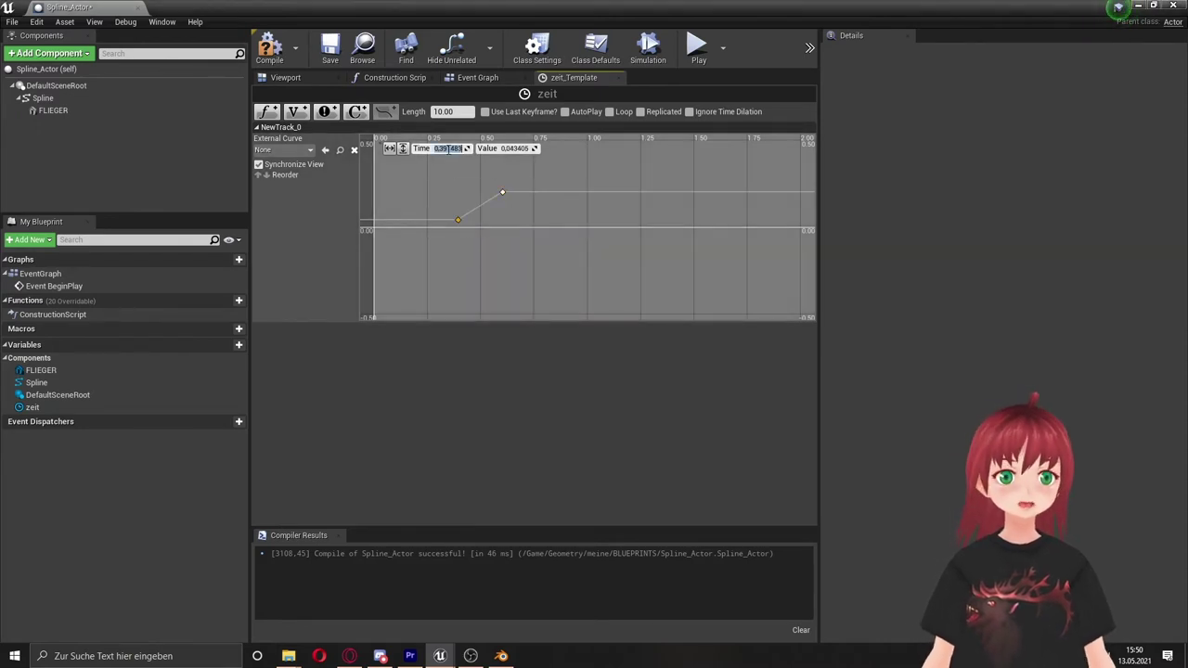
pyautogui.write('0')
pyautogui.click(508, 149)
pyautogui.write('0')
pyautogui.press('Return')
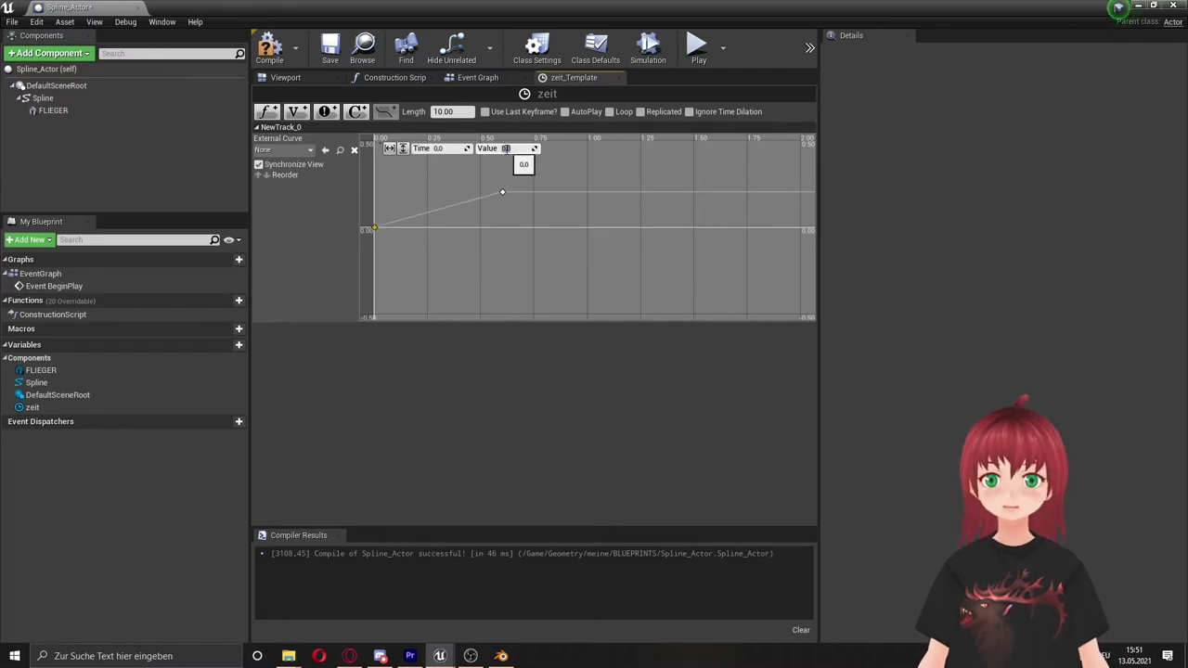
# Set the second key to time 10, value 1, fit the curve, and return to the Event Graph
pyautogui.click(500, 192)
pyautogui.click(457, 150)
pyautogui.write('10')
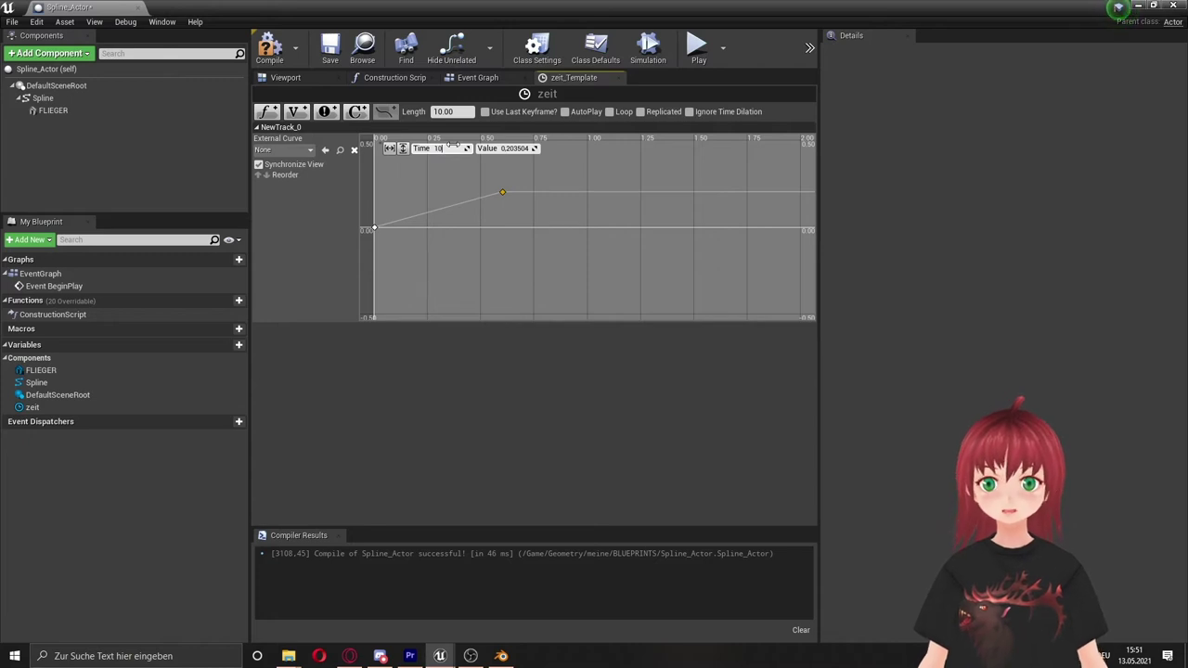
pyautogui.press('Return')
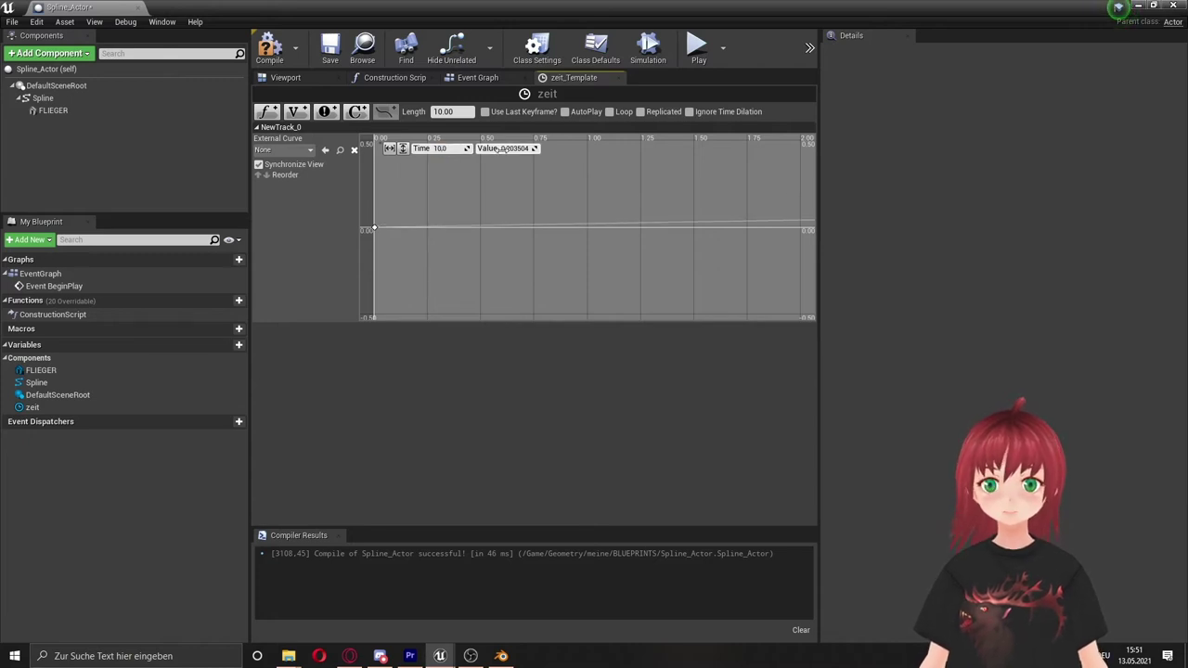
pyautogui.write('1')
pyautogui.press('Return')
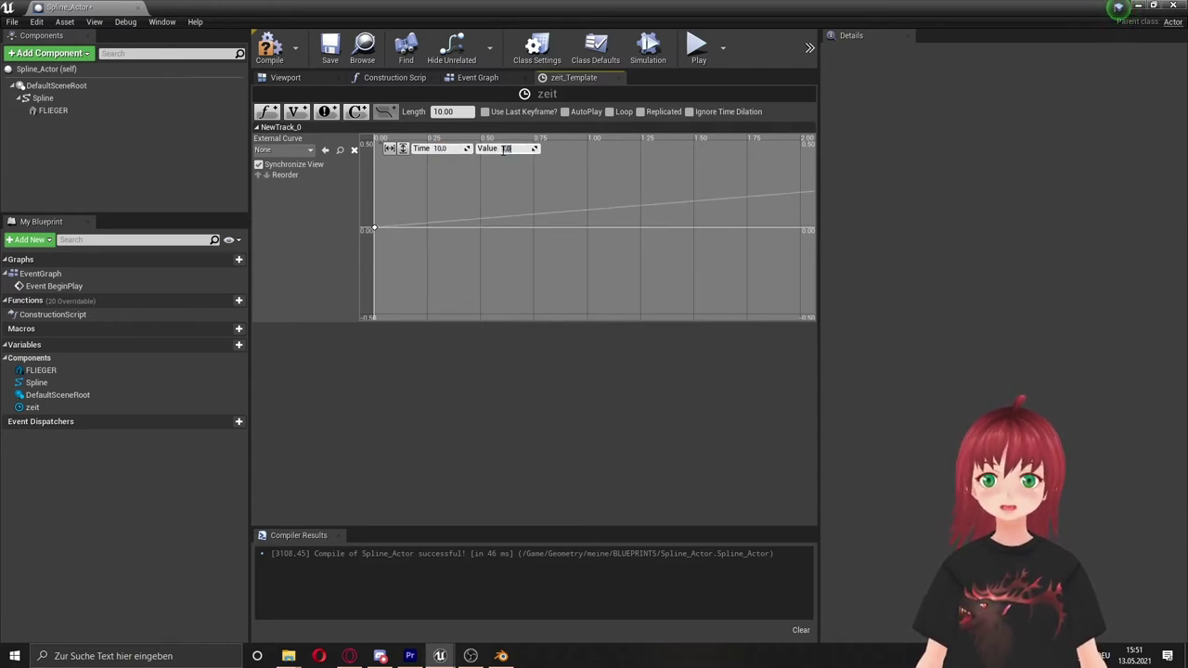
pyautogui.click(402, 148)
pyautogui.click(388, 148)
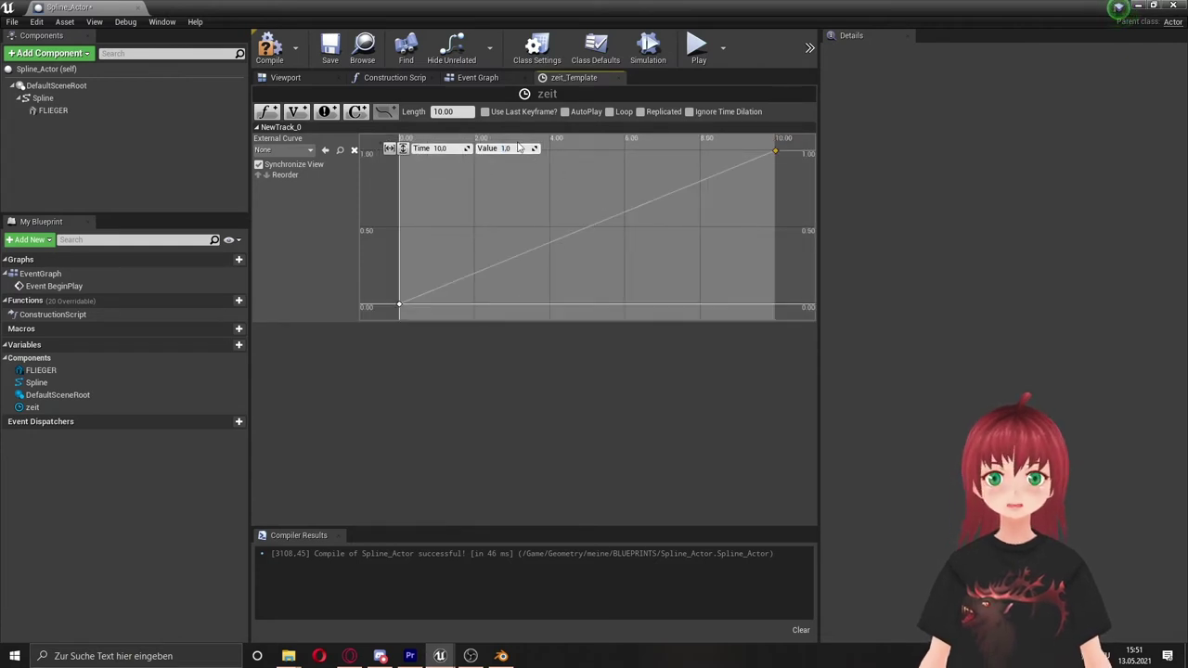
pyautogui.click(620, 79)
pyautogui.moveTo(461, 217); pyautogui.dragTo(697, 226)
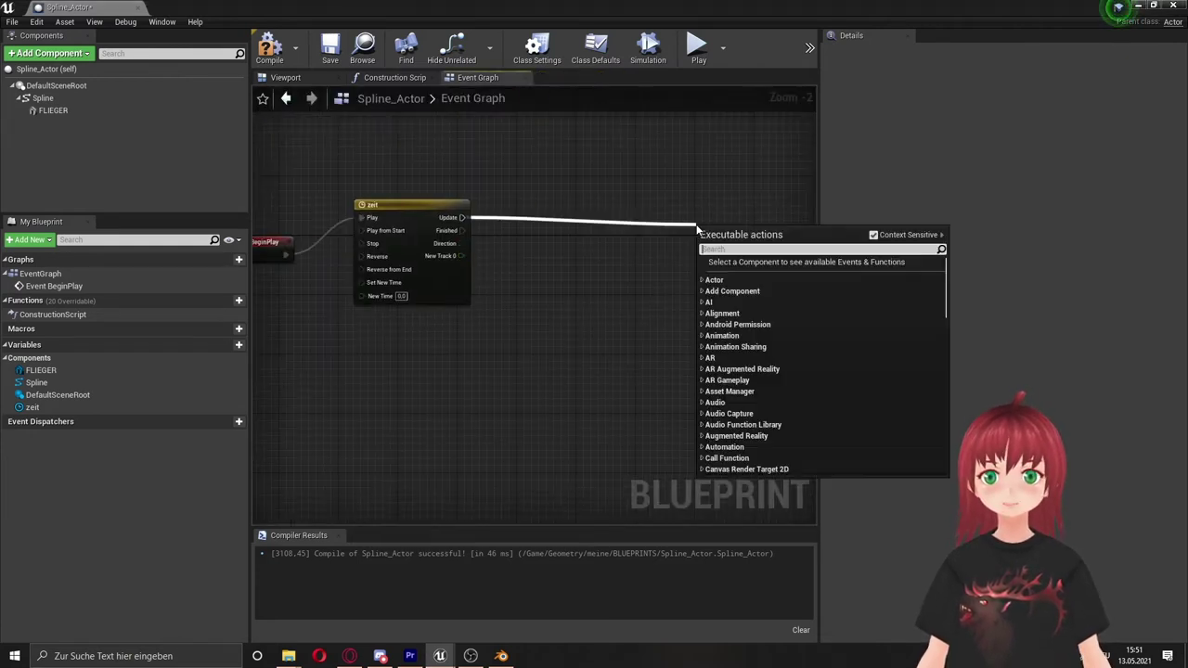
# Add a SetWorldTransform node targeting FLIEGER, driven by the zeit timeline's Update
pyautogui.write('set world')
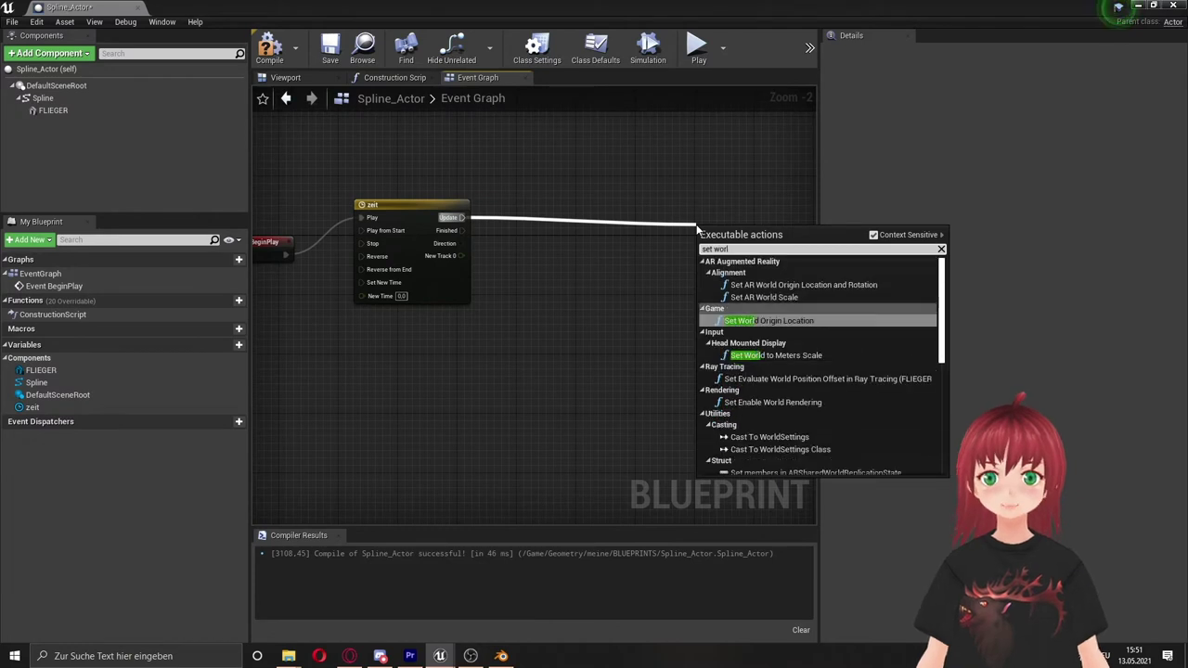
pyautogui.write(' tra')
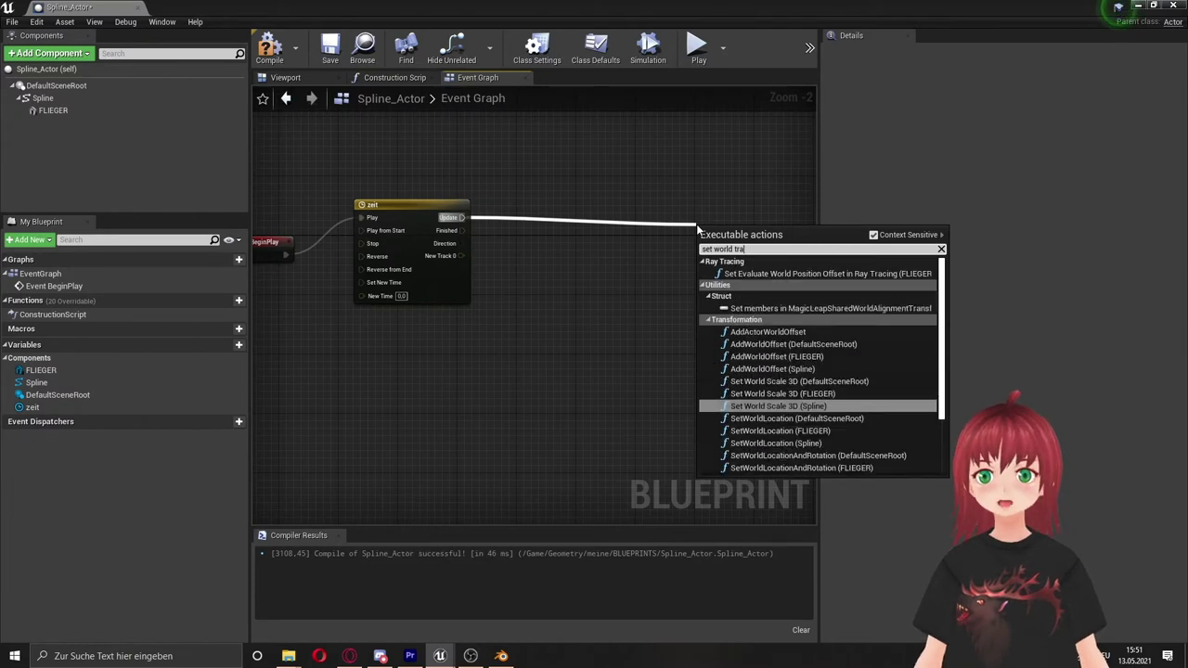
pyautogui.press('BackSpace')
pyautogui.press('BackSpace')
pyautogui.write('transform')
pyautogui.press('Down')
pyautogui.press('Return')
pyautogui.moveTo(733, 234); pyautogui.dragTo(696, 182)
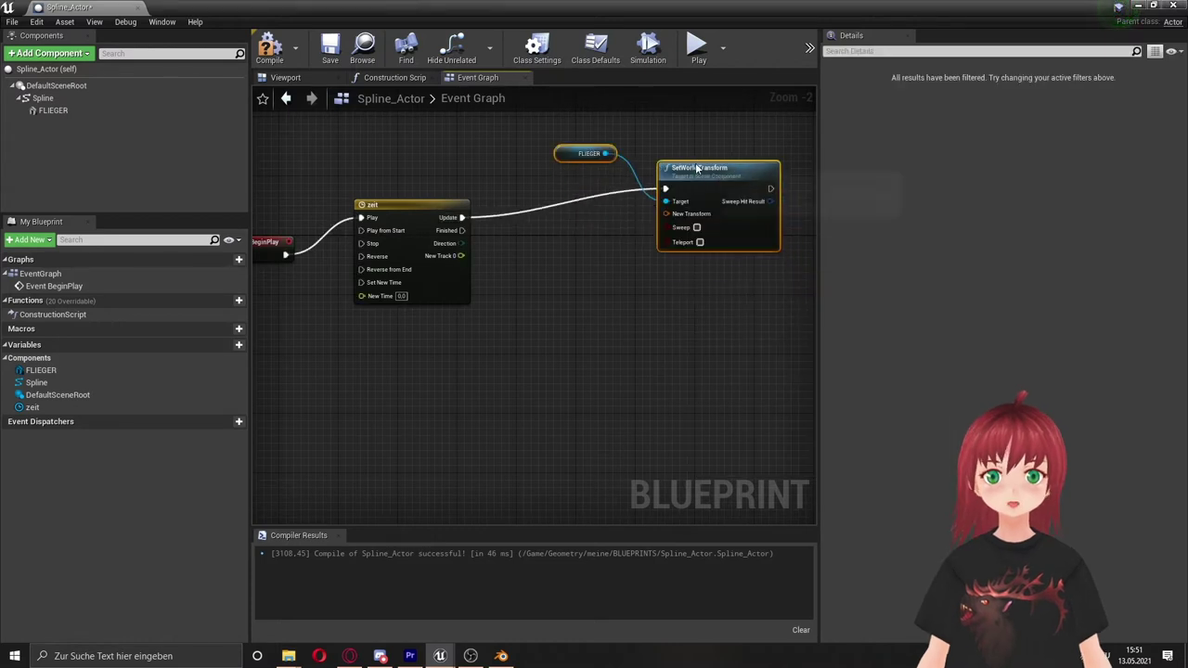
# Add a Get Spline Length node fed by the Spline reference
pyautogui.scroll(-1, 539, 289)
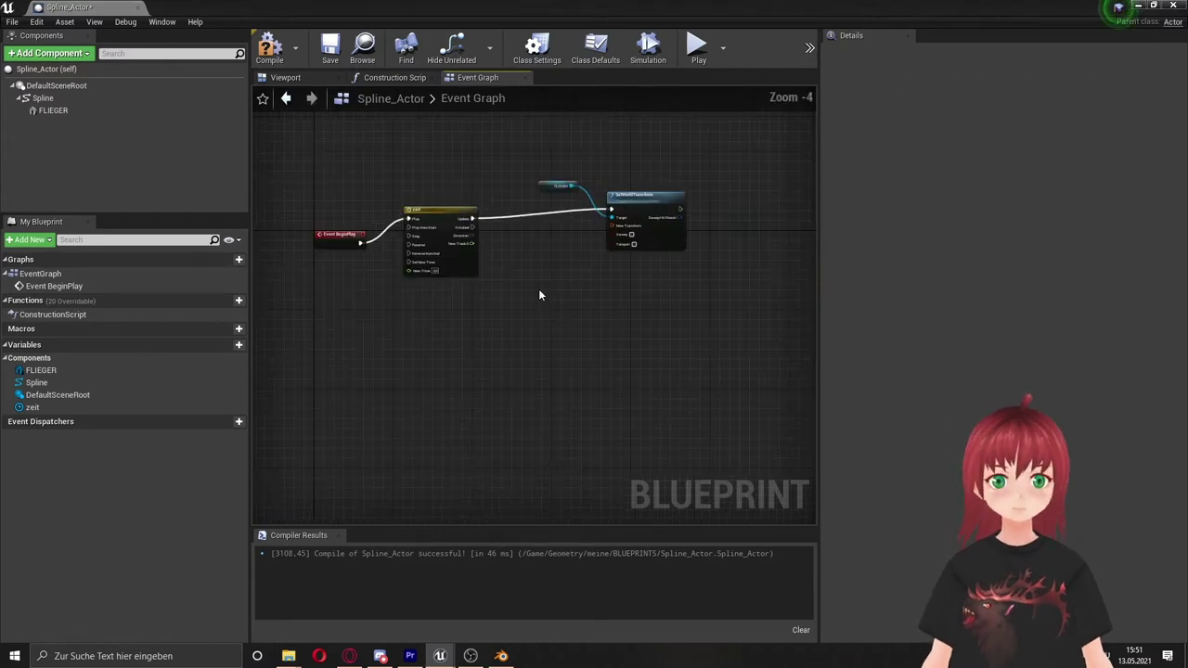
pyautogui.rightClick(538, 294)
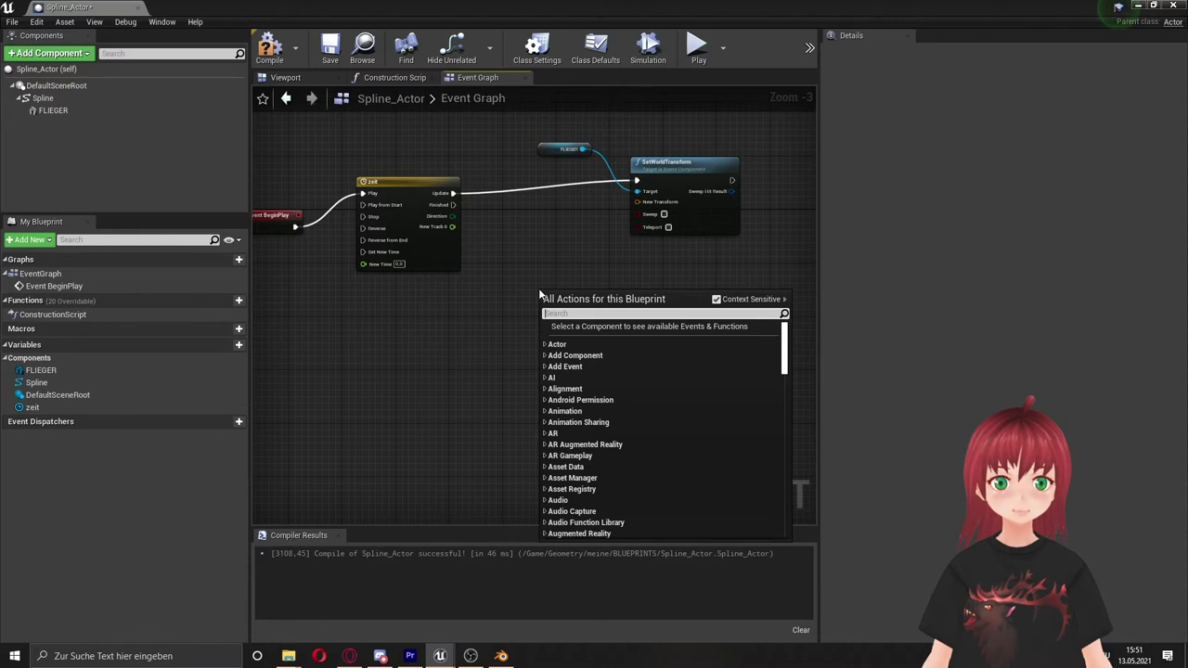
pyautogui.write('get')
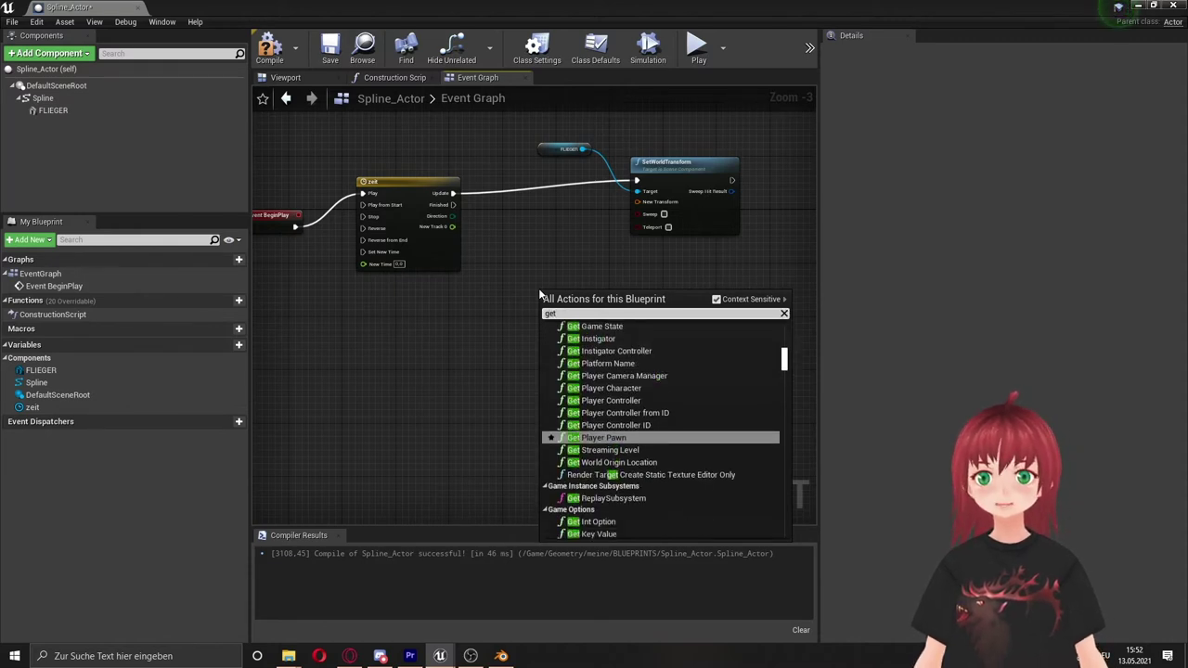
pyautogui.write('spline')
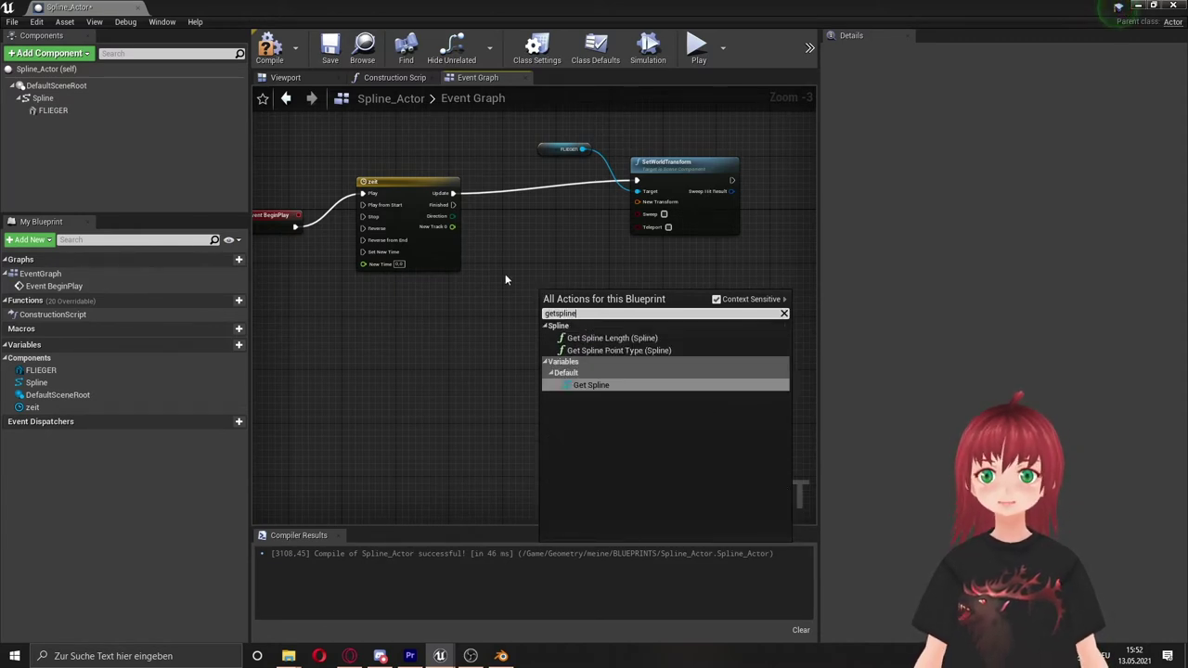
pyautogui.click(673, 336)
pyautogui.moveTo(491, 269); pyautogui.dragTo(481, 329)
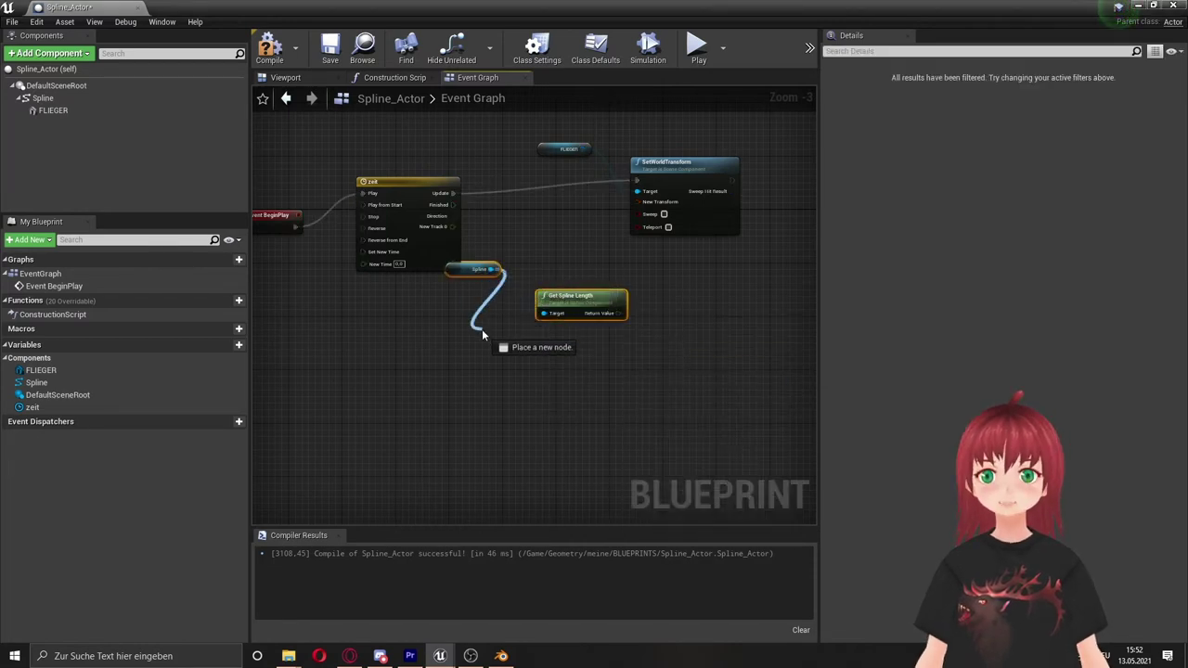
pyautogui.click(478, 299)
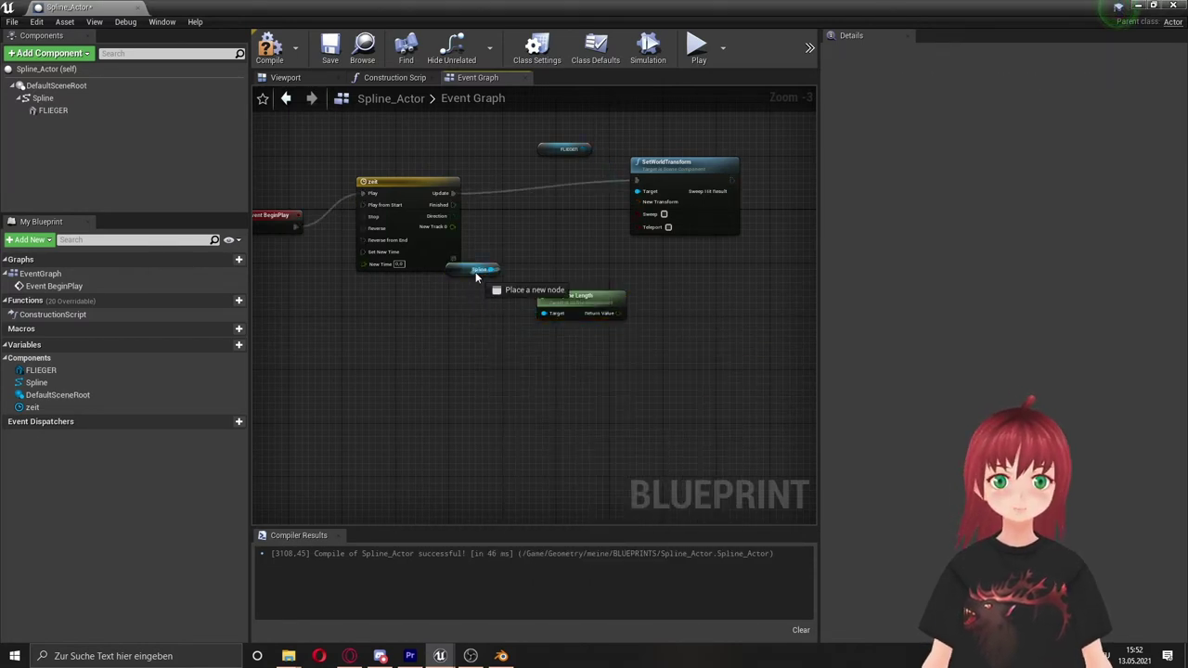
# Arrange the Spline, Get Spline Length, FLIEGER and SetWorldTransform nodes around the zeit timeline
pyautogui.moveTo(469, 269); pyautogui.dragTo(469, 309)
pyautogui.moveTo(575, 307)
pyautogui.mouseDown()
pyautogui.moveTo(535, 277)
pyautogui.moveTo(555, 284)
pyautogui.mouseUp()
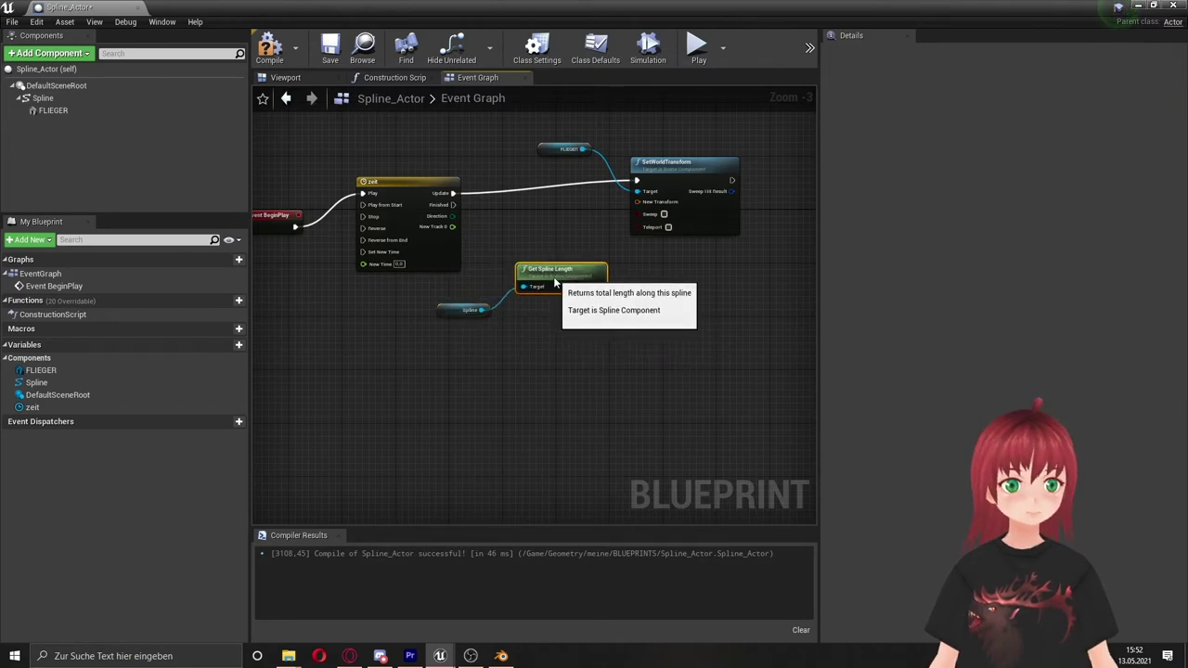
pyautogui.moveTo(554, 284); pyautogui.dragTo(541, 244)
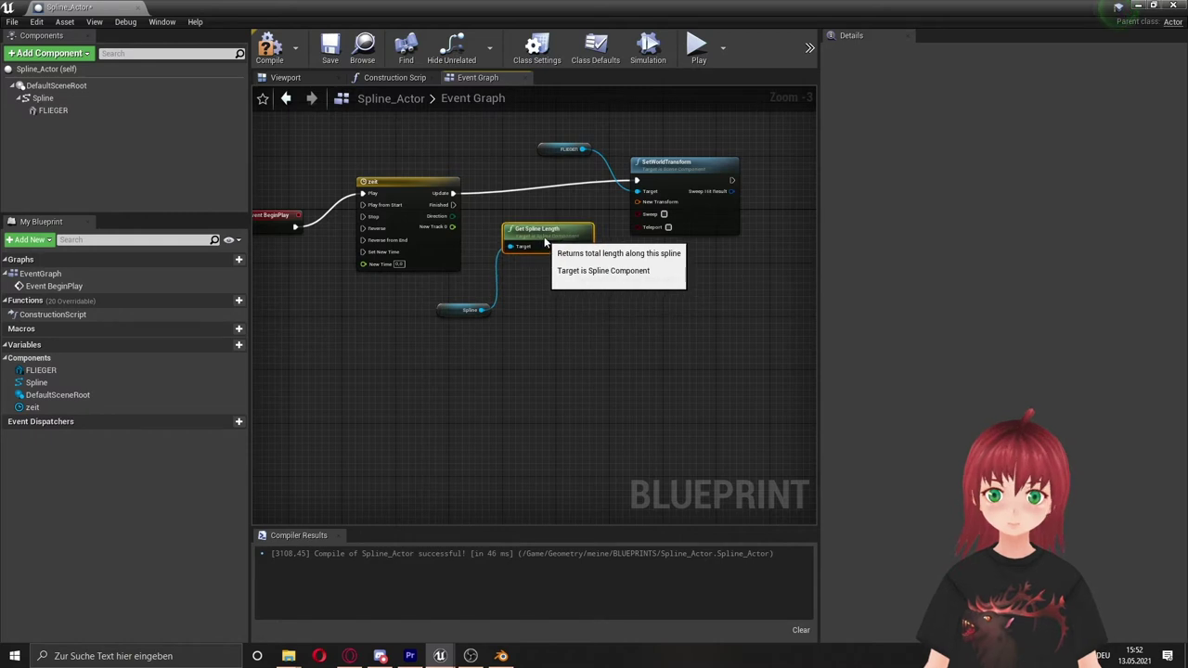
pyautogui.moveTo(631, 139); pyautogui.dragTo(566, 181)
pyautogui.moveTo(687, 163); pyautogui.dragTo(763, 170)
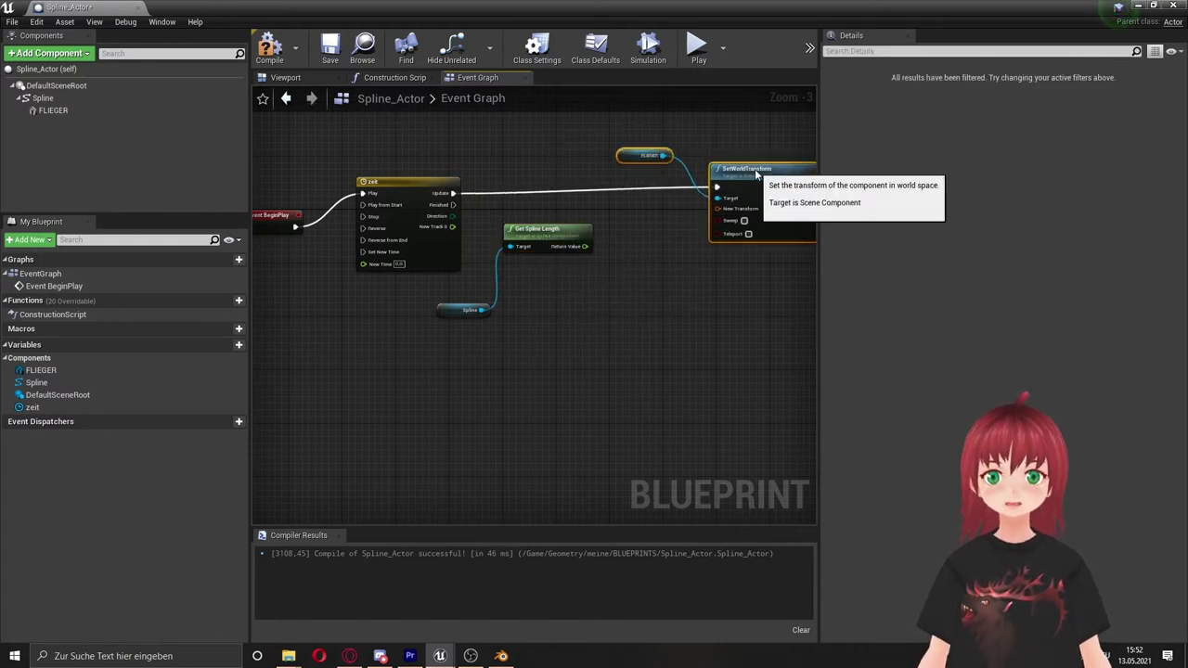
pyautogui.moveTo(668, 305); pyautogui.dragTo(608, 304, button='right')
pyautogui.moveTo(679, 163); pyautogui.dragTo(680, 150)
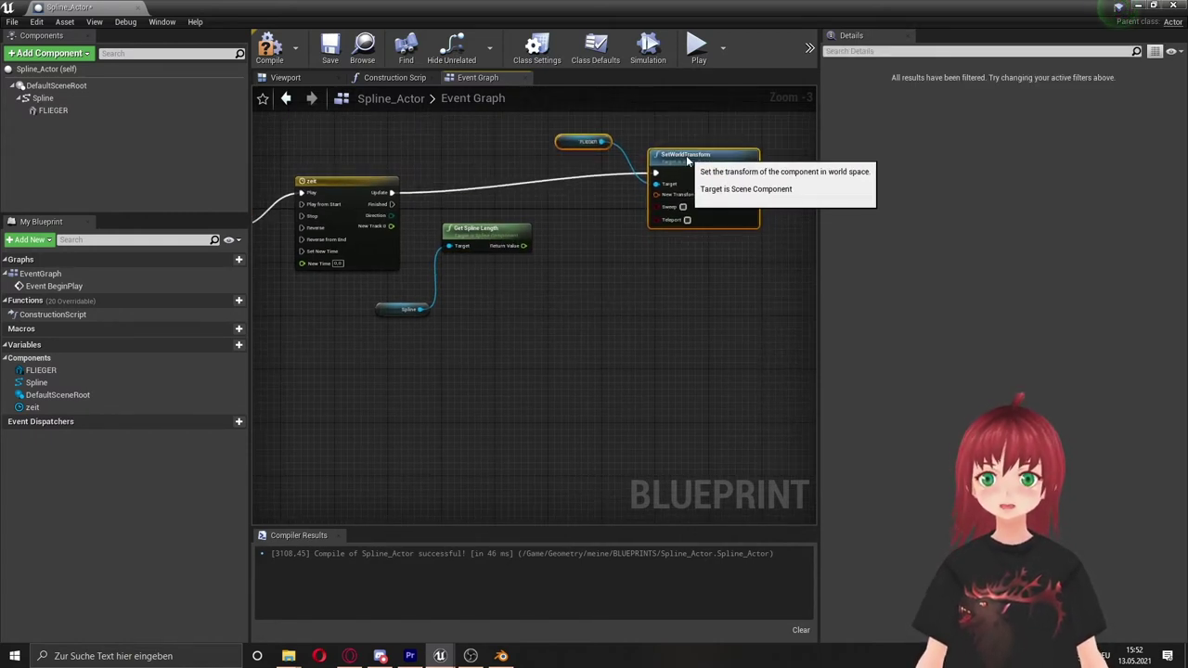
pyautogui.click(562, 324)
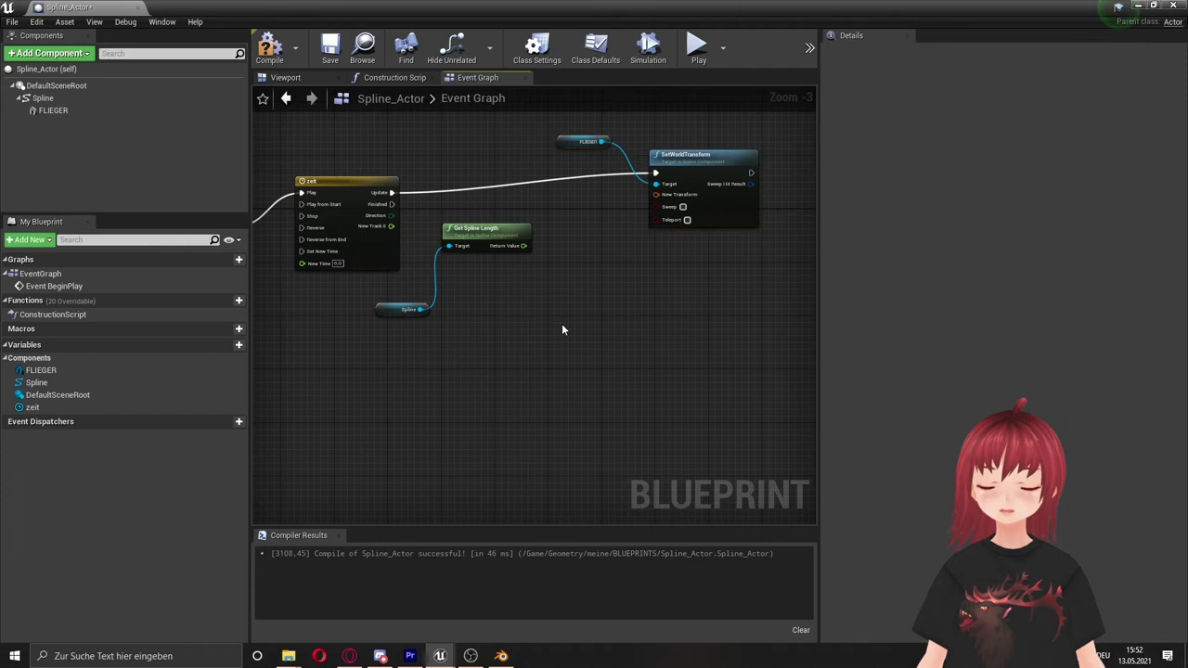
pyautogui.rightClick(512, 287)
# Add a float Add node fed by New Track 0 and the spline length
pyautogui.write('+')
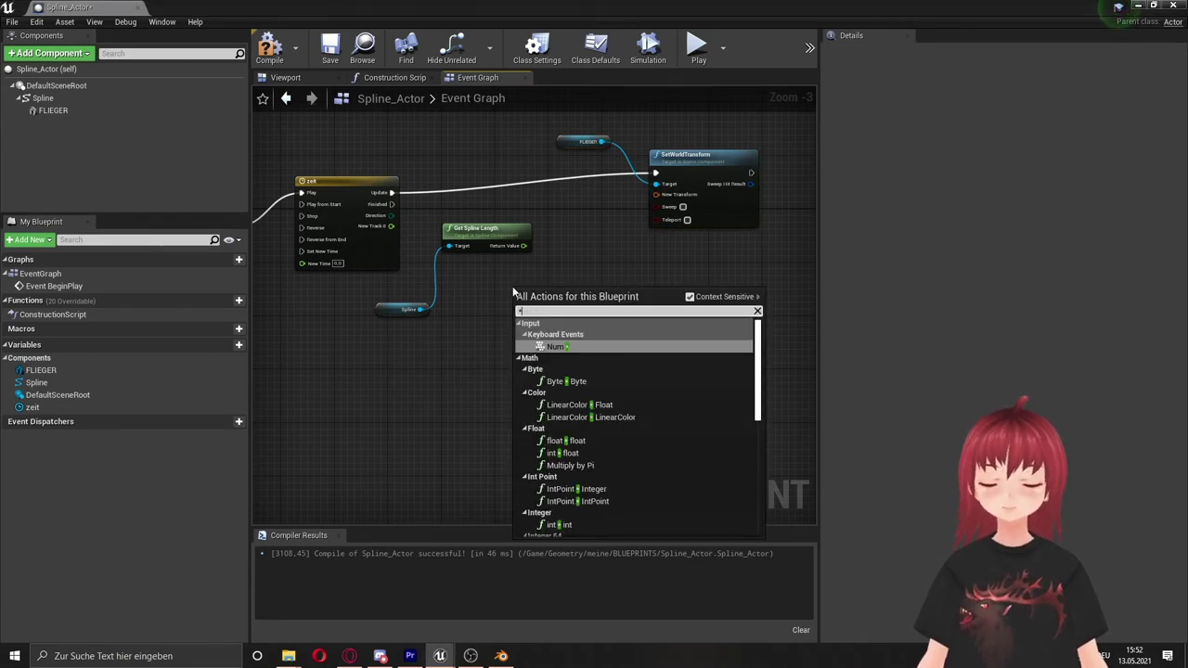
pyautogui.click(575, 453)
pyautogui.moveTo(391, 226)
pyautogui.mouseDown()
pyautogui.moveTo(507, 323)
pyautogui.moveTo(524, 312)
pyautogui.mouseUp()
pyautogui.moveTo(524, 246); pyautogui.dragTo(523, 299)
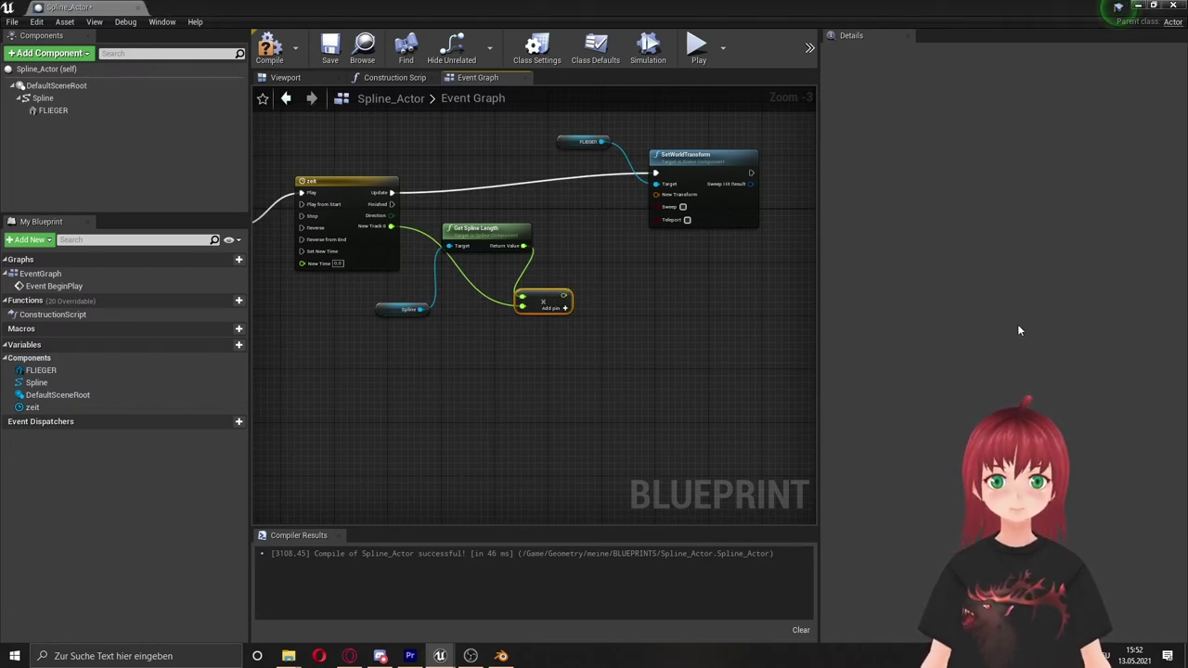
# Add a Get Location at Distance Along Spline node targeting the existing Spline
pyautogui.rightClick(629, 306)
pyautogui.write('ge')
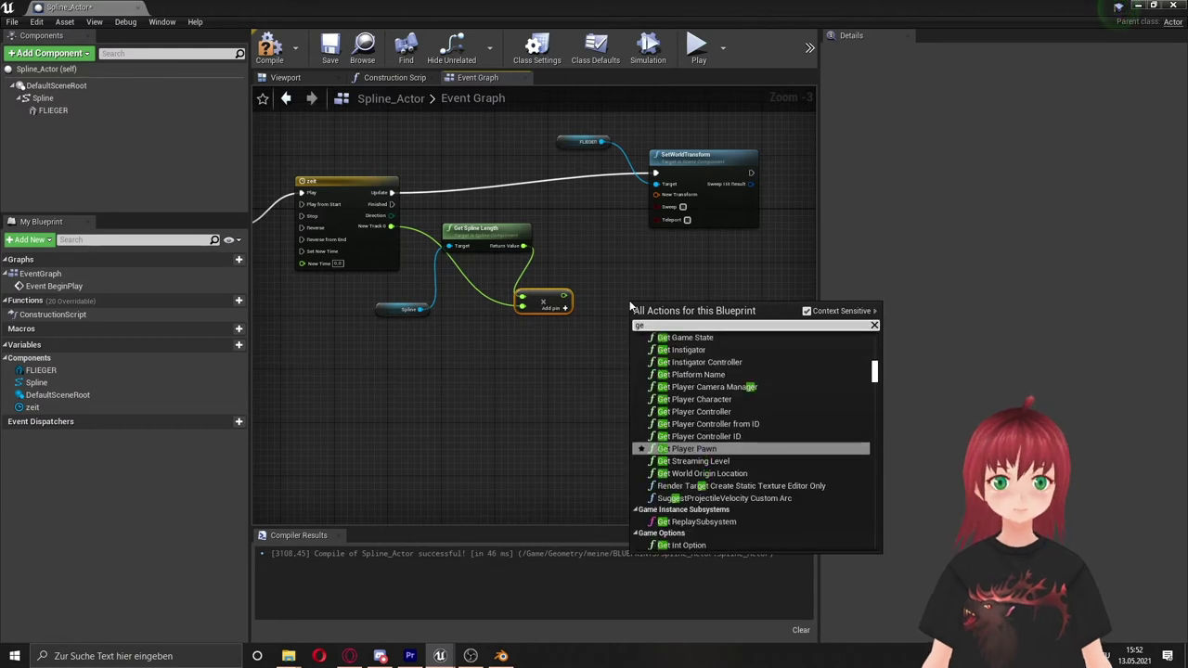
pyautogui.write('tlocat')
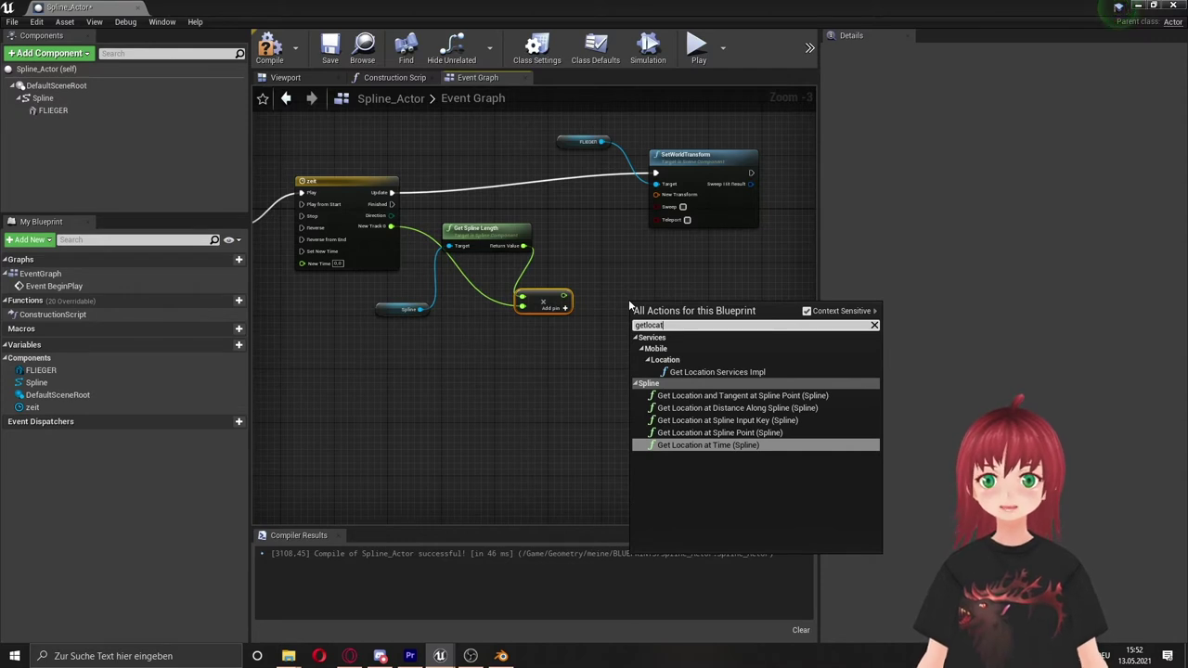
pyautogui.click(812, 409)
pyautogui.moveTo(566, 290); pyautogui.dragTo(486, 370)
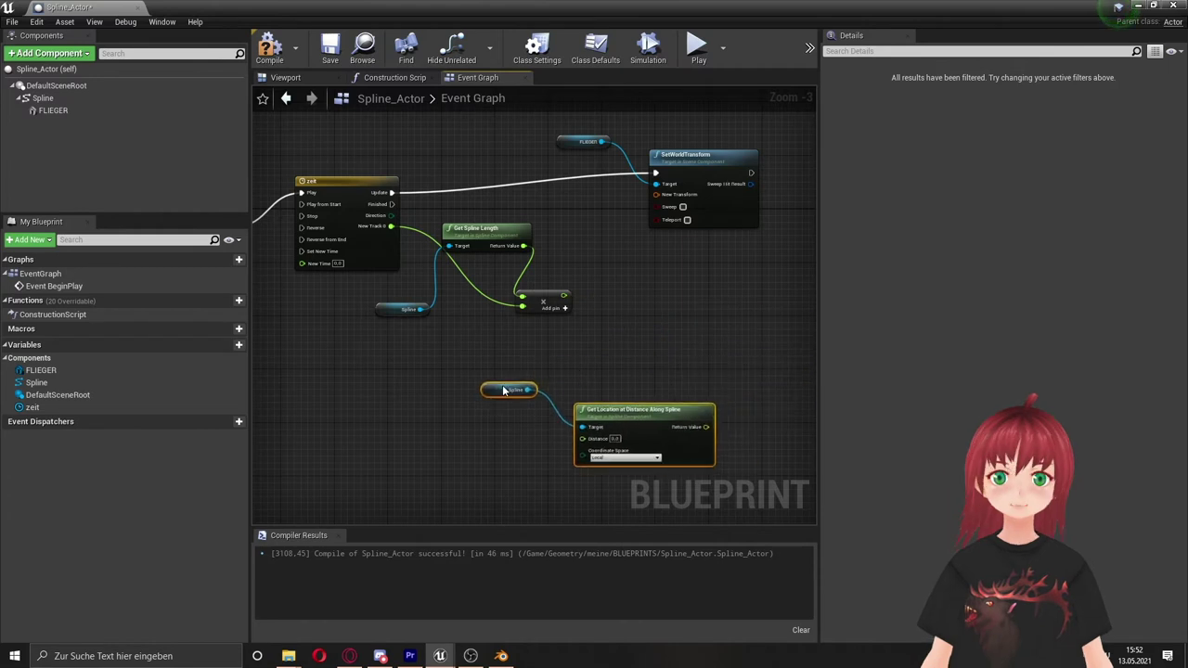
pyautogui.click(472, 369)
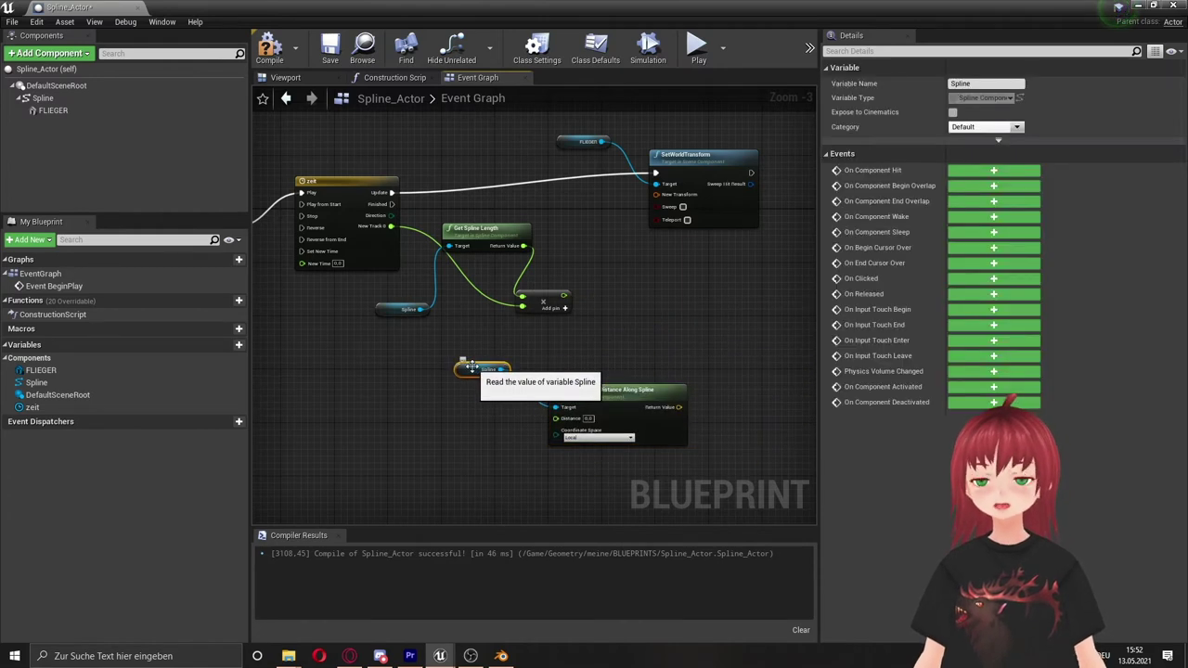
pyautogui.press('Delete')
pyautogui.moveTo(423, 309); pyautogui.dragTo(555, 408)
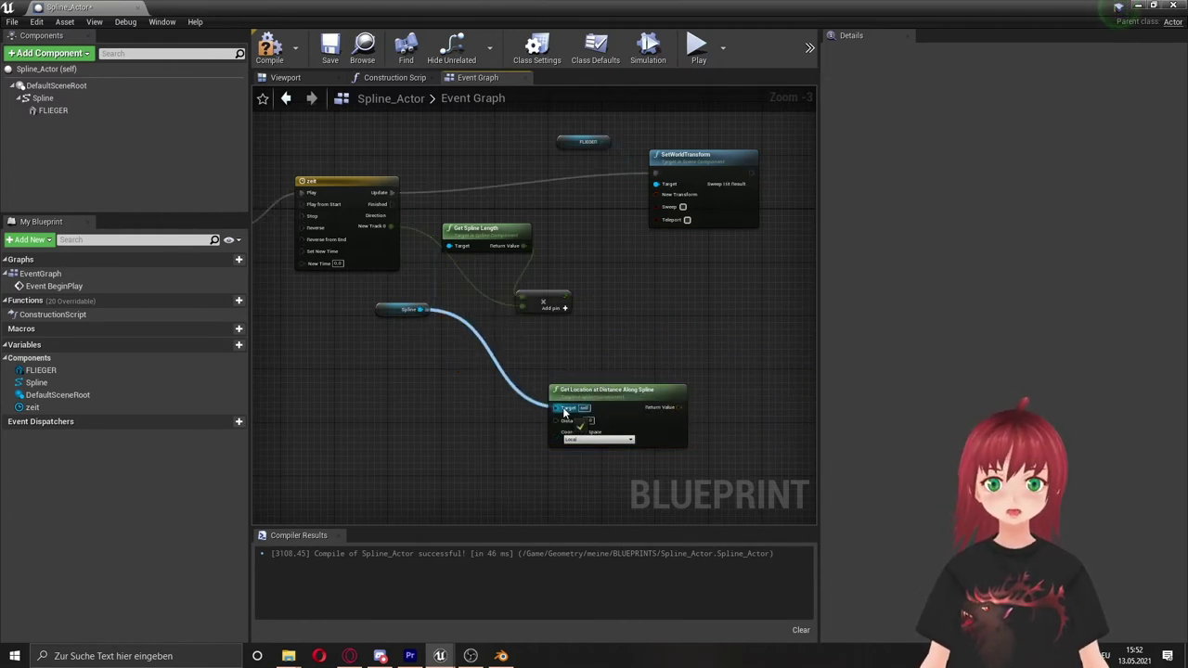
pyautogui.moveTo(624, 392)
pyautogui.mouseDown()
pyautogui.moveTo(684, 311)
pyautogui.moveTo(662, 259)
pyautogui.mouseUp()
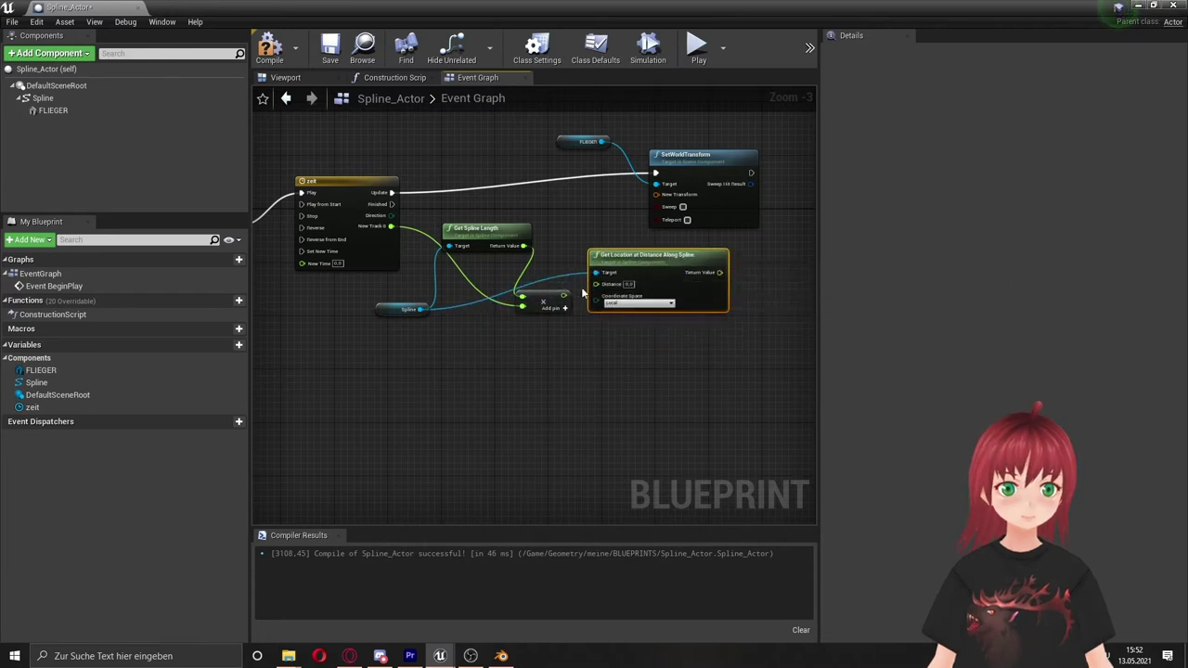
# Plug the Add output into Distance and set the location's coordinate space to World
pyautogui.moveTo(563, 295); pyautogui.dragTo(587, 290)
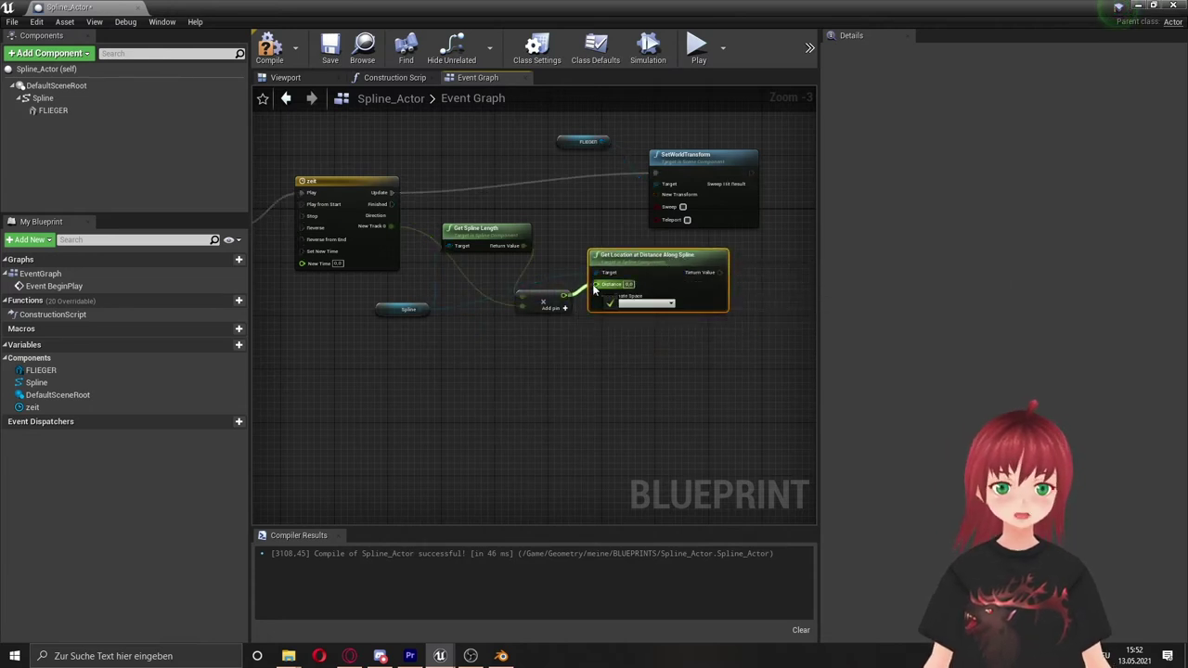
pyautogui.moveTo(595, 291); pyautogui.dragTo(597, 284)
pyautogui.click(631, 302)
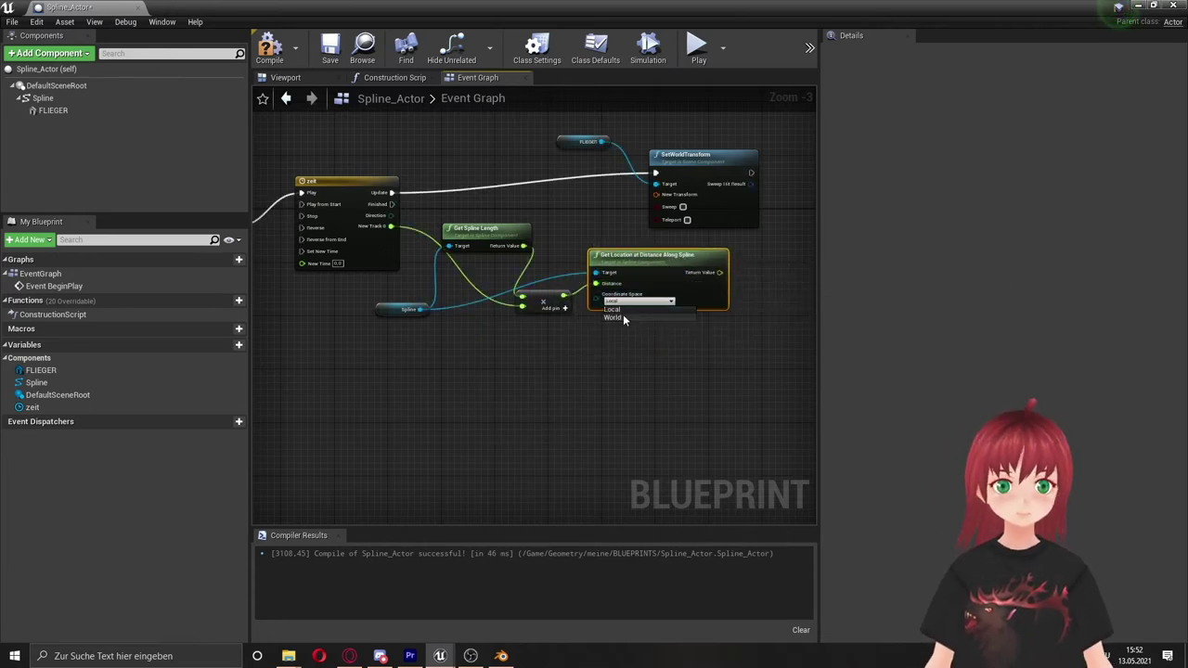
pyautogui.click(622, 317)
pyautogui.moveTo(640, 361); pyautogui.dragTo(498, 403, button='right')
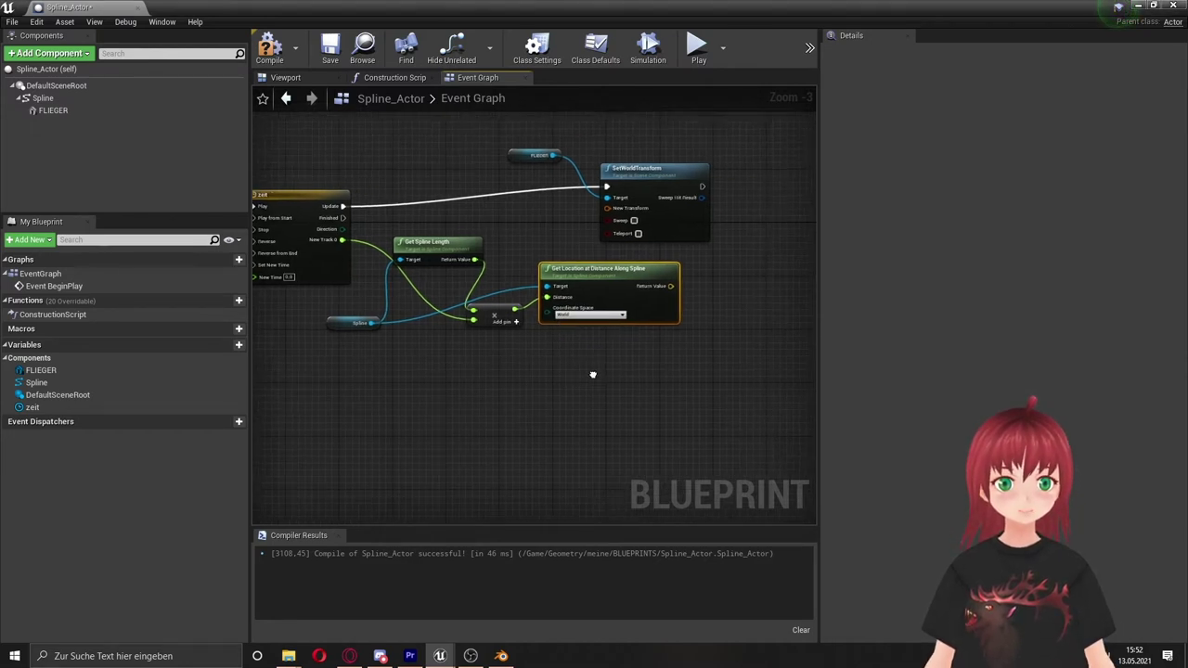
# Feed the spline location into FLIEGER's SetWorldTransform New Transform and tidy the nodes
pyautogui.click(441, 184)
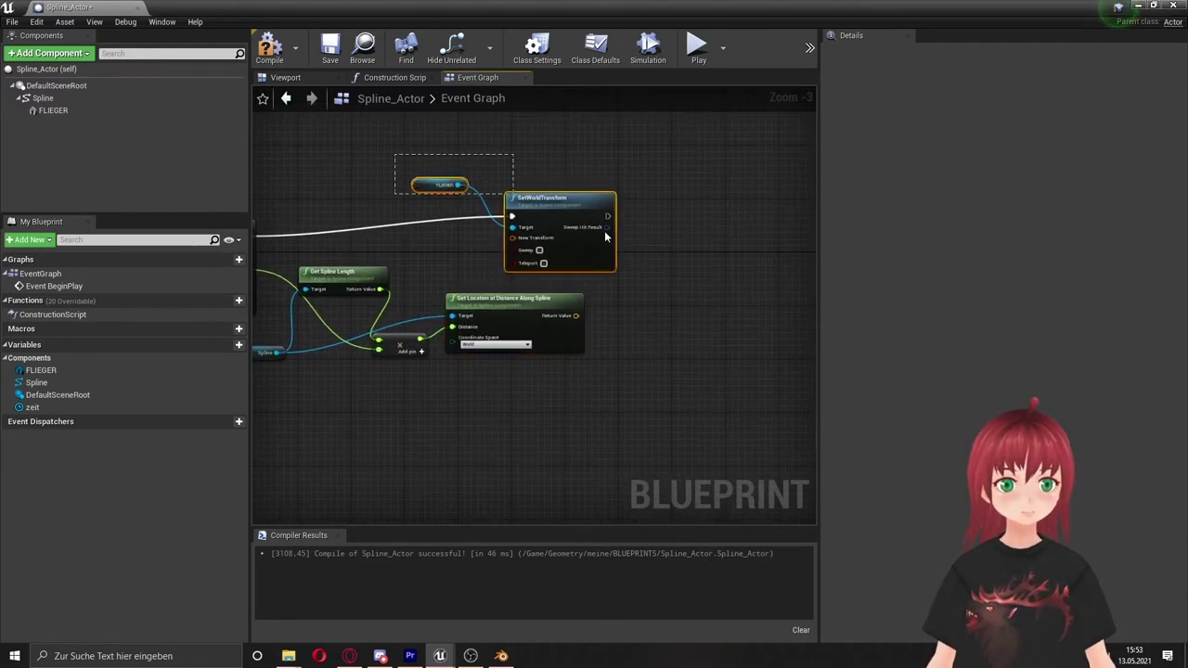
pyautogui.keyDown('ctrl'); pyautogui.click(550, 210); pyautogui.keyUp('ctrl')
pyautogui.moveTo(550, 210); pyautogui.dragTo(715, 212)
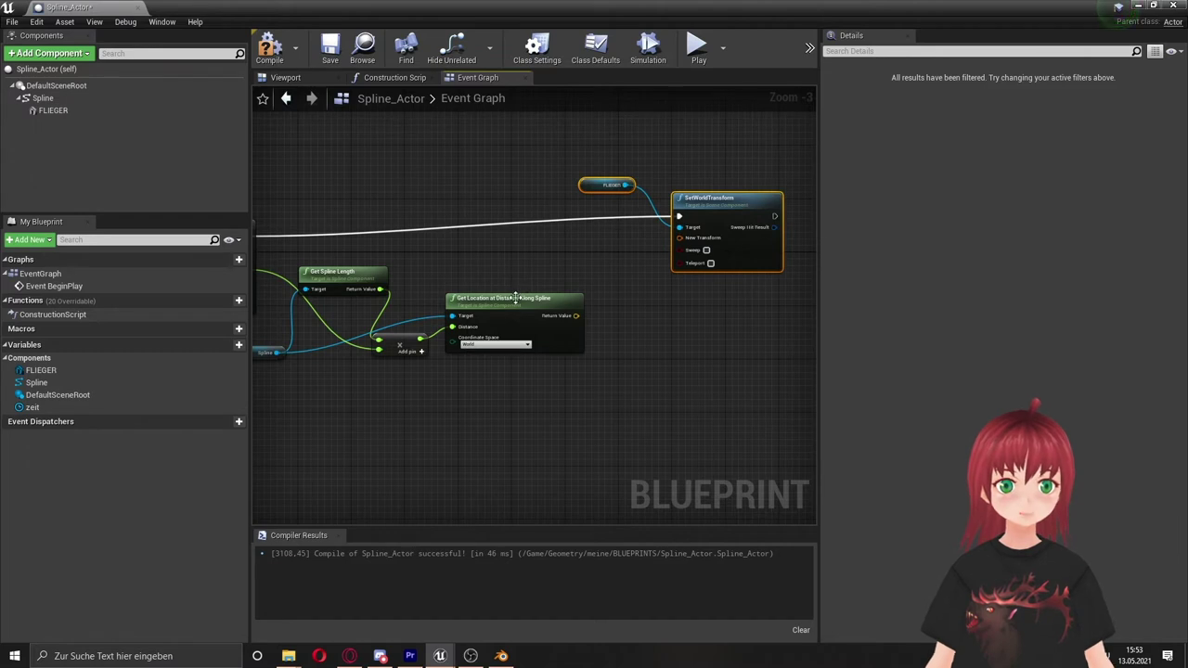
pyautogui.moveTo(516, 297); pyautogui.dragTo(537, 291)
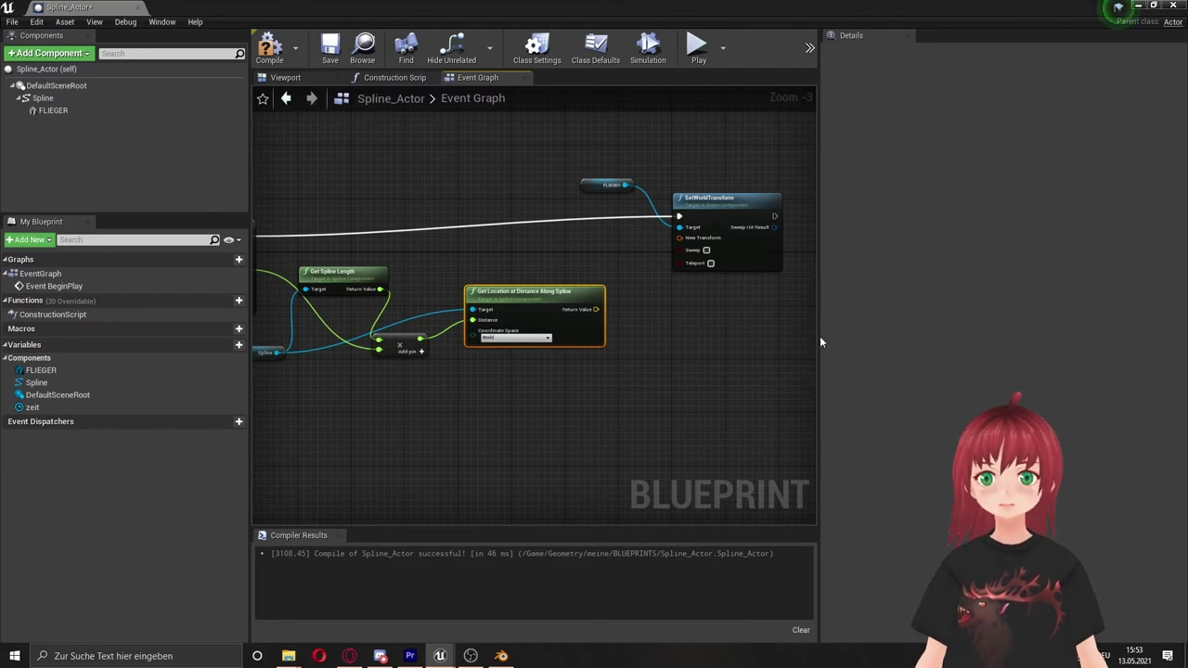
pyautogui.moveTo(595, 309); pyautogui.dragTo(679, 238)
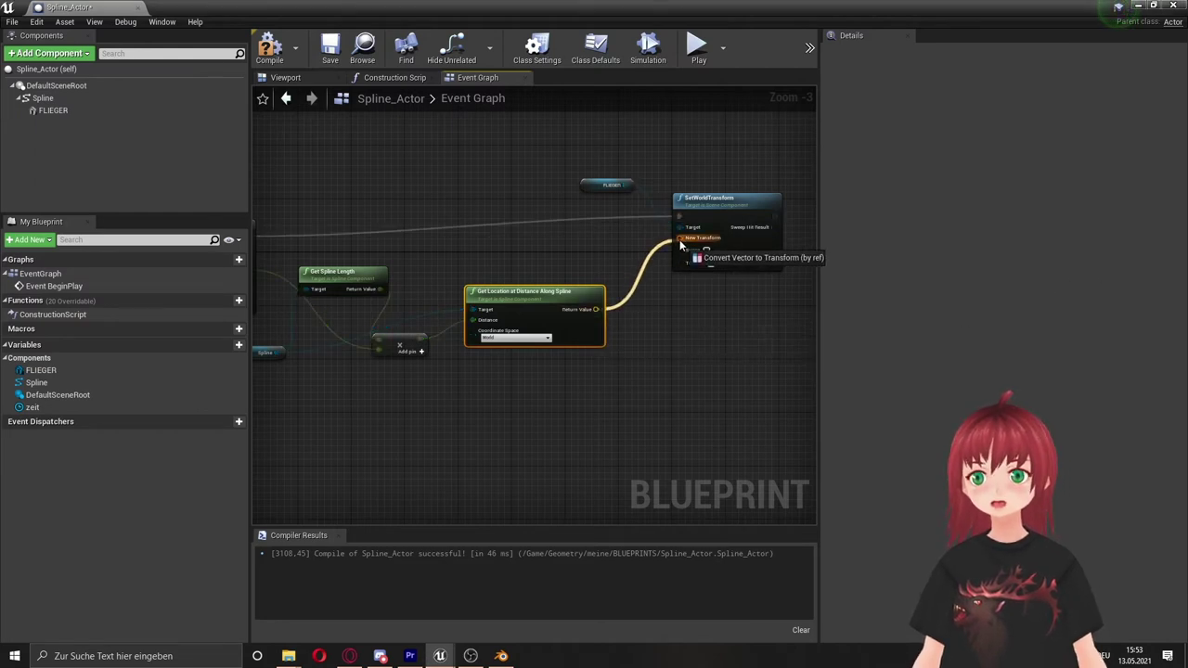
pyautogui.moveTo(597, 246); pyautogui.dragTo(623, 267)
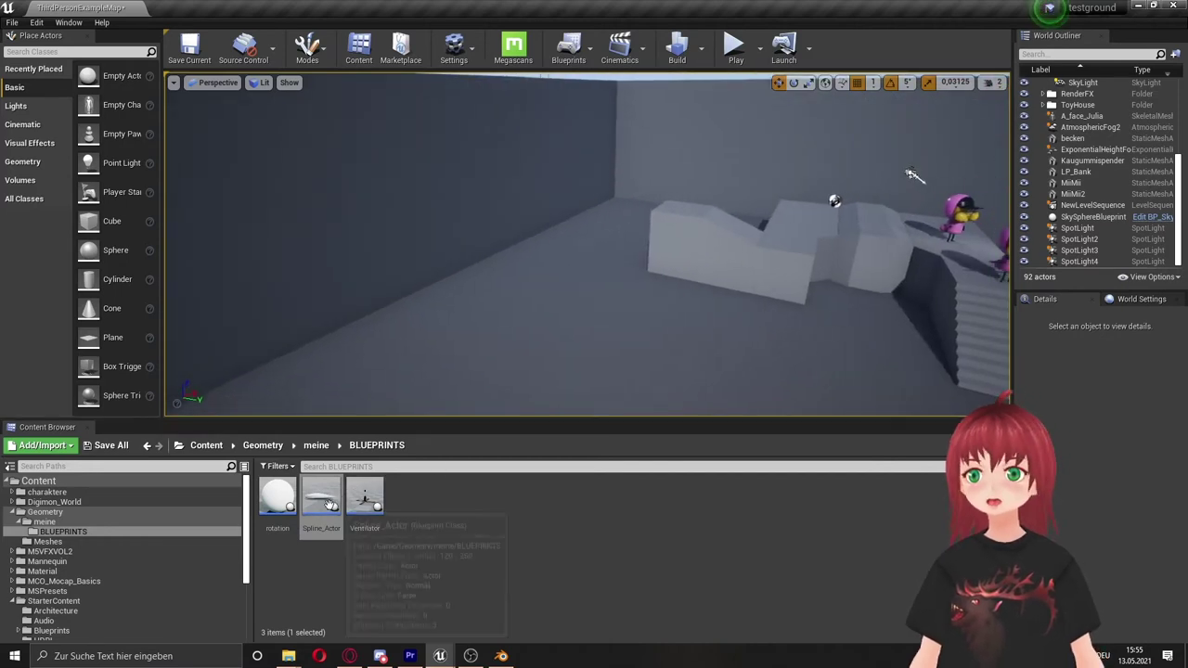
pyautogui.click(346, 365)
# Raise the Spline_Actor, drag its spline points into a curve over the floor, and start Play
pyautogui.moveTo(338, 320)
pyautogui.mouseDown()
pyautogui.moveTo(336, 299)
pyautogui.moveTo(455, 290)
pyautogui.mouseUp()
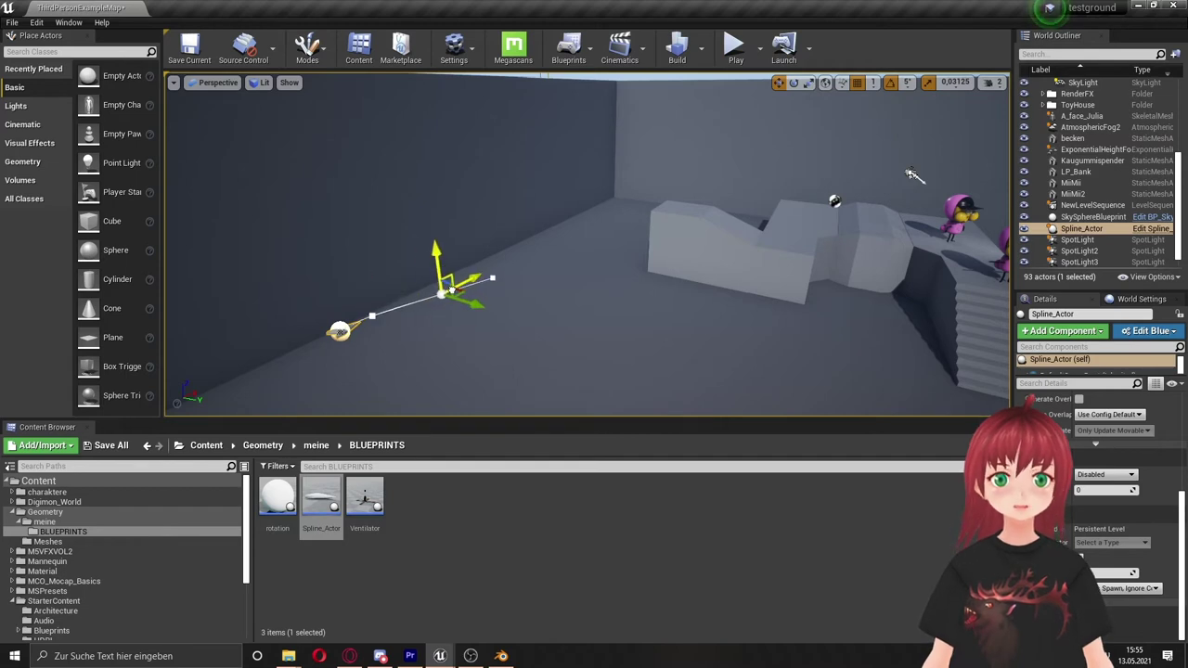
pyautogui.moveTo(424, 253)
pyautogui.mouseDown()
pyautogui.moveTo(452, 204)
pyautogui.moveTo(552, 236)
pyautogui.mouseUp()
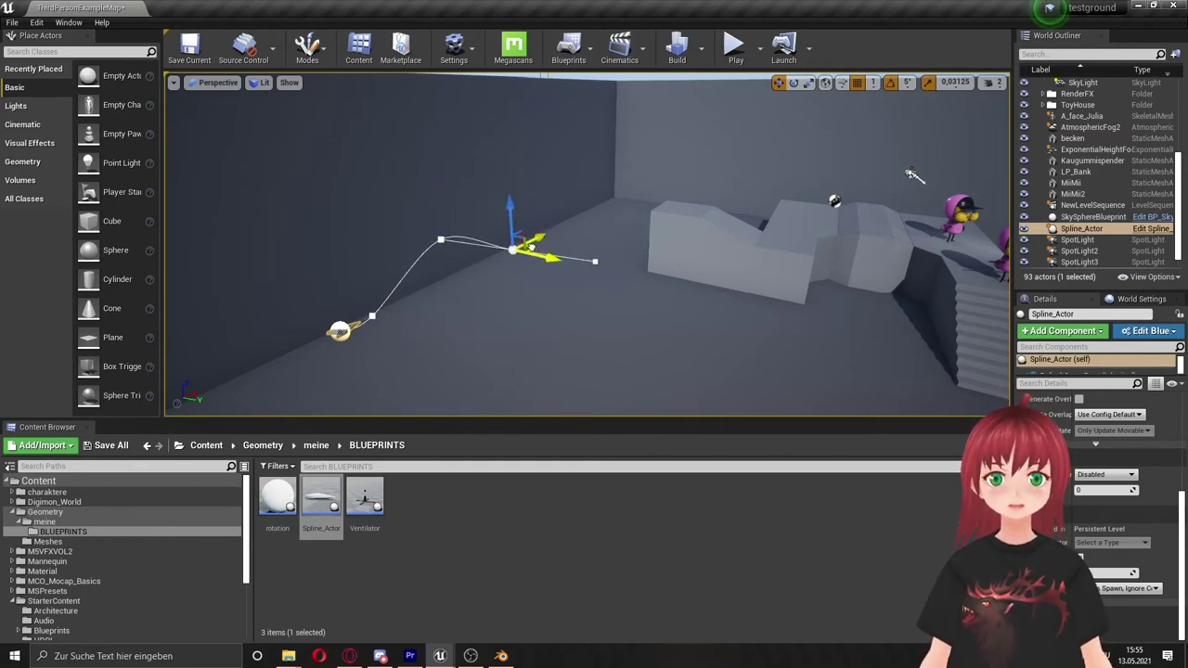
pyautogui.moveTo(539, 215); pyautogui.dragTo(634, 278)
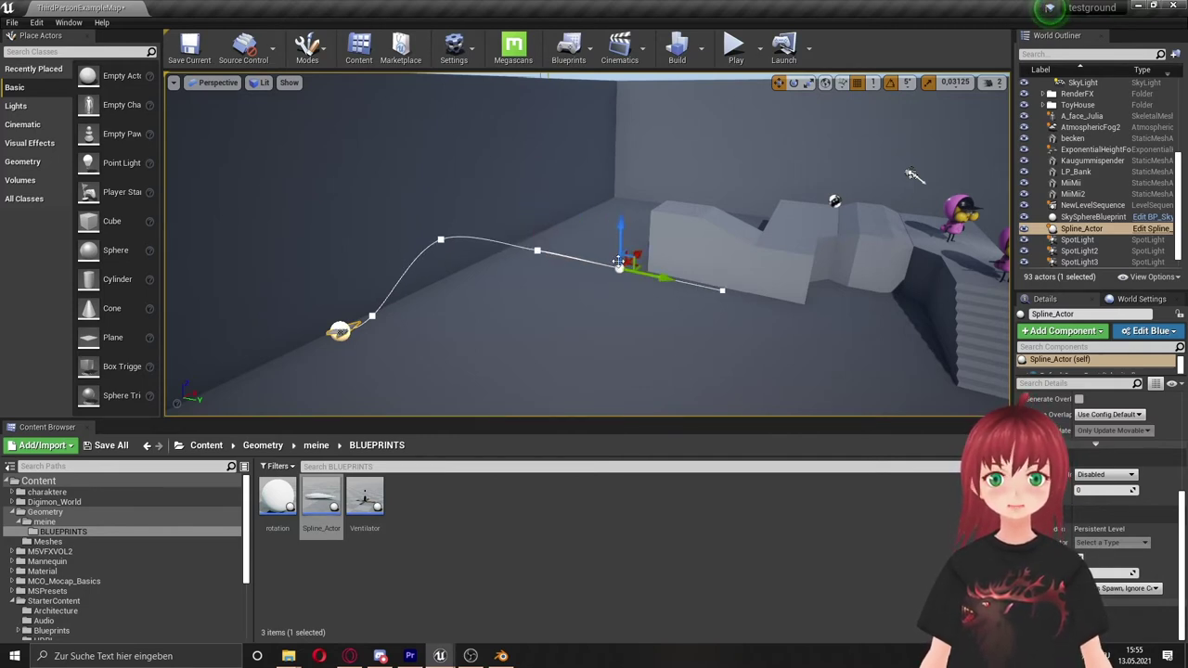
pyautogui.moveTo(615, 242); pyautogui.dragTo(618, 279)
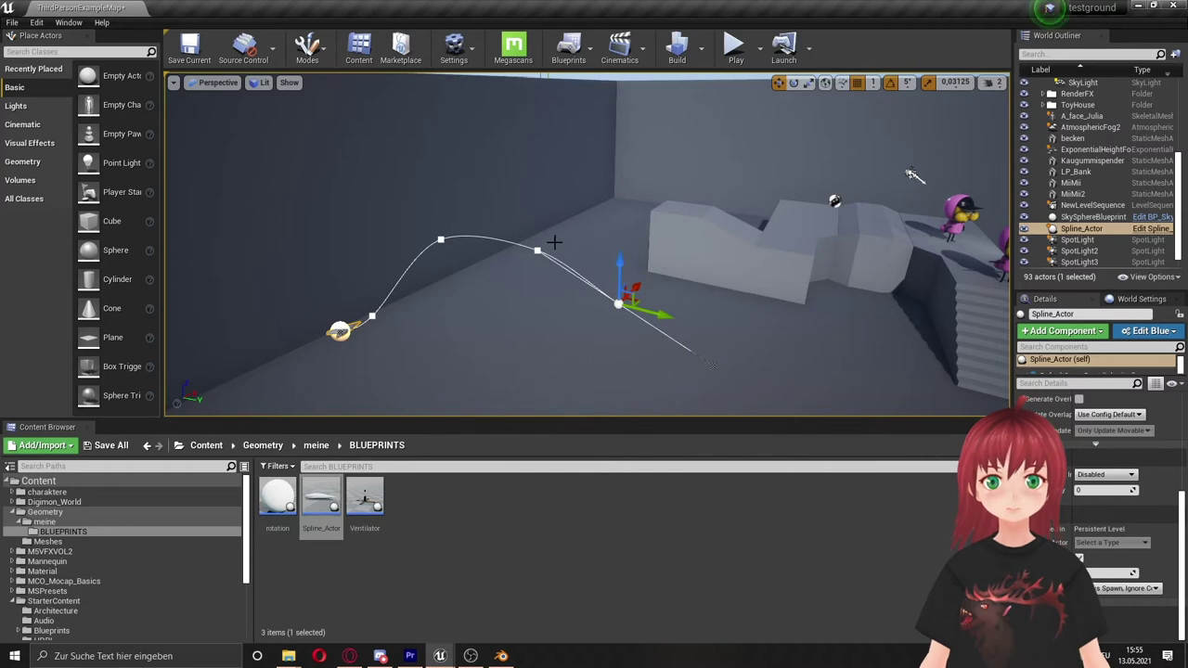
pyautogui.scroll(3, 617, 278)
pyautogui.click(735, 46)
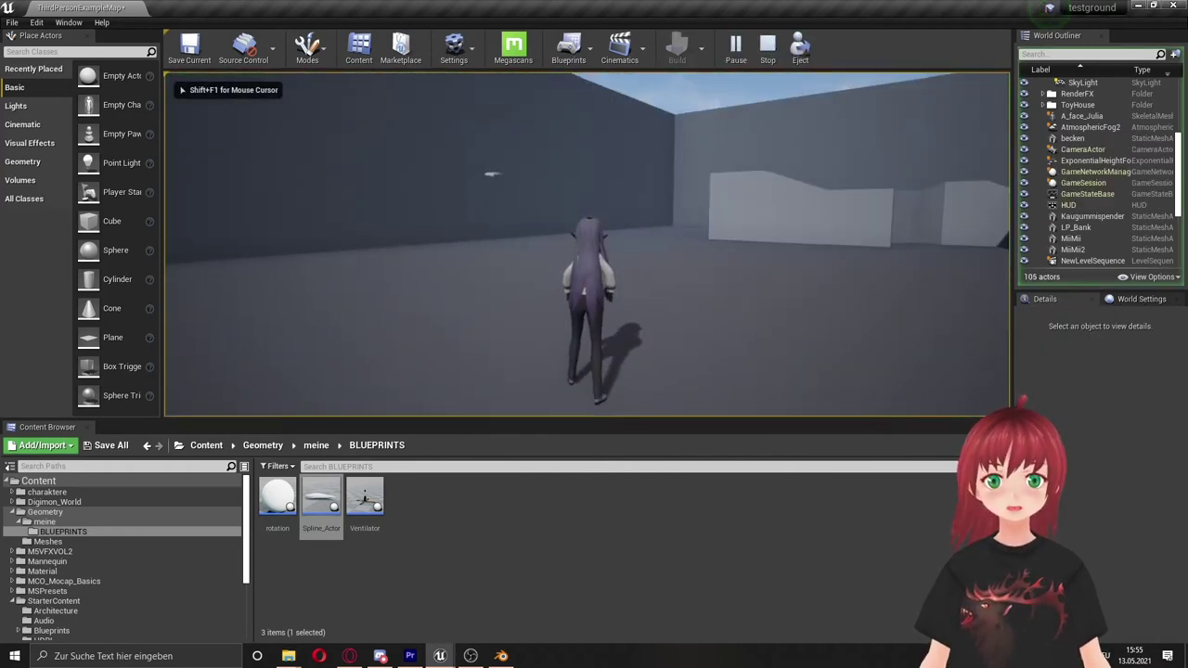
# Run the character forward with W, then stop the test play with Esc
pyautogui.press('w')
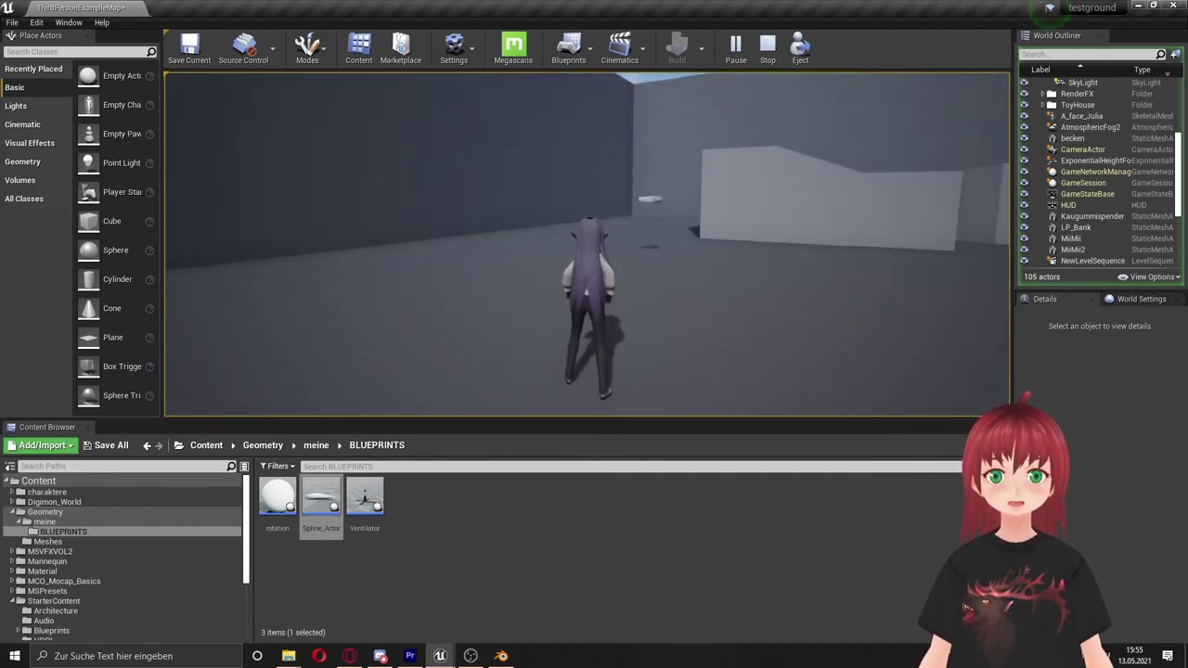
pyautogui.press('Escape')
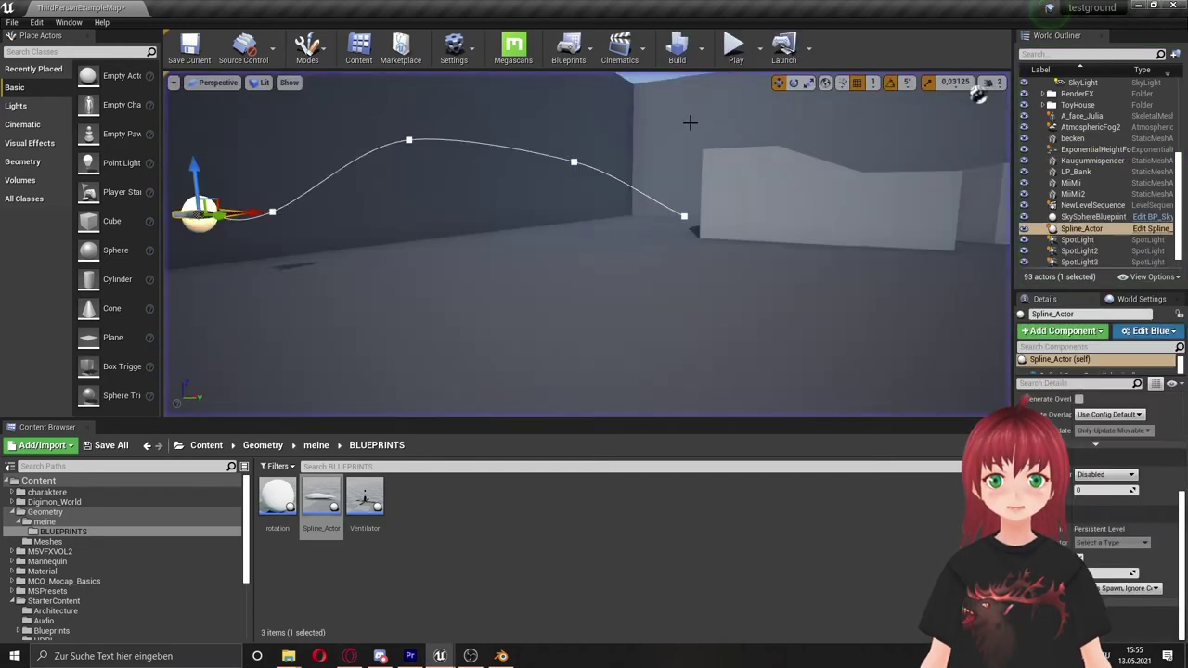
# Orbit the view around the spline and open the Spline_Actor blueprint from the Content Browser
pyautogui.moveTo(690, 121); pyautogui.dragTo(665, 177)
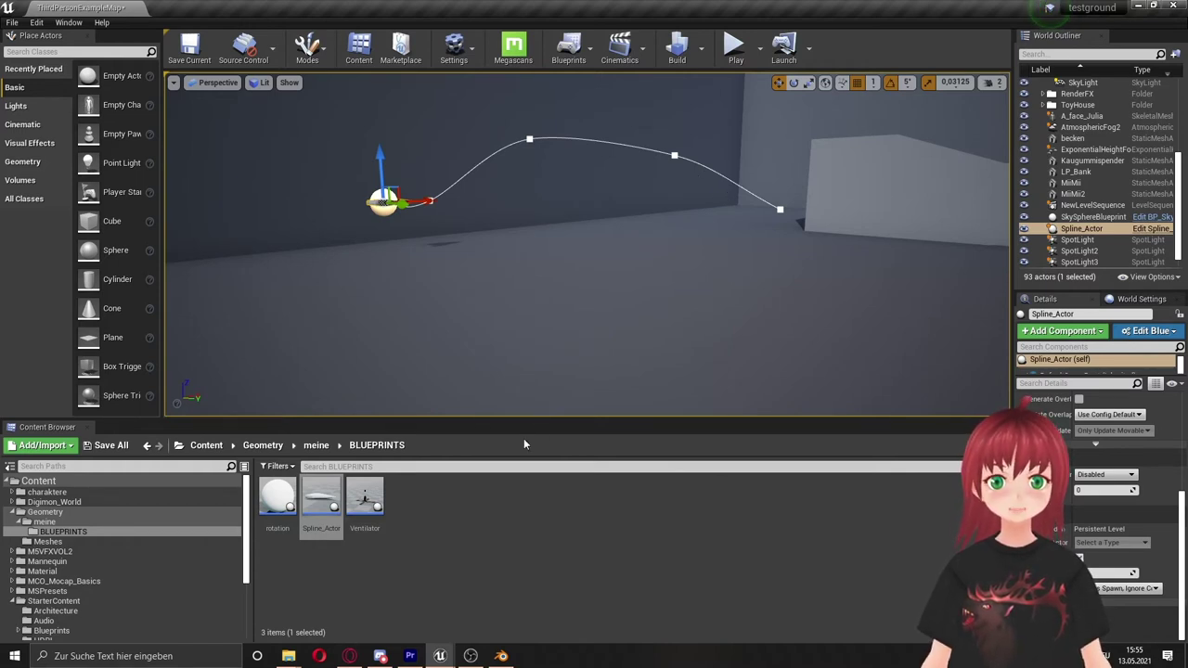
pyautogui.doubleClick(321, 499)
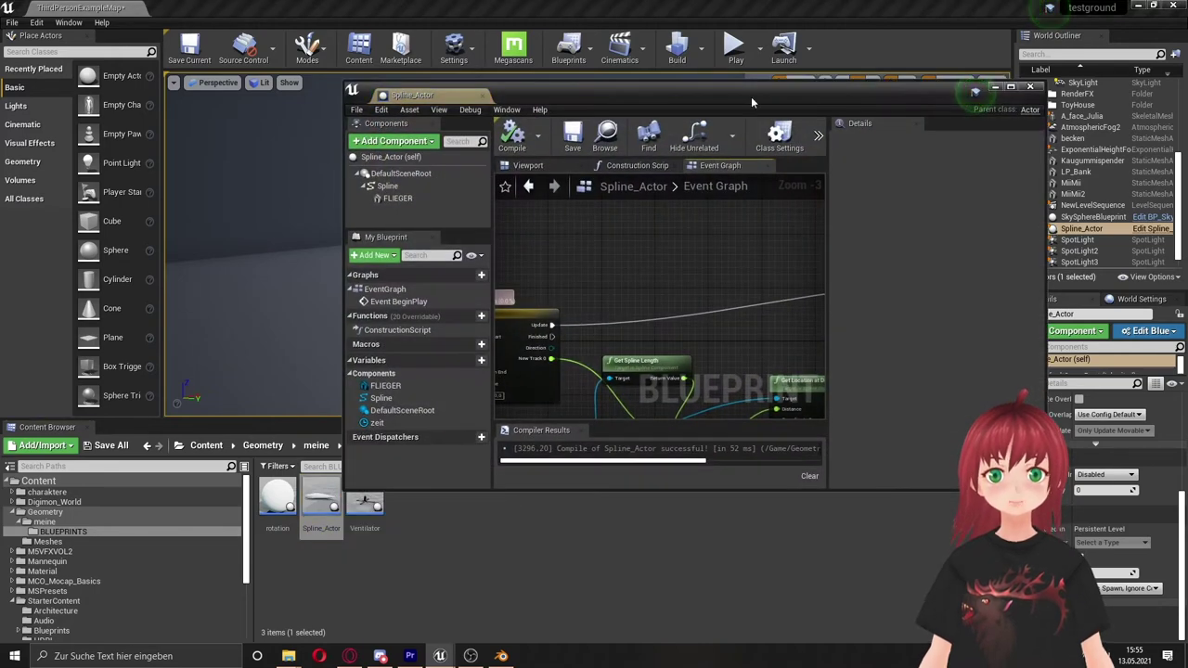
# Maximize the editor and add a Get Rotation at Distance Along Spline node, deleting its extra Spline getter
pyautogui.click(1011, 87)
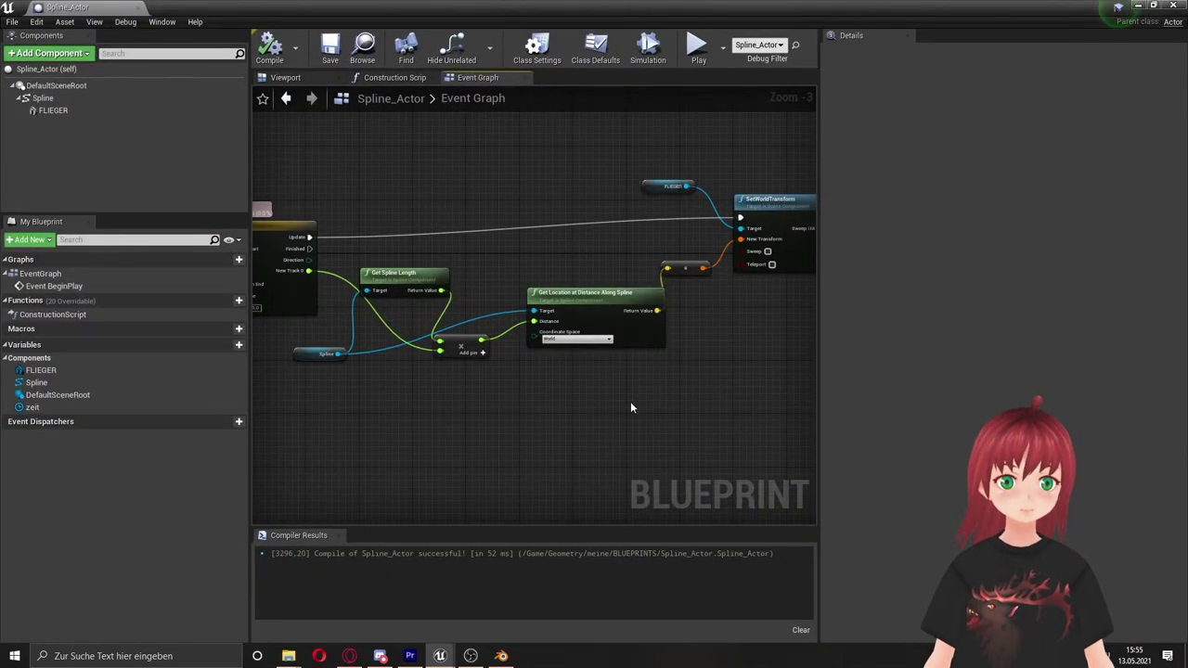
pyautogui.moveTo(630, 401); pyautogui.dragTo(647, 381, button='right')
pyautogui.scroll(2, 464, 321)
pyautogui.rightClick(464, 321)
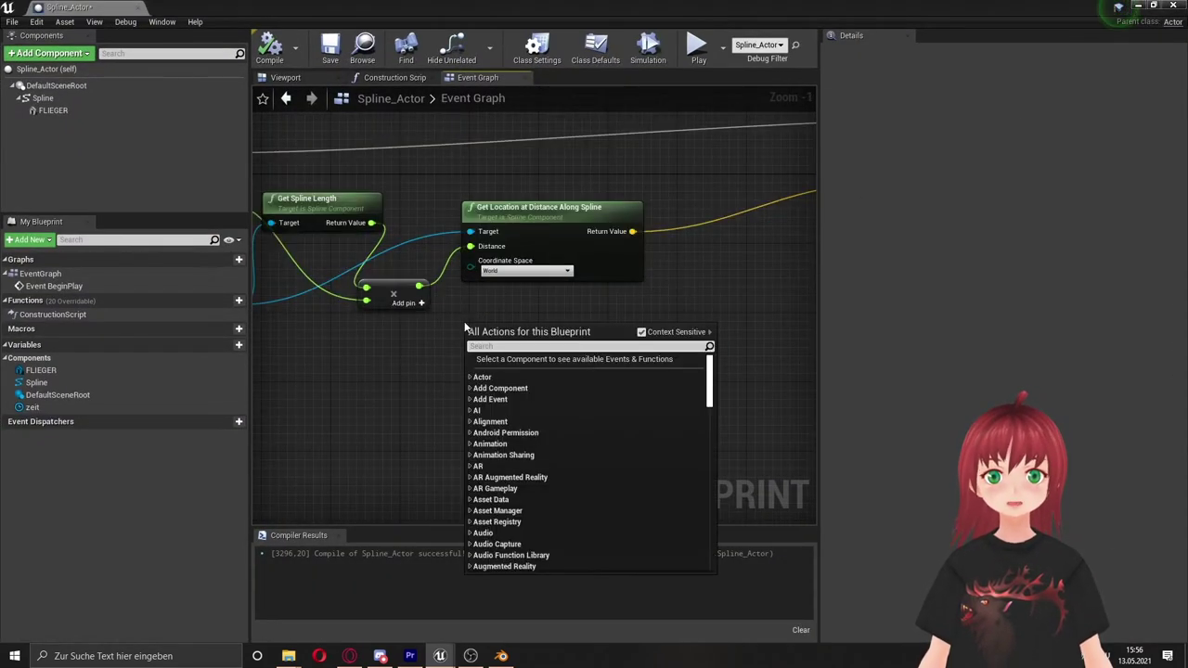
pyautogui.write('get')
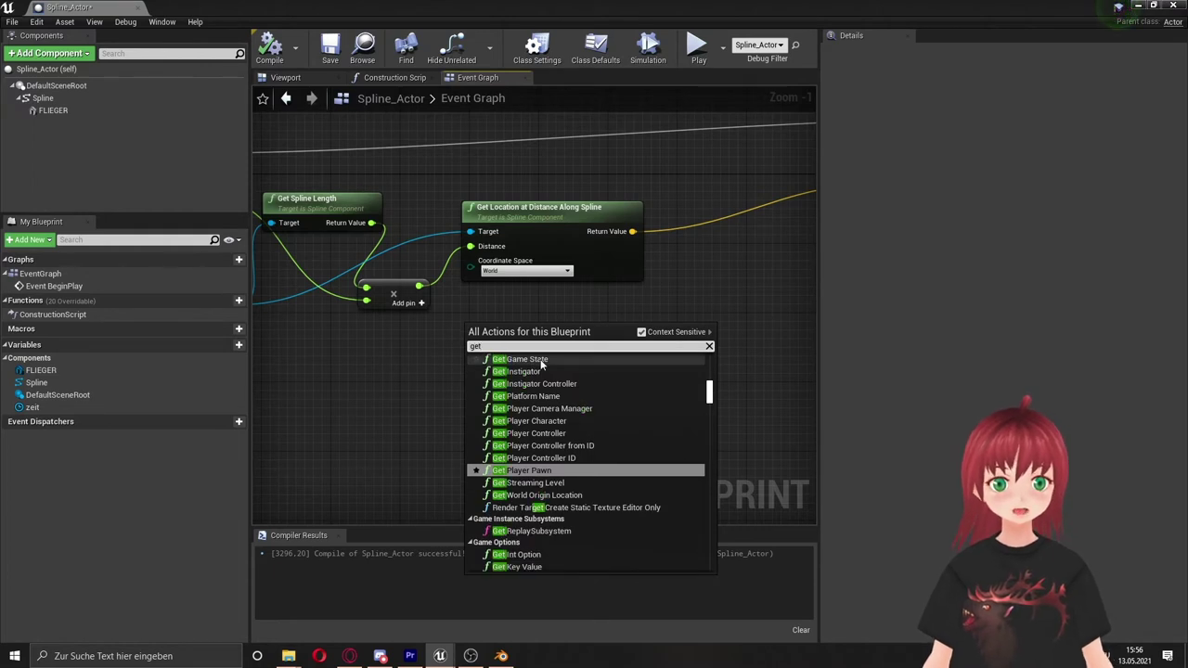
pyautogui.write(' rota')
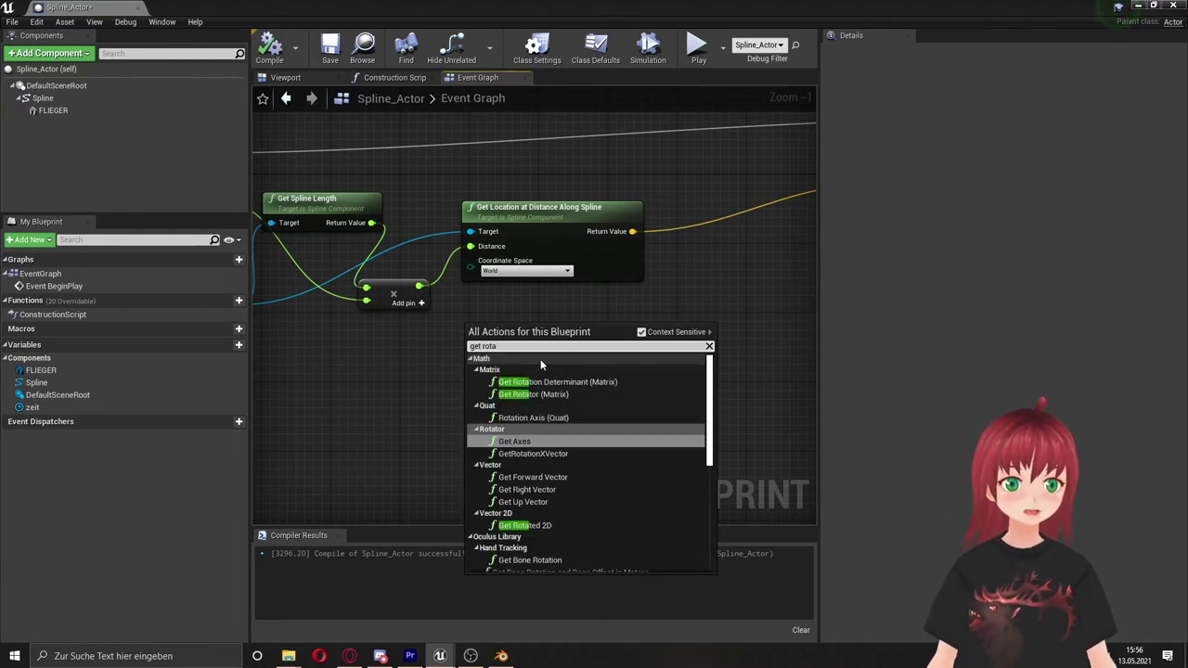
pyautogui.write('tion')
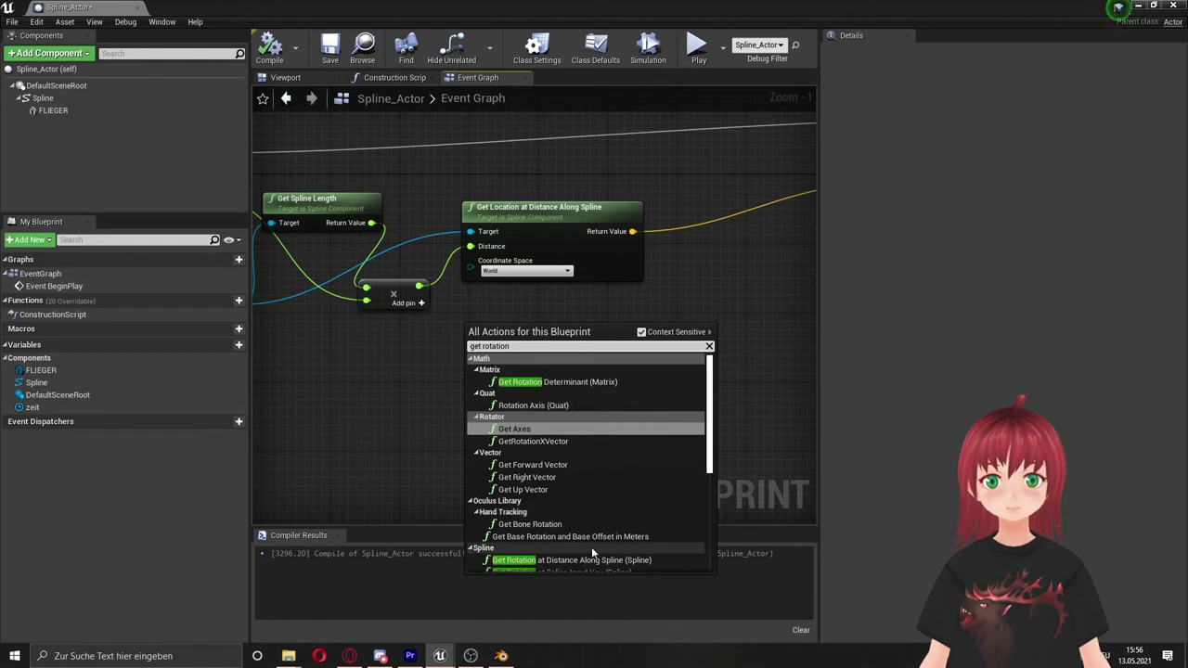
pyautogui.click(571, 560)
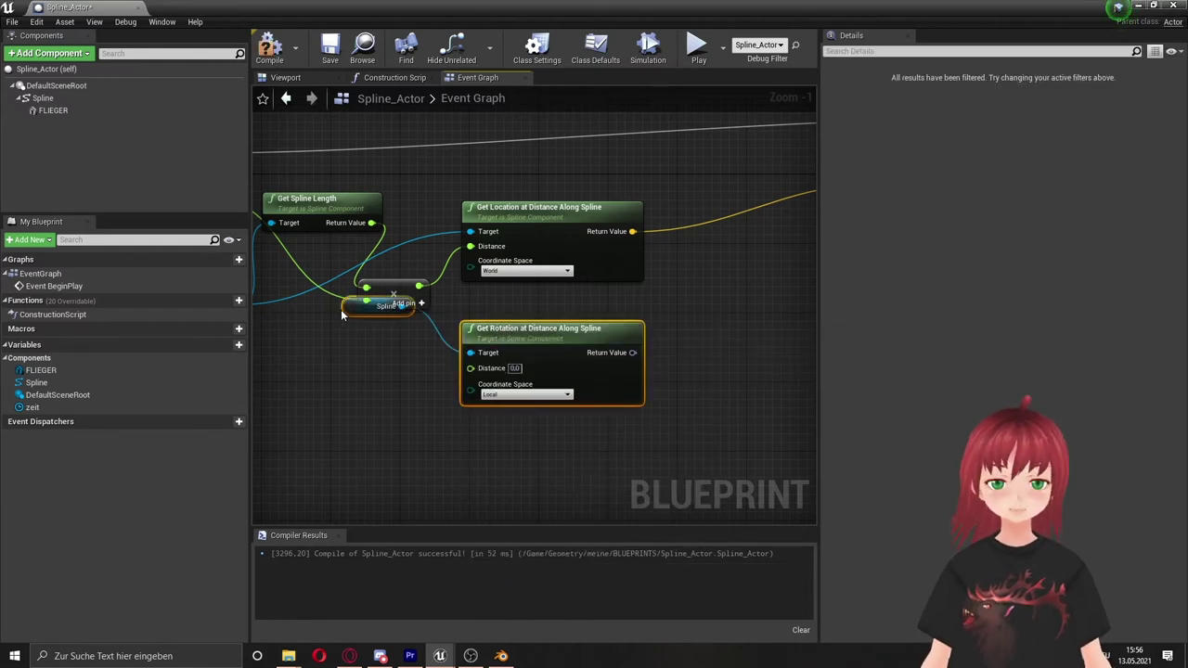
pyautogui.moveTo(341, 312); pyautogui.dragTo(319, 380)
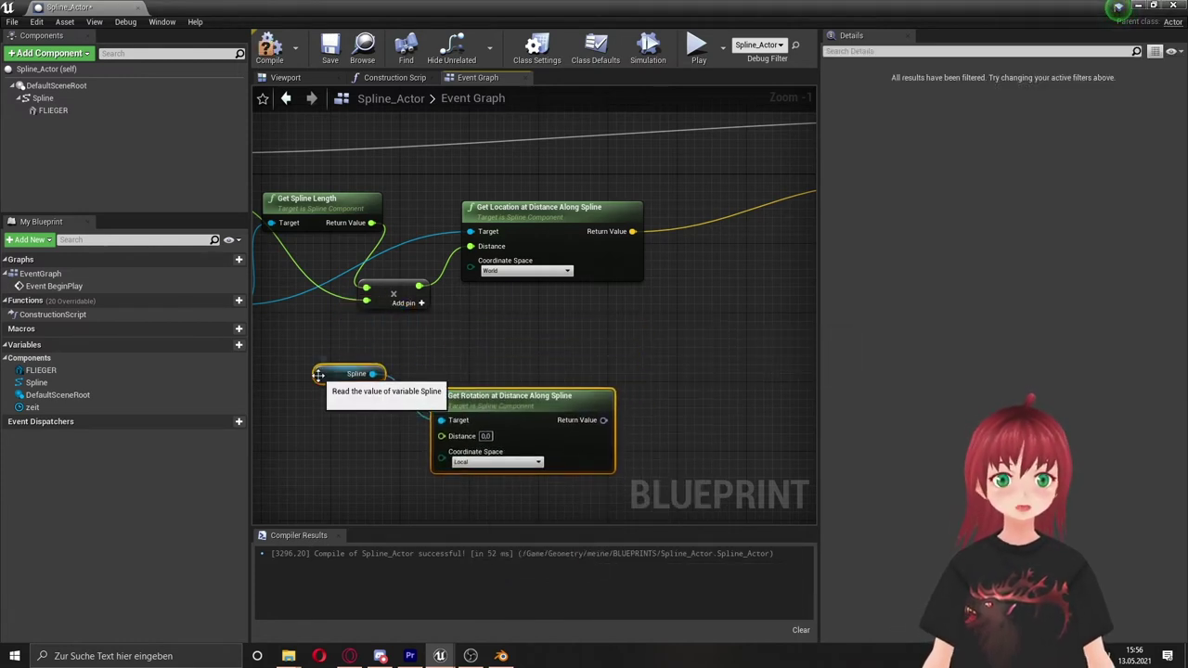
pyautogui.moveTo(347, 361); pyautogui.dragTo(424, 380, button='right')
pyautogui.click(421, 394)
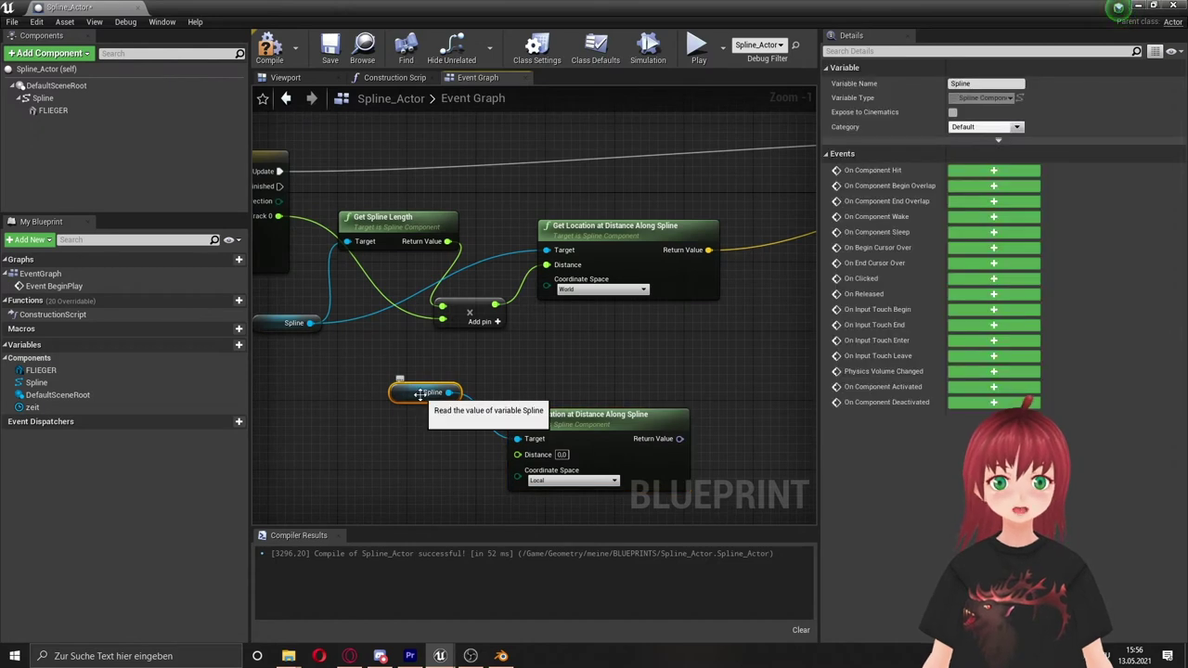
pyautogui.press('Delete')
# Wire the Spline and Add output into the rotation node and set it to World space
pyautogui.moveTo(310, 323); pyautogui.dragTo(515, 446)
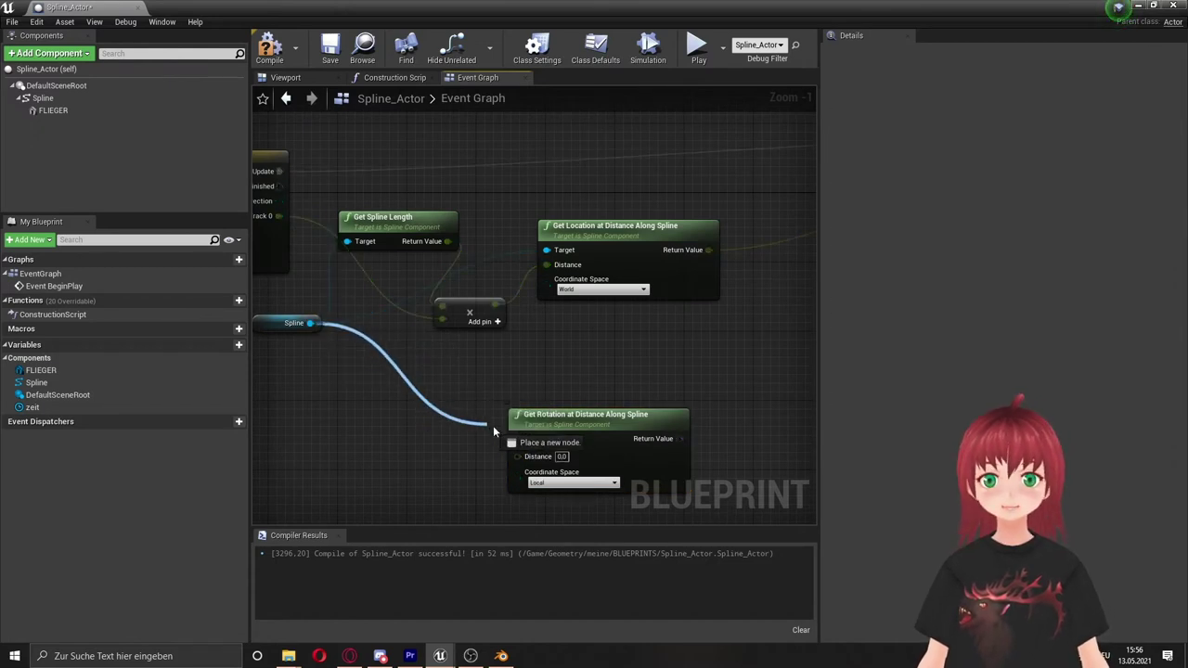
pyautogui.moveTo(568, 414); pyautogui.dragTo(607, 364)
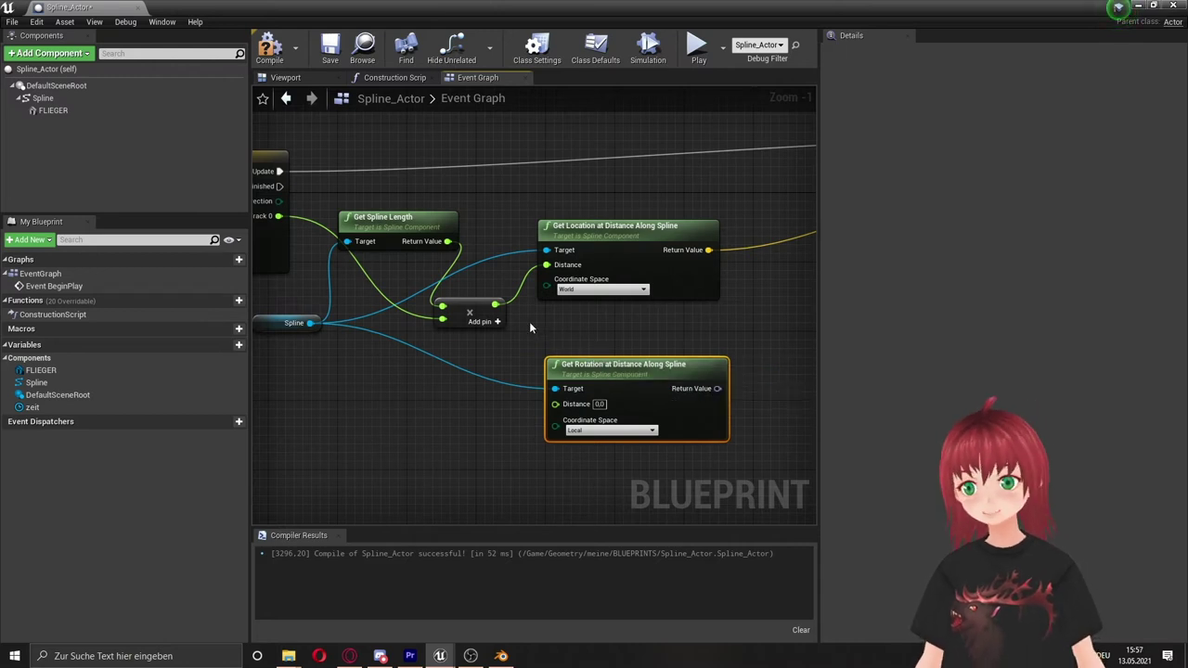
pyautogui.moveTo(495, 305); pyautogui.dragTo(555, 403)
pyautogui.click(609, 430)
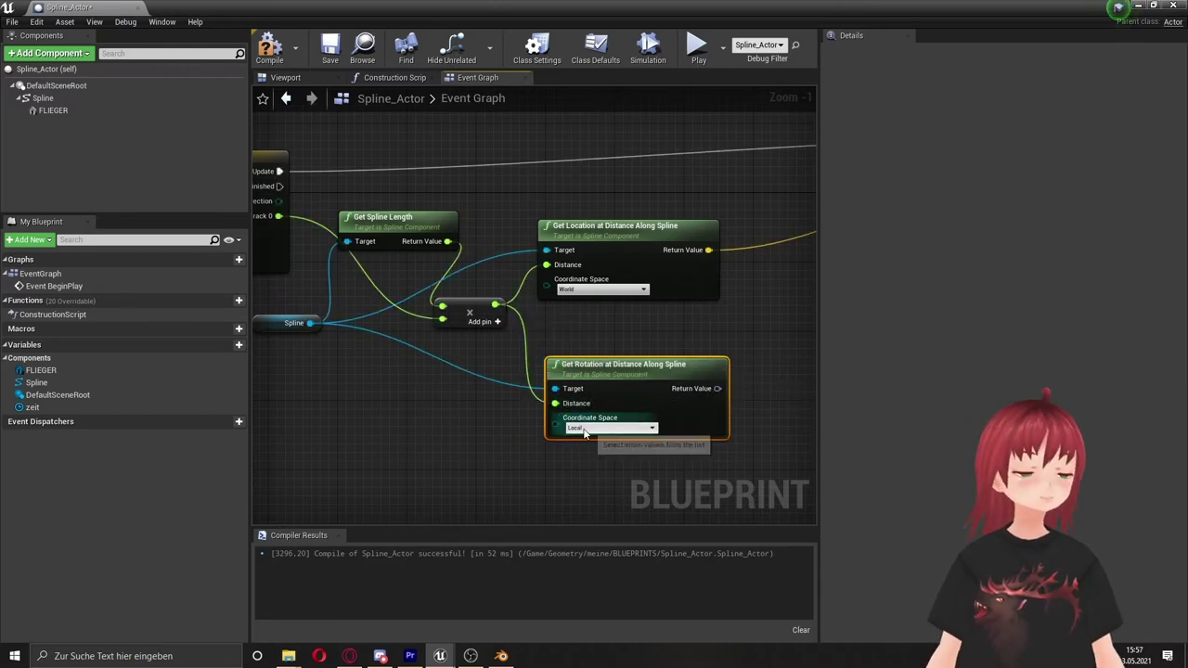
pyautogui.click(576, 446)
pyautogui.moveTo(579, 445); pyautogui.dragTo(314, 472, button='right')
# Split the spline rotation output into Roll, Pitch and Yaw with a Break Rotator
pyautogui.moveTo(563, 364); pyautogui.dragTo(397, 396, button='right')
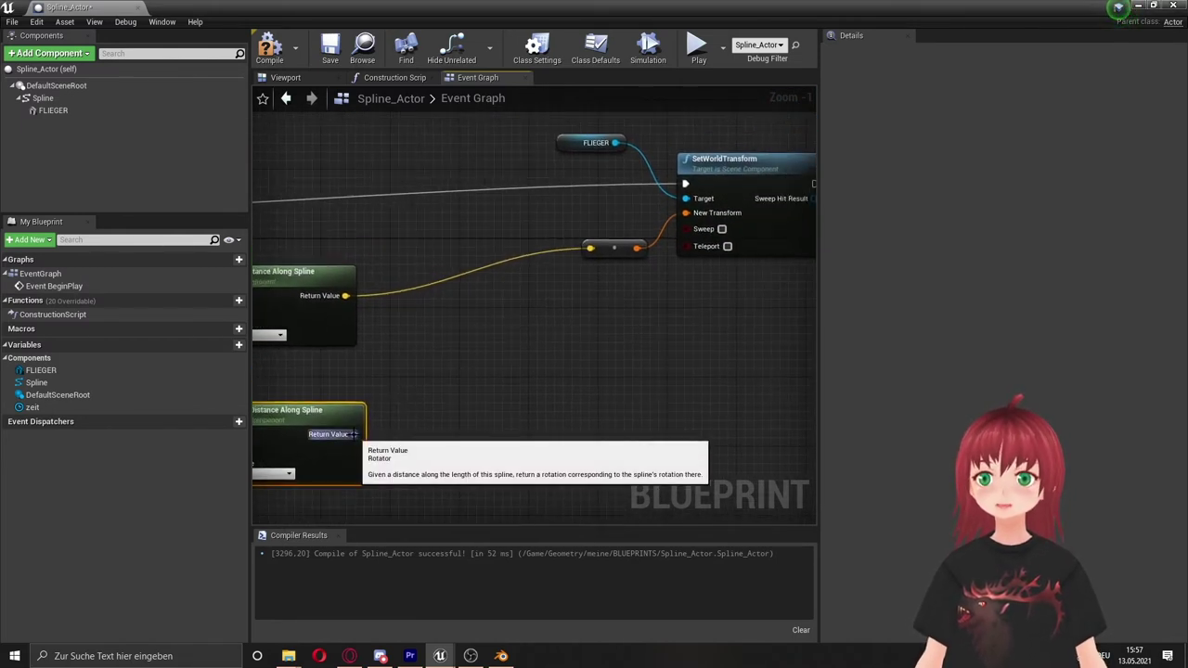
pyautogui.moveTo(354, 434); pyautogui.dragTo(414, 422)
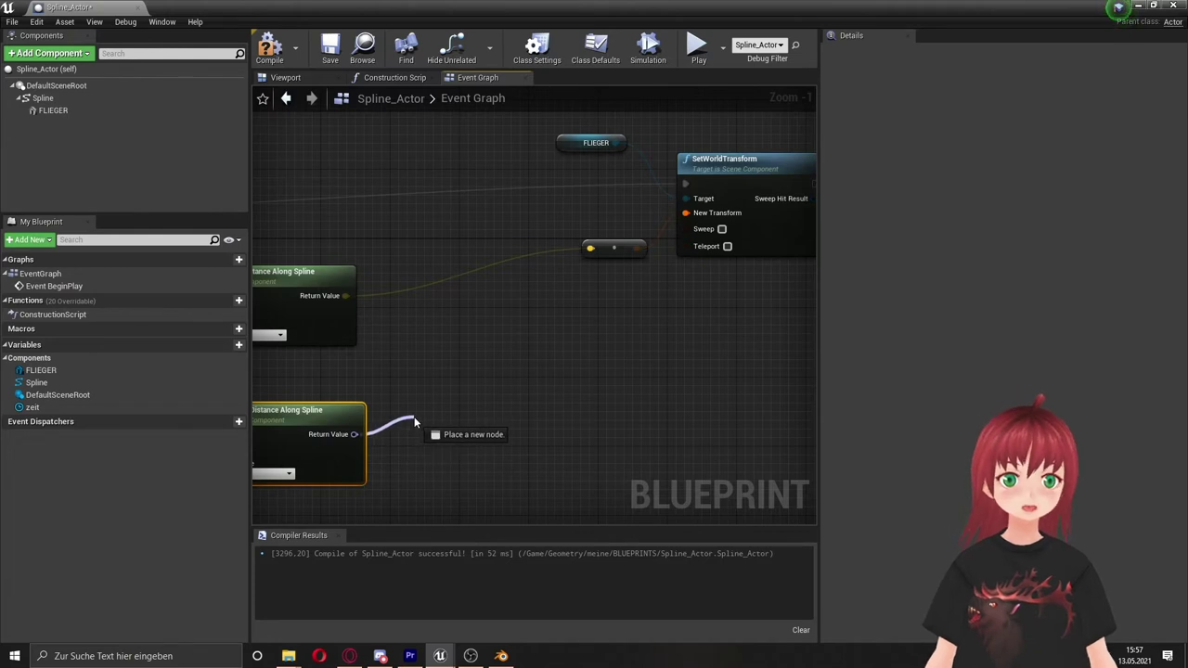
pyautogui.moveTo(414, 422); pyautogui.dragTo(414, 422)
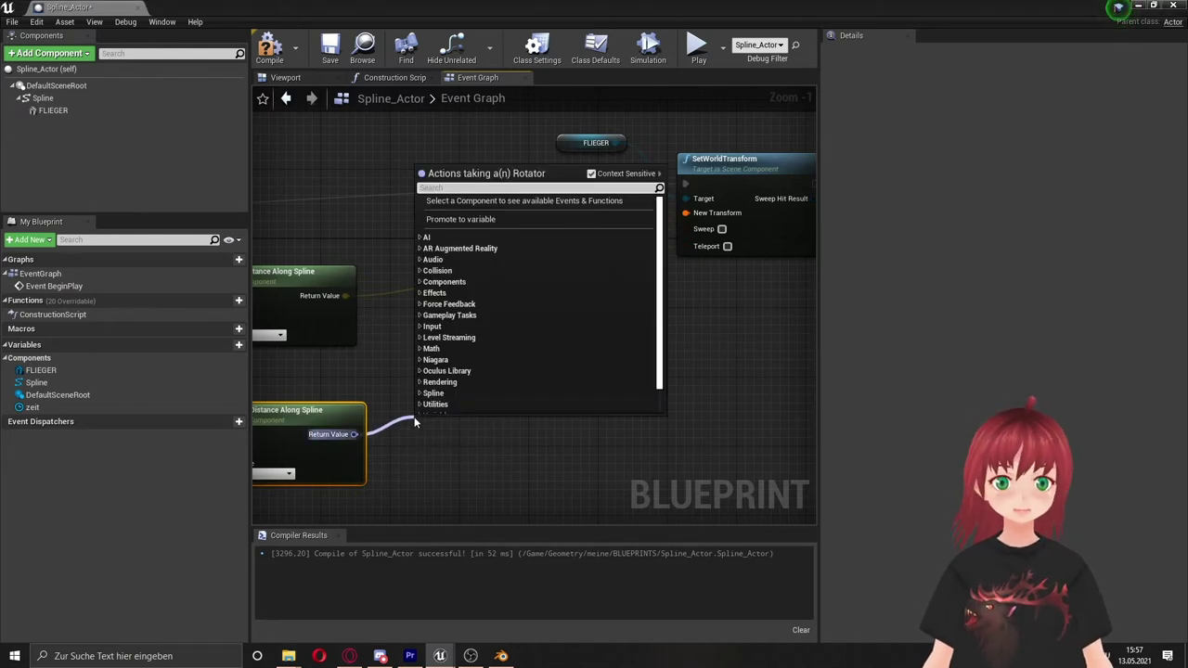
pyautogui.write('br')
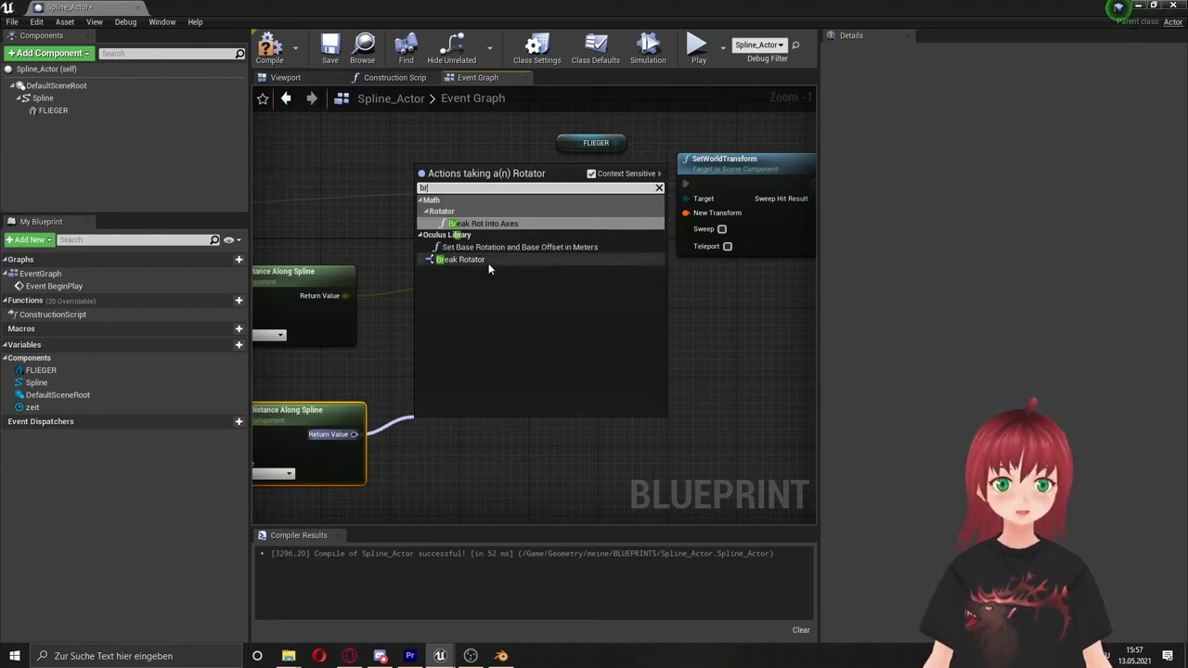
pyautogui.click(460, 259)
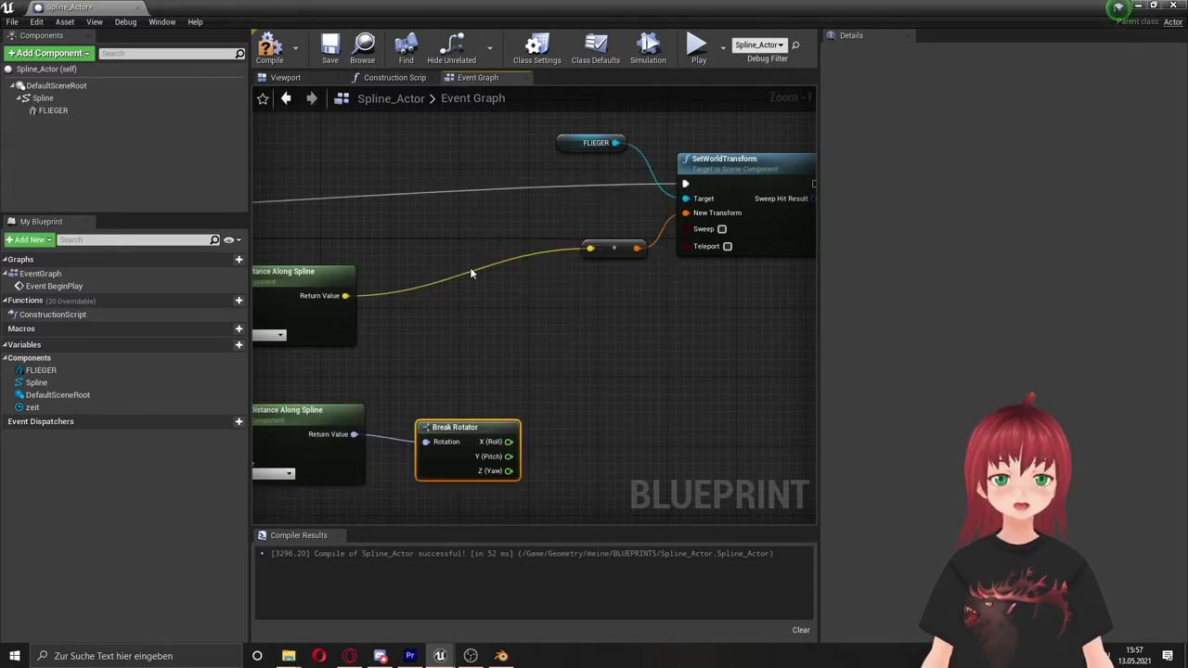
pyautogui.moveTo(454, 423); pyautogui.dragTo(436, 405)
# Place a Make Rotator node beside the Break Rotator
pyautogui.rightClick(576, 386)
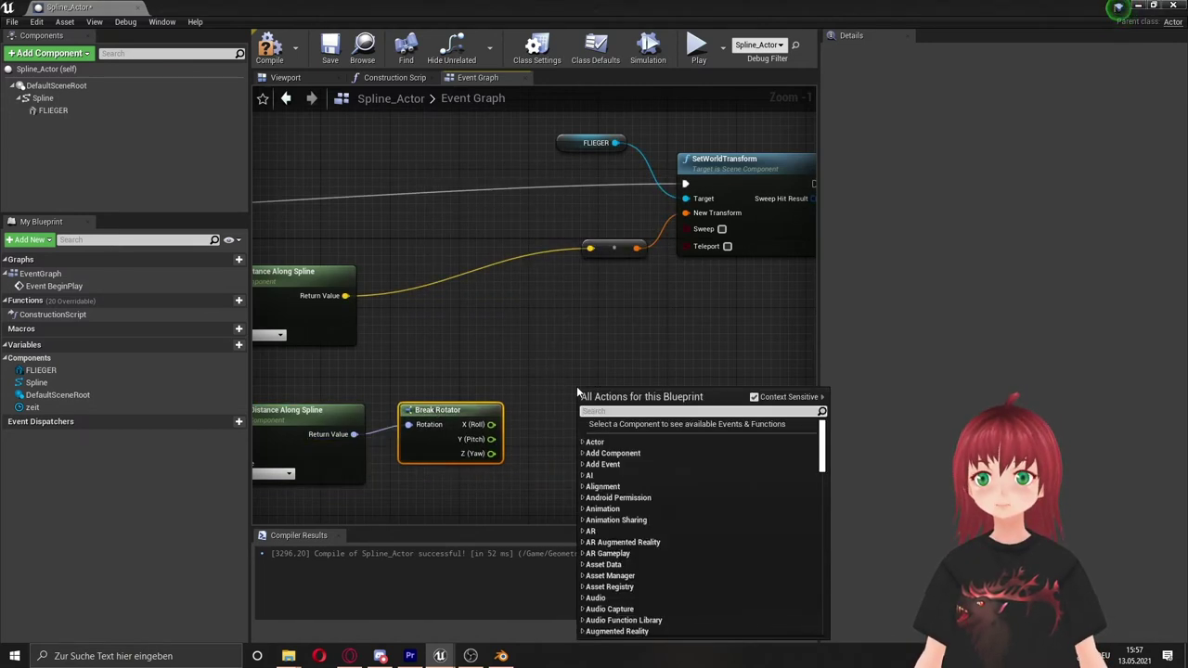
pyautogui.write('make')
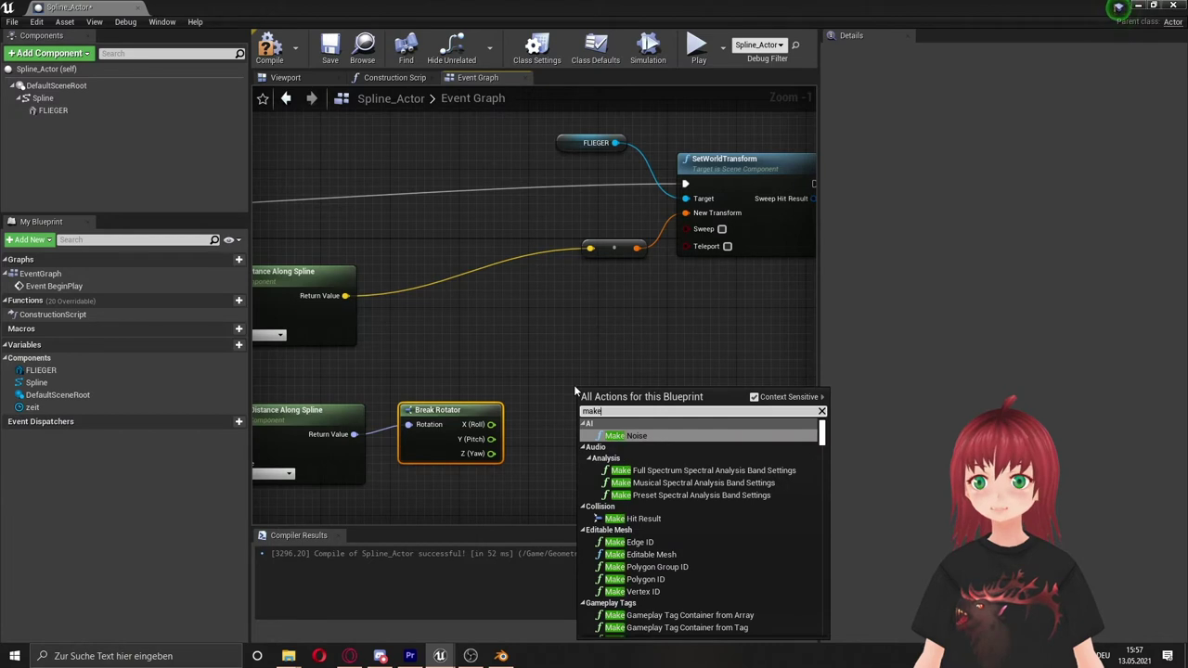
pyautogui.write(' ro')
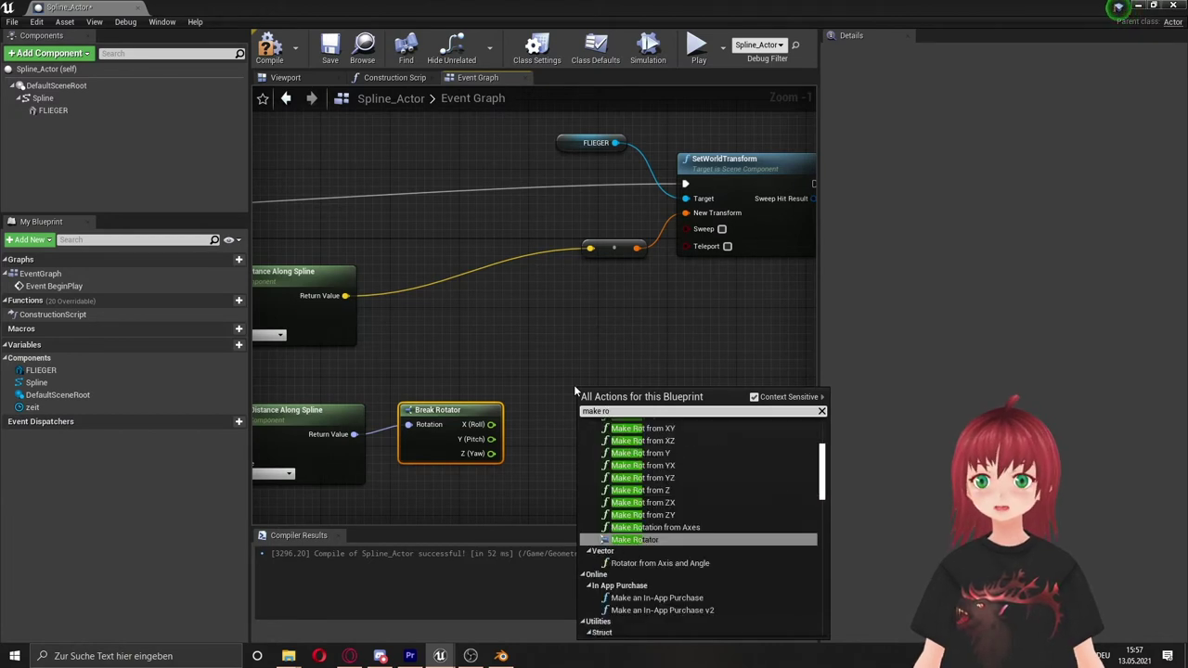
pyautogui.click(647, 539)
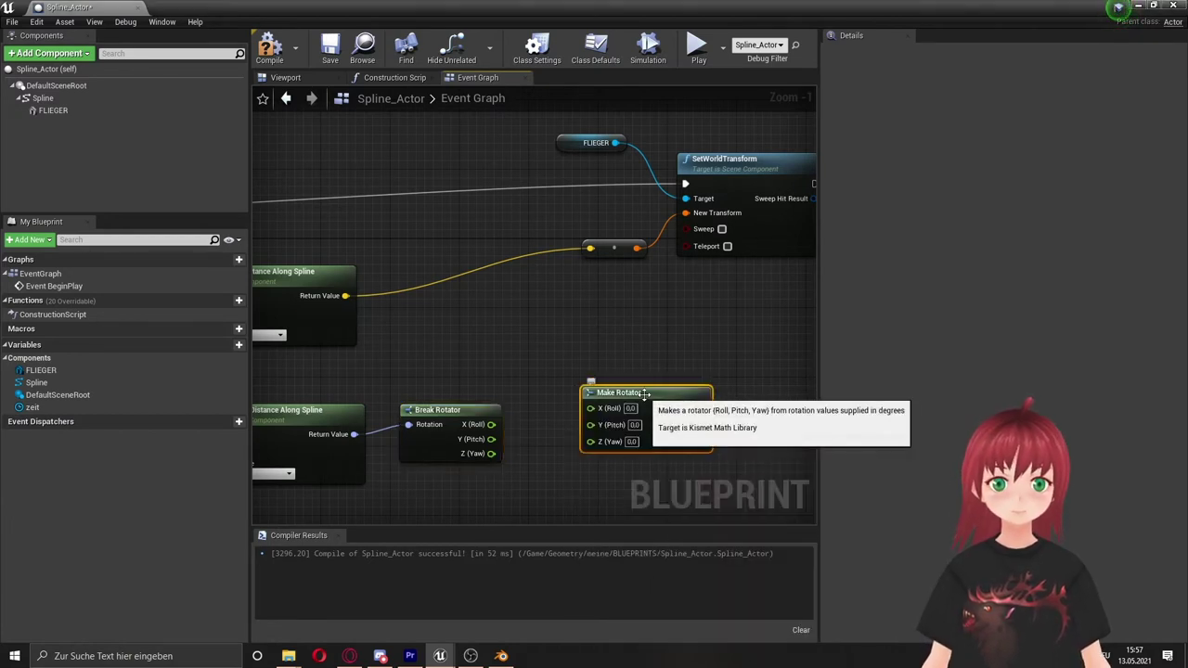
pyautogui.moveTo(664, 415); pyautogui.dragTo(525, 431, button='right')
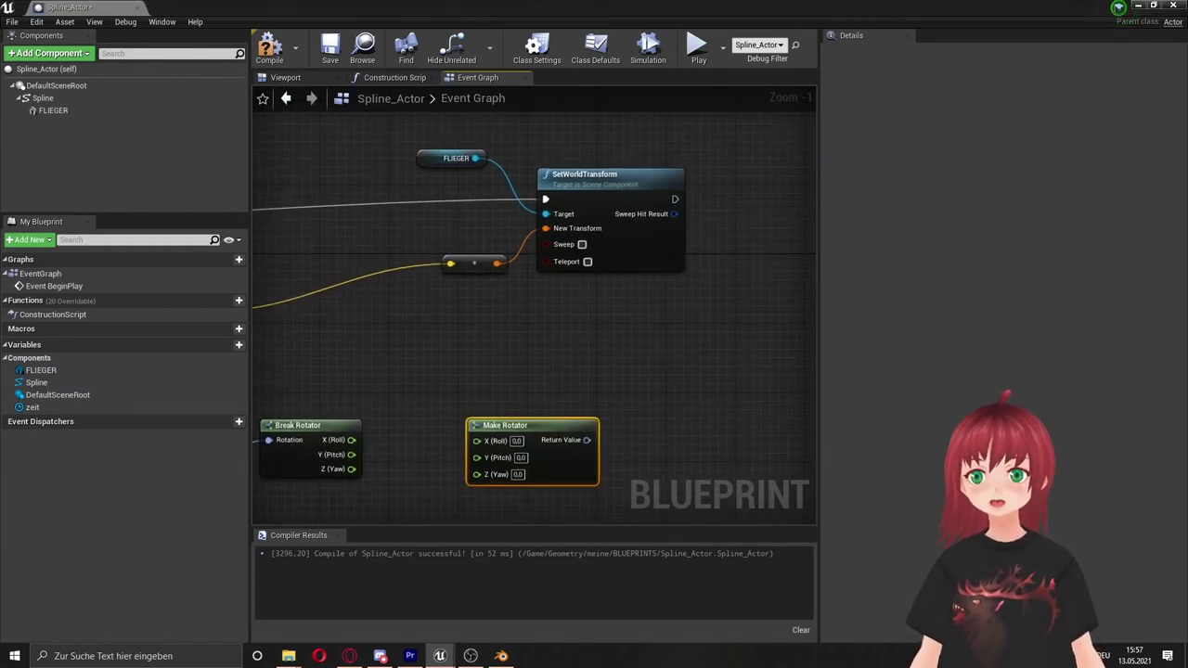
pyautogui.click(579, 189)
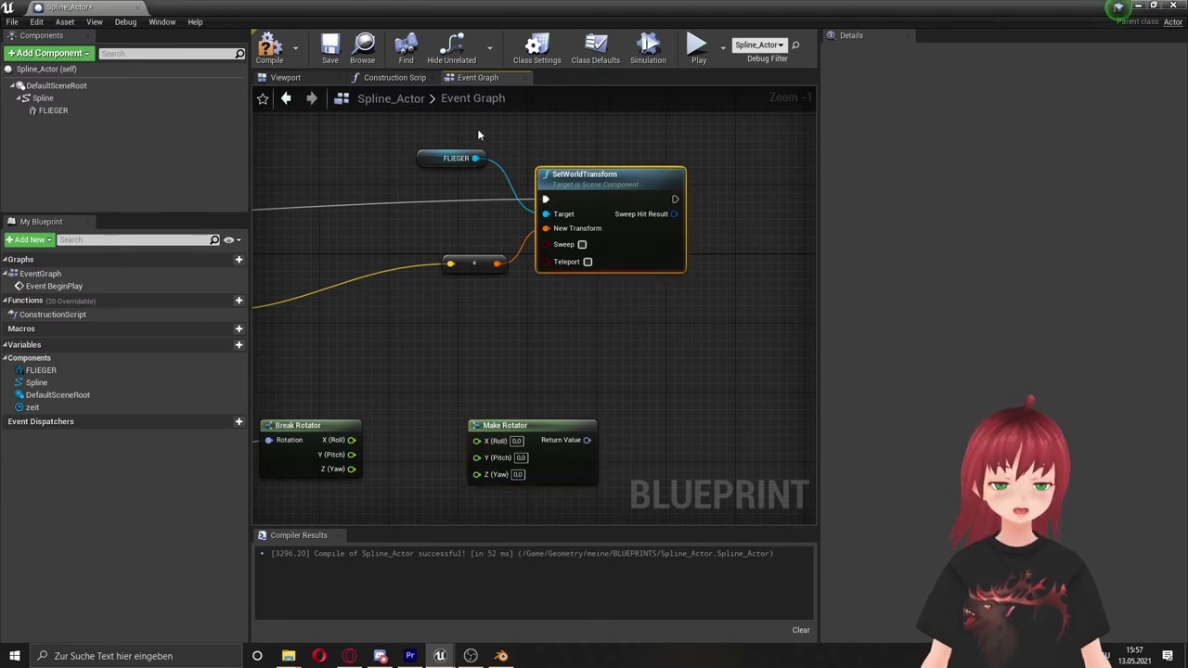
# Move the top three nodes, including SetWorldTransform, further right to make room
pyautogui.scroll(-2, 543, 190)
pyautogui.click(526, 370)
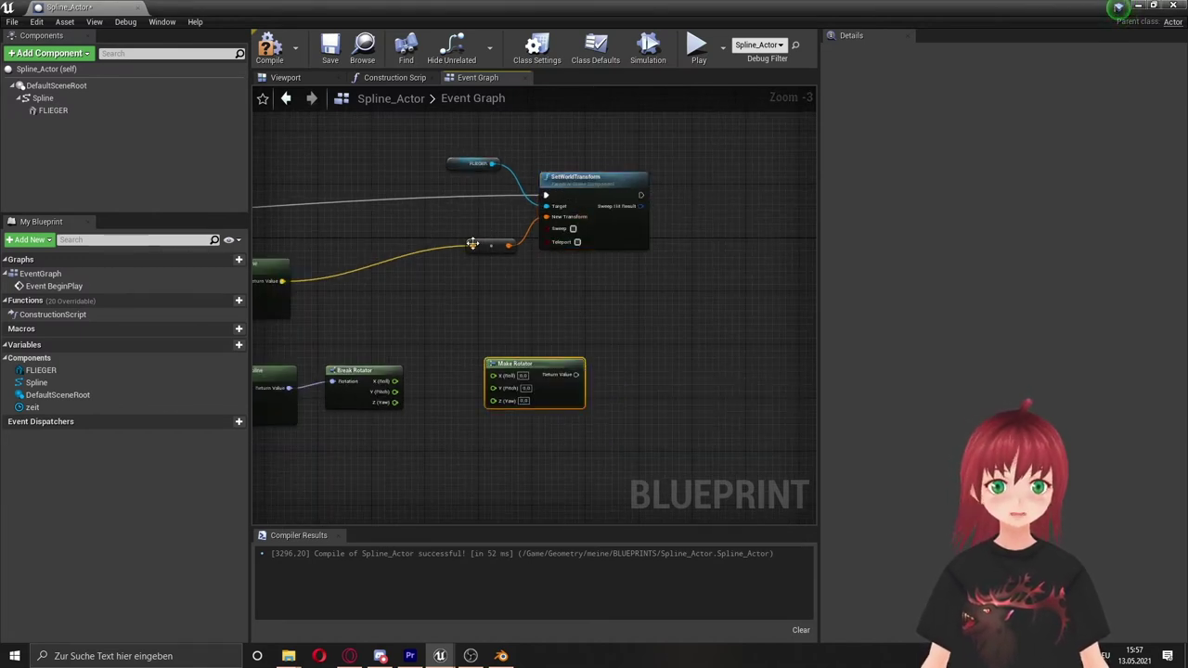
pyautogui.moveTo(468, 297); pyautogui.dragTo(604, 97)
pyautogui.moveTo(613, 290); pyautogui.dragTo(815, 292)
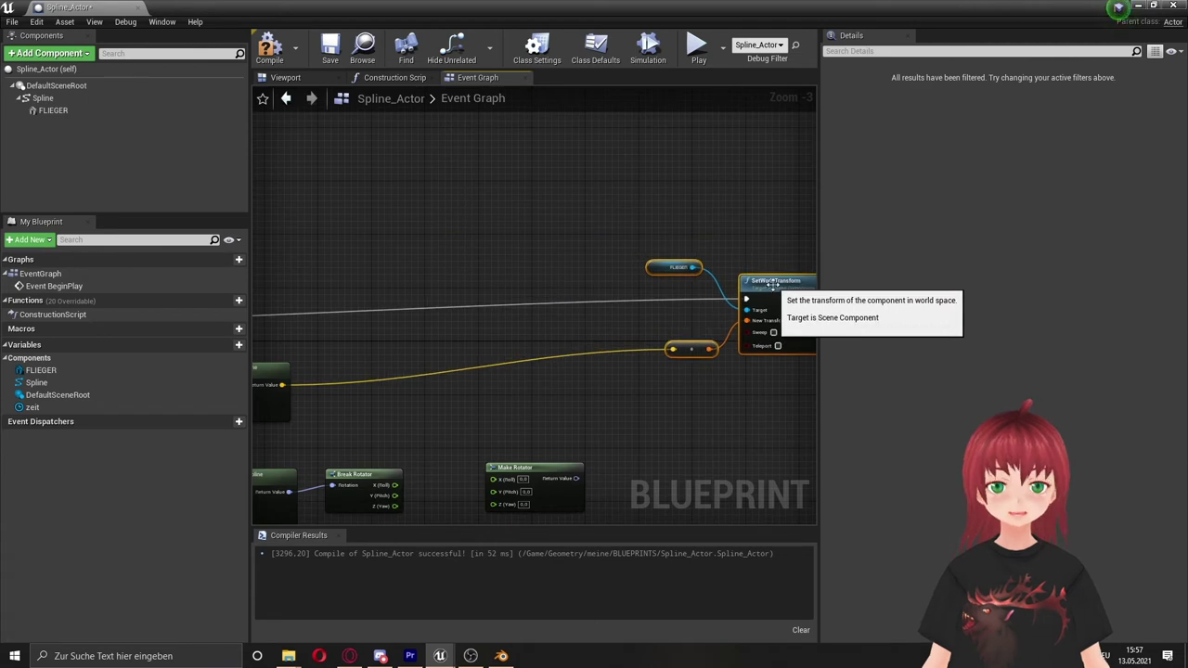
pyautogui.moveTo(436, 466); pyautogui.dragTo(468, 386, button='right')
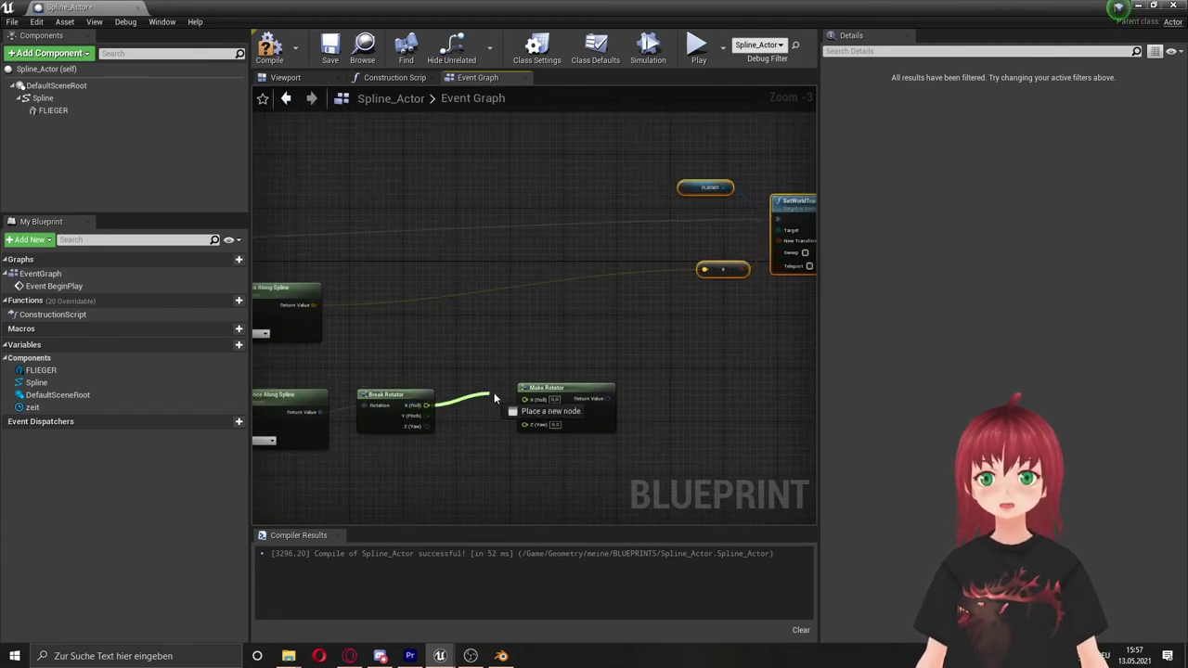
# Connect Break Rotator's Roll and Pitch outputs to the matching Make Rotator inputs
pyautogui.moveTo(426, 405); pyautogui.dragTo(524, 399)
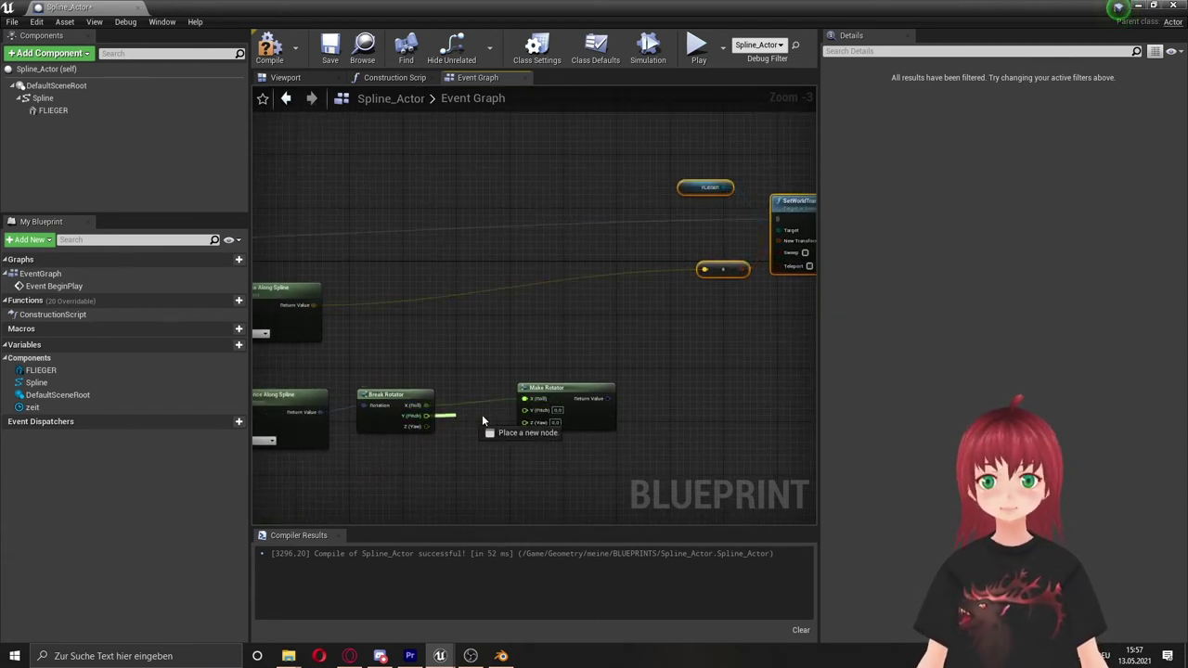
pyautogui.moveTo(427, 416)
pyautogui.mouseDown()
pyautogui.moveTo(524, 409)
pyautogui.moveTo(429, 429)
pyautogui.moveTo(525, 419)
pyautogui.mouseUp()
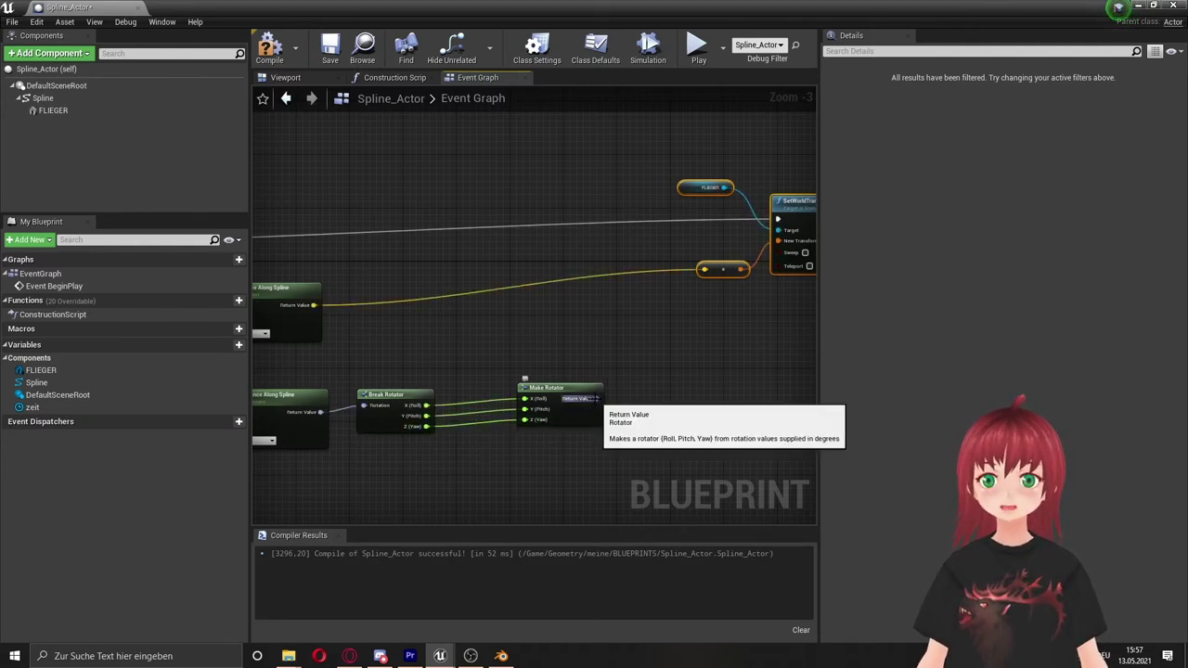
pyautogui.moveTo(597, 398); pyautogui.dragTo(629, 373)
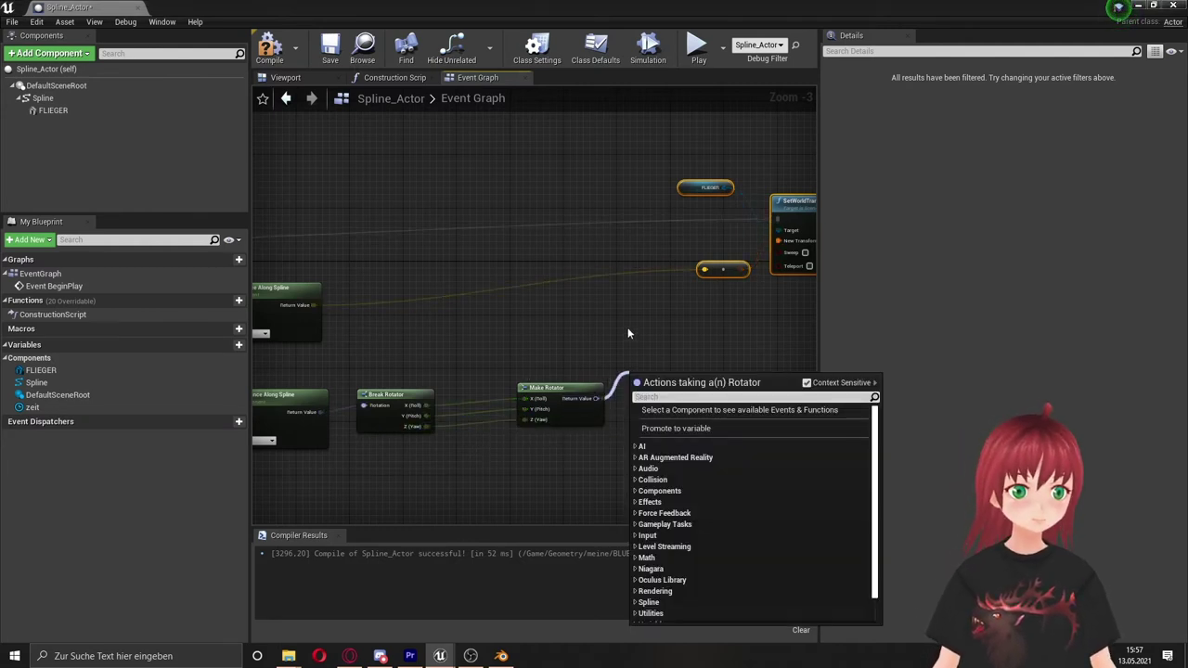
# Build a Make Transform from the spline location and Make Rotator, feeding SetWorldTransform's New Transform
pyautogui.click(627, 328)
pyautogui.rightClick(627, 328)
pyautogui.write('make')
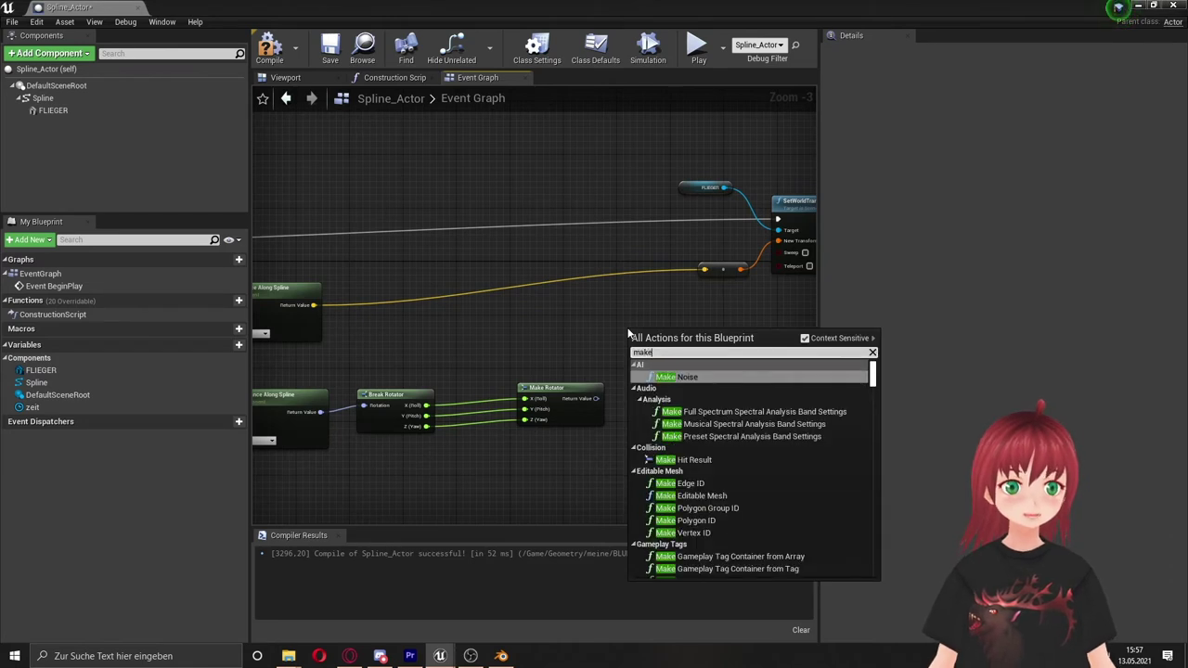
pyautogui.write(' tran')
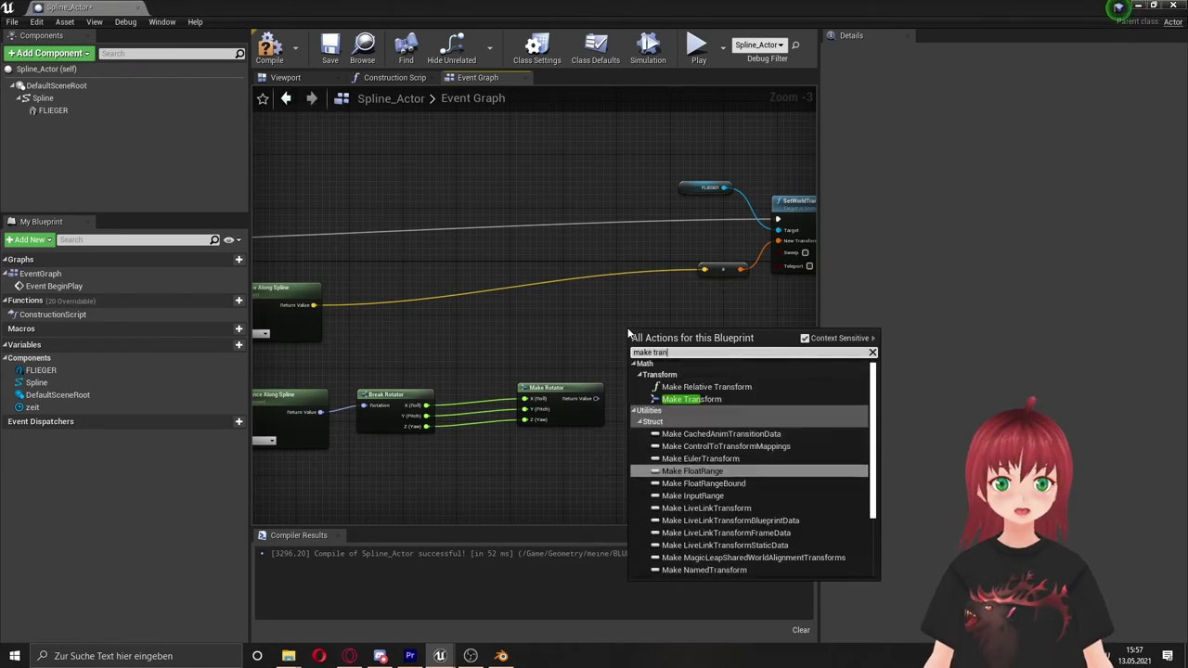
pyautogui.click(727, 401)
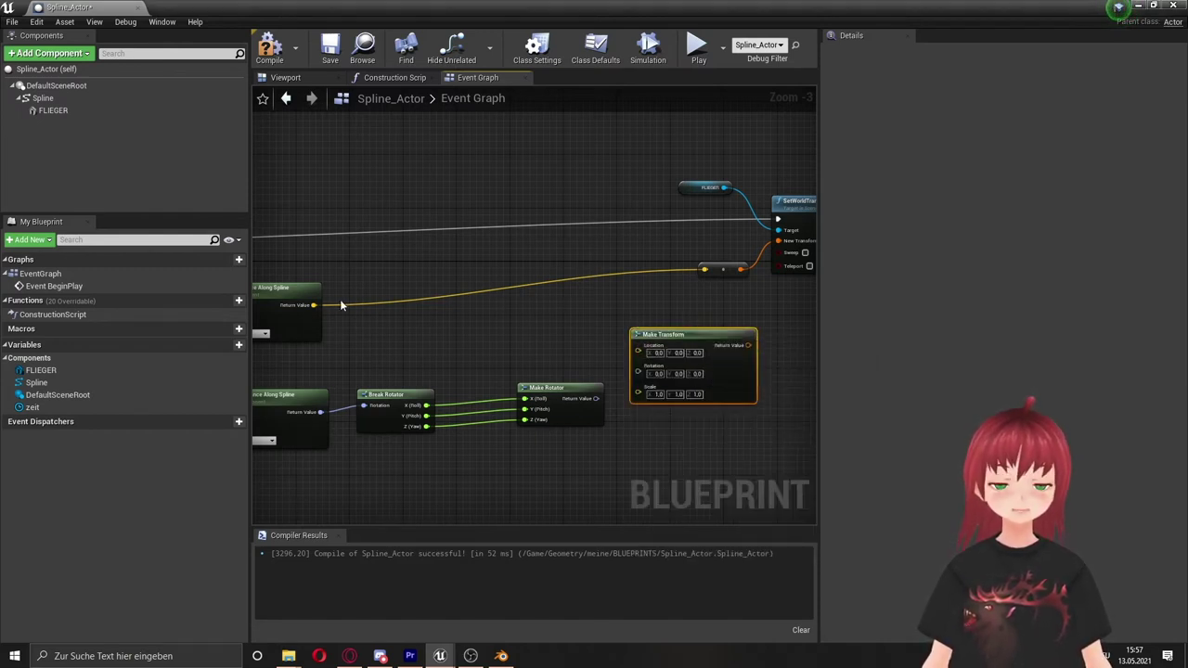
pyautogui.moveTo(313, 304); pyautogui.dragTo(637, 346)
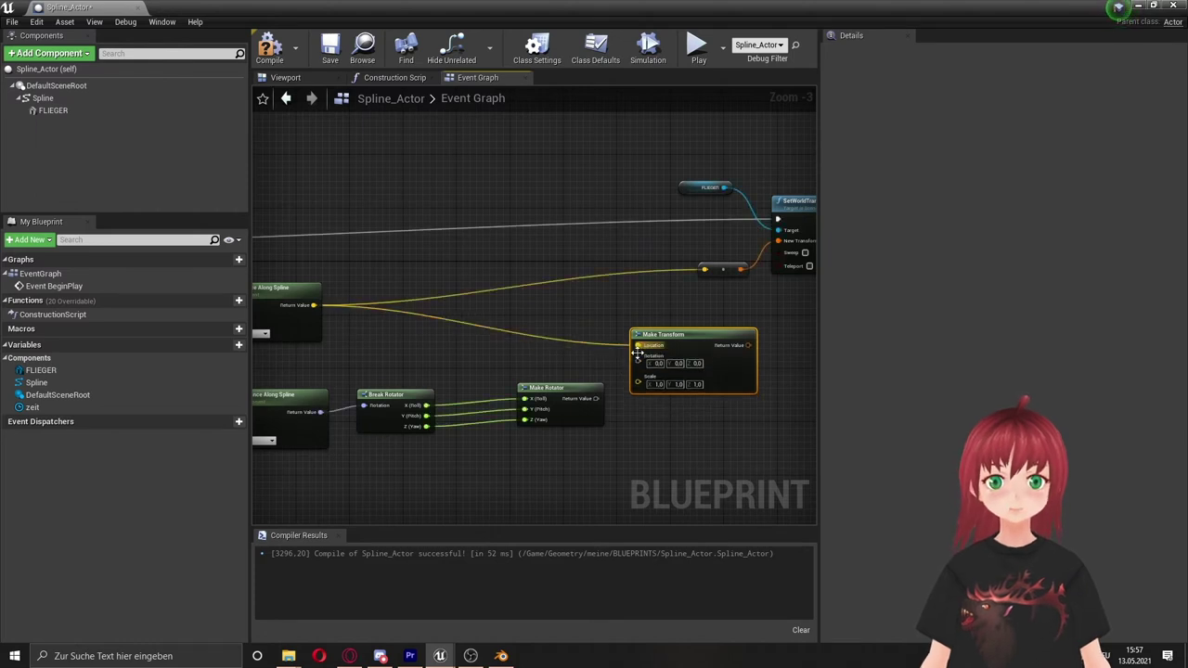
pyautogui.moveTo(596, 398); pyautogui.dragTo(637, 356)
pyautogui.moveTo(748, 345); pyautogui.dragTo(778, 240)
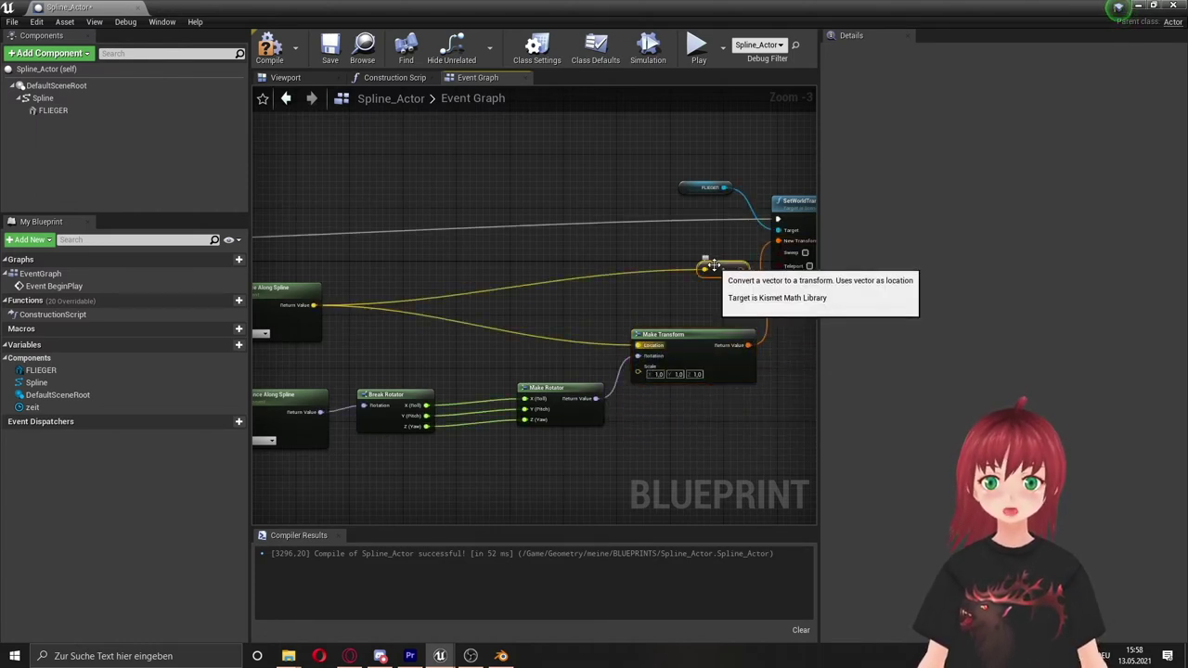
# Delete the old vector-to-transform conversion node, tidy Make Transform and Make Rotator, and compile
pyautogui.click(713, 267)
pyautogui.press('Delete')
pyautogui.moveTo(704, 353); pyautogui.dragTo(682, 280)
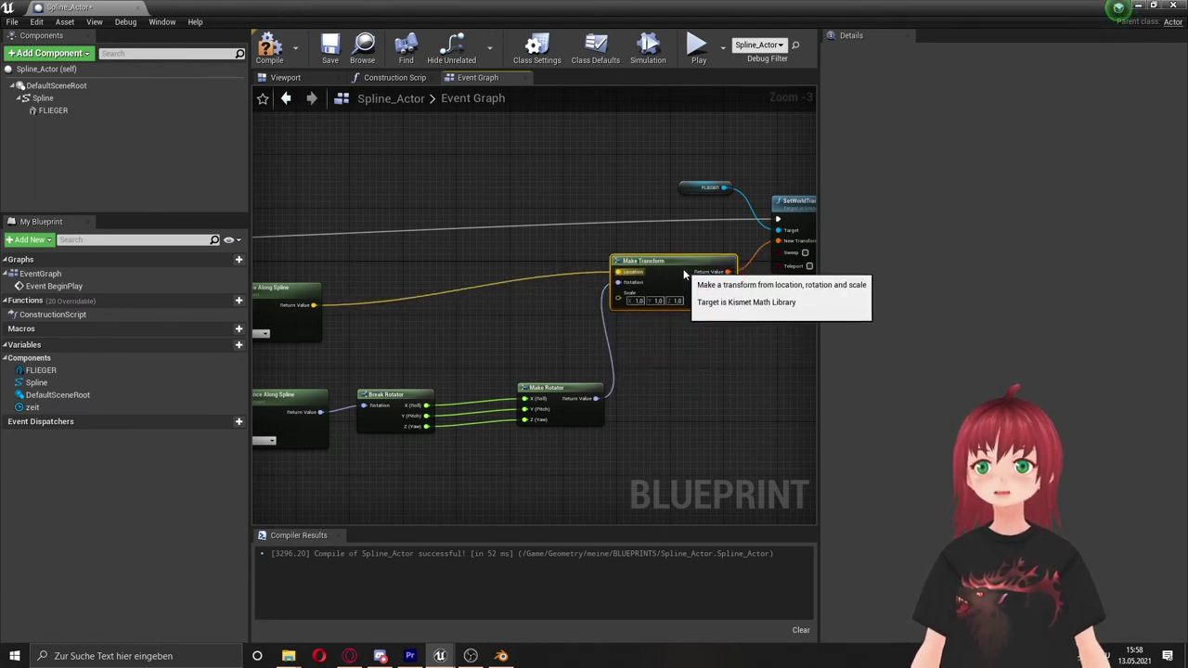
pyautogui.moveTo(575, 388); pyautogui.dragTo(560, 361)
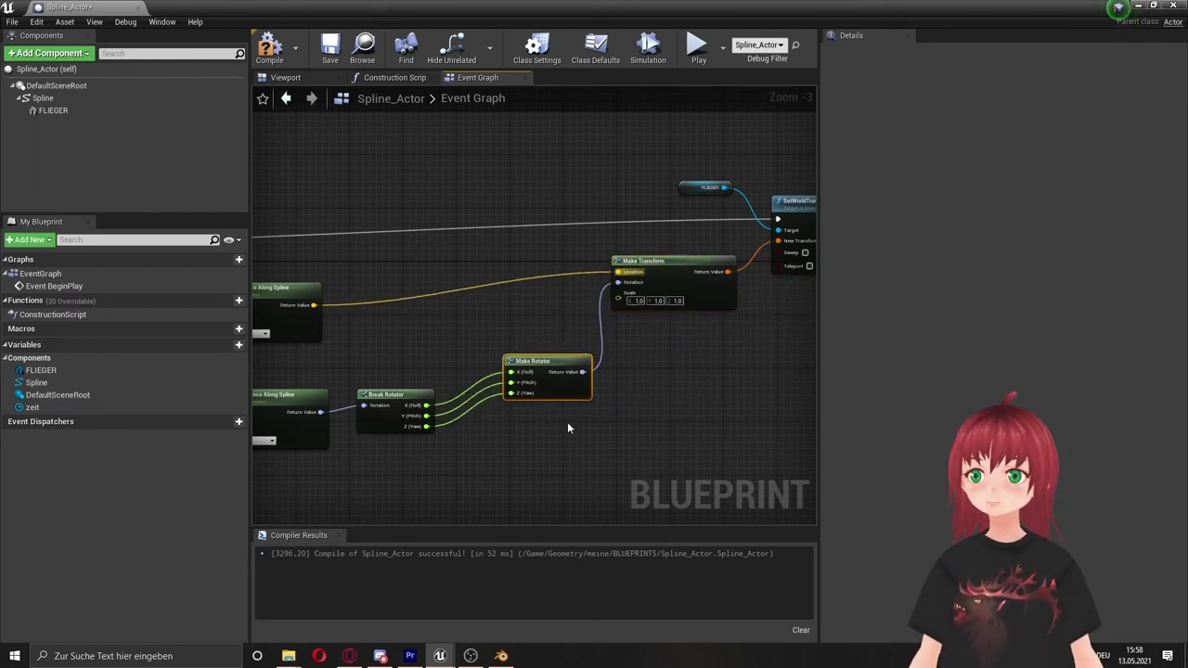
pyautogui.press('Delete')
pyautogui.moveTo(401, 411); pyautogui.dragTo(401, 374)
# Add a float + float node and edit one of its values
pyautogui.scroll(1, 448, 325)
pyautogui.rightClick(447, 324)
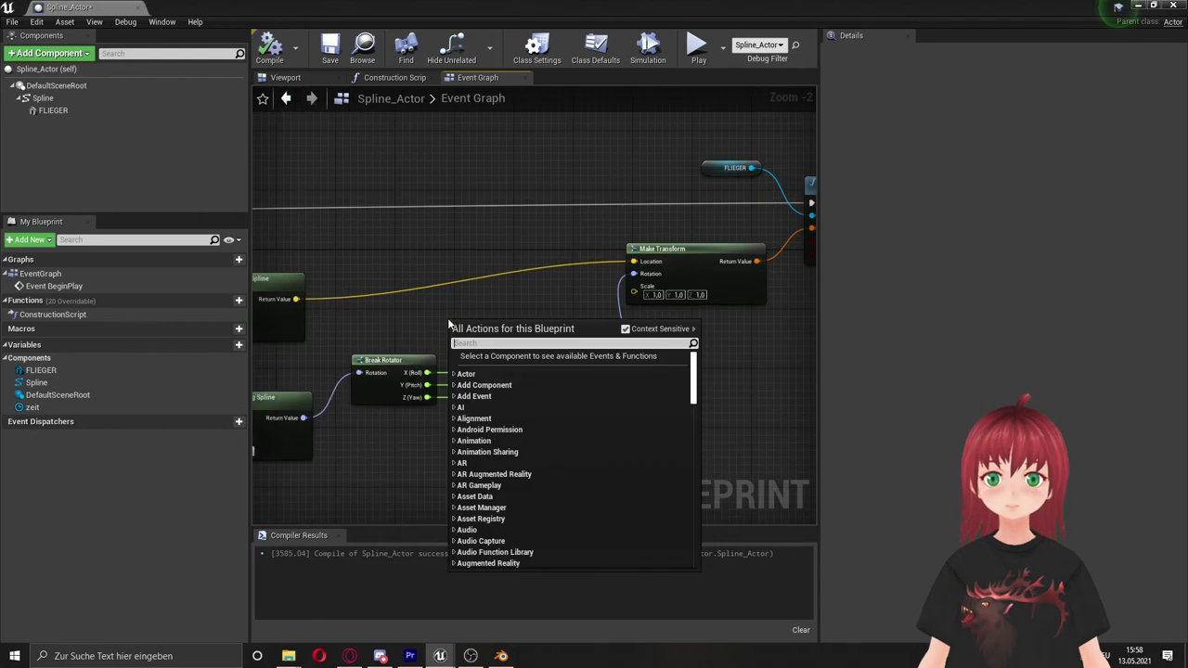
pyautogui.write('+')
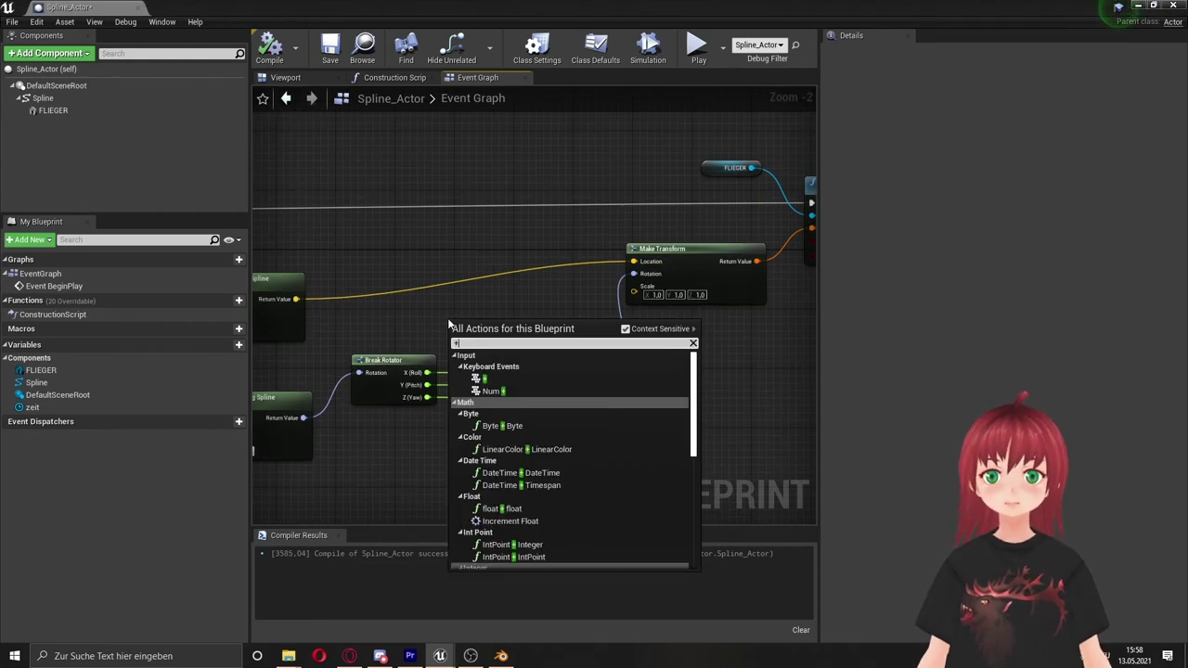
pyautogui.click(546, 509)
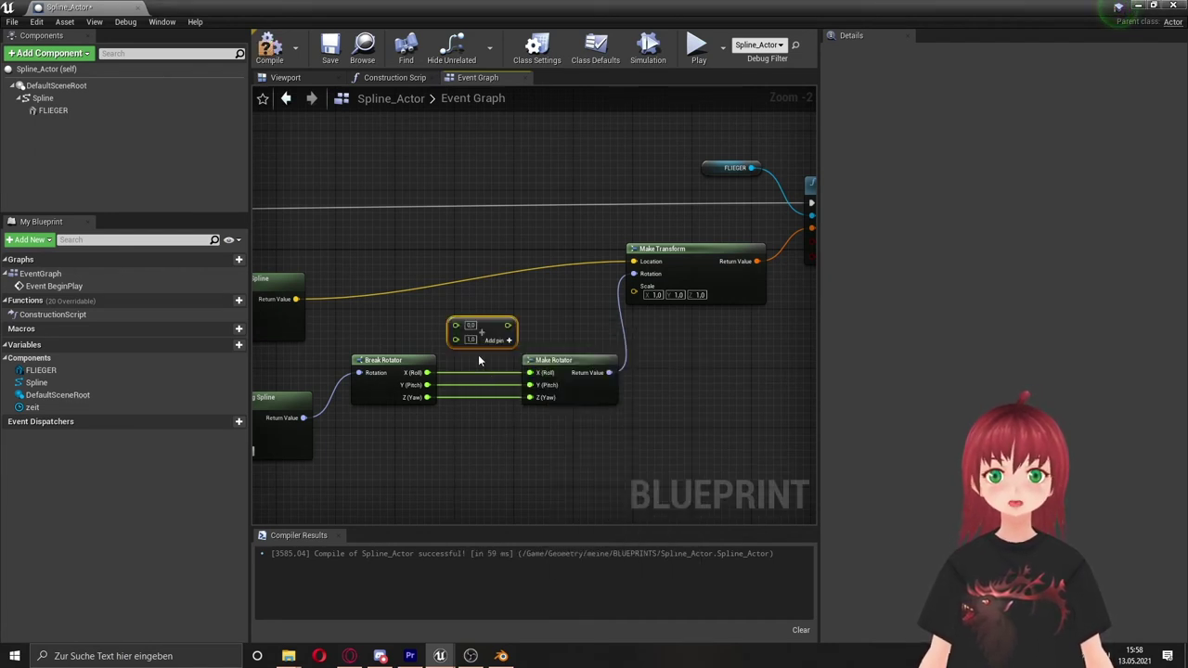
pyautogui.click(469, 325)
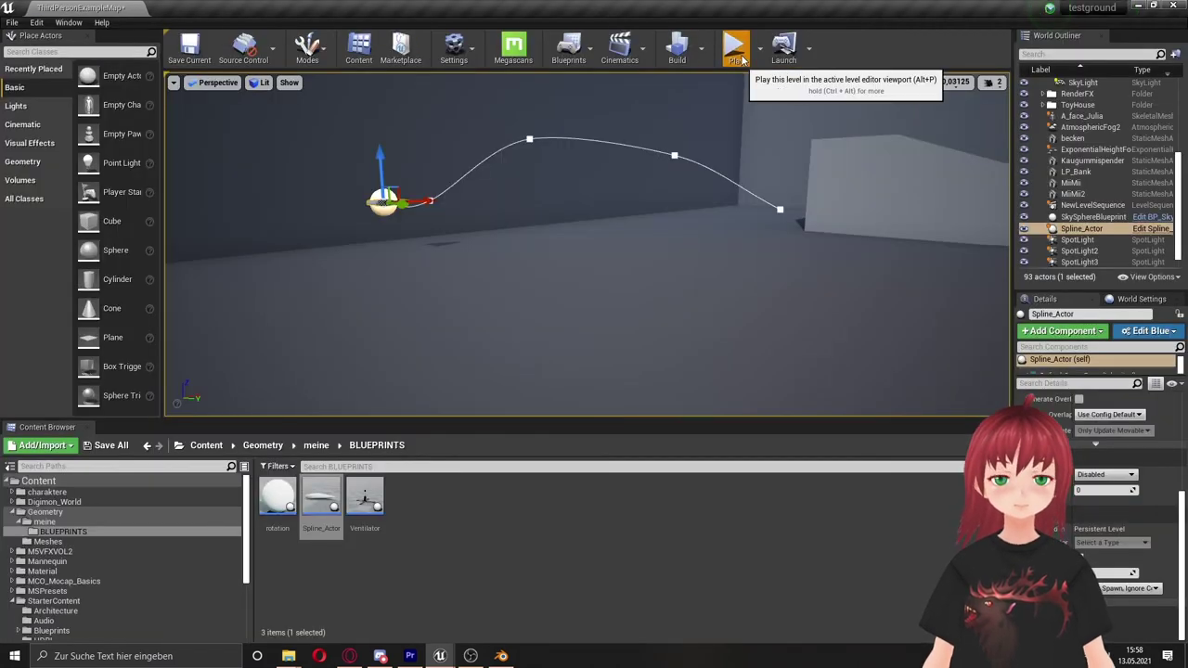
pyautogui.click(735, 51)
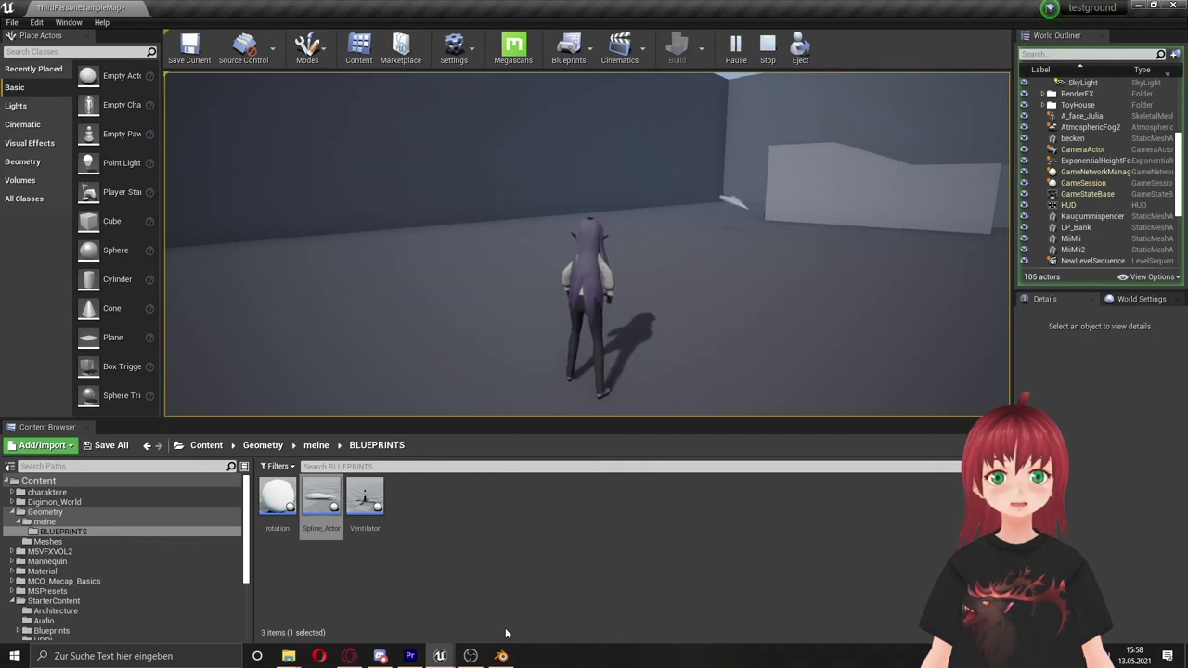
pyautogui.click(737, 46)
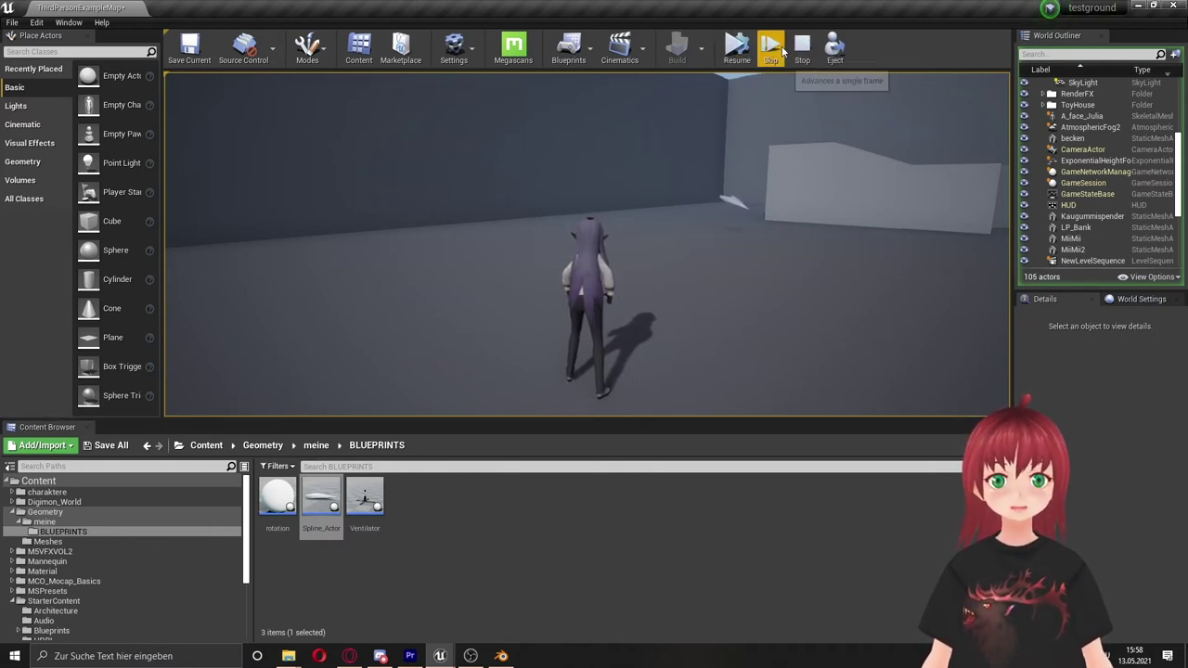
pyautogui.click(802, 47)
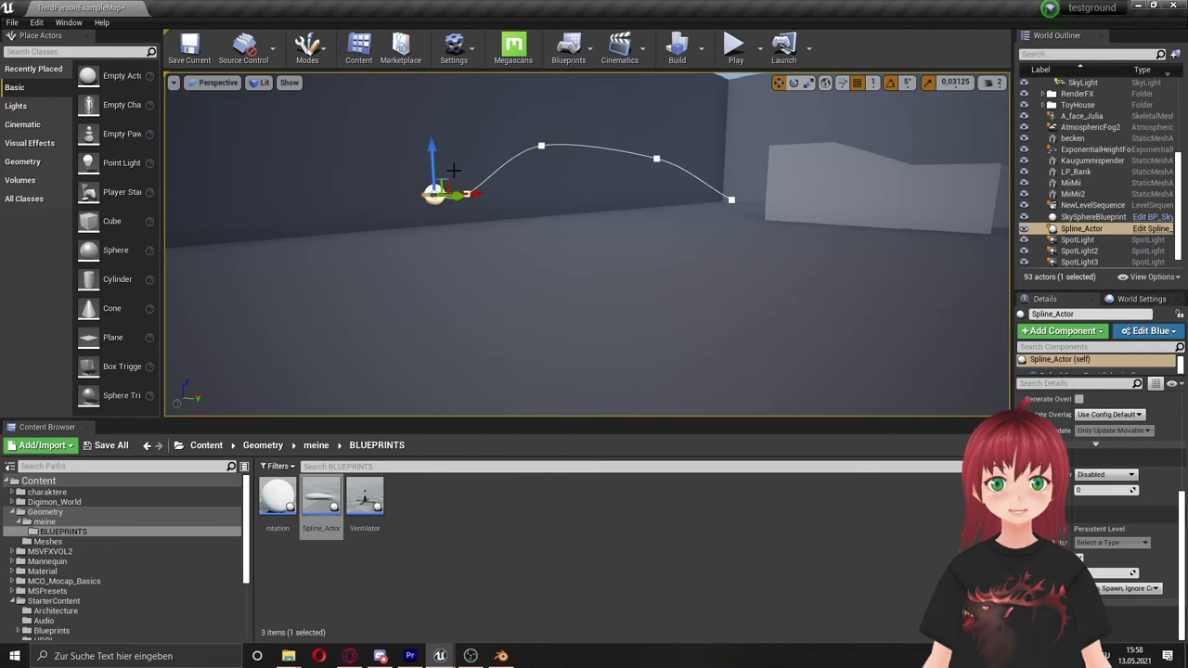
# Turn on Visualize Roll and Scale so the spline shows its roll and scale ribbons
pyautogui.rightClick(434, 194)
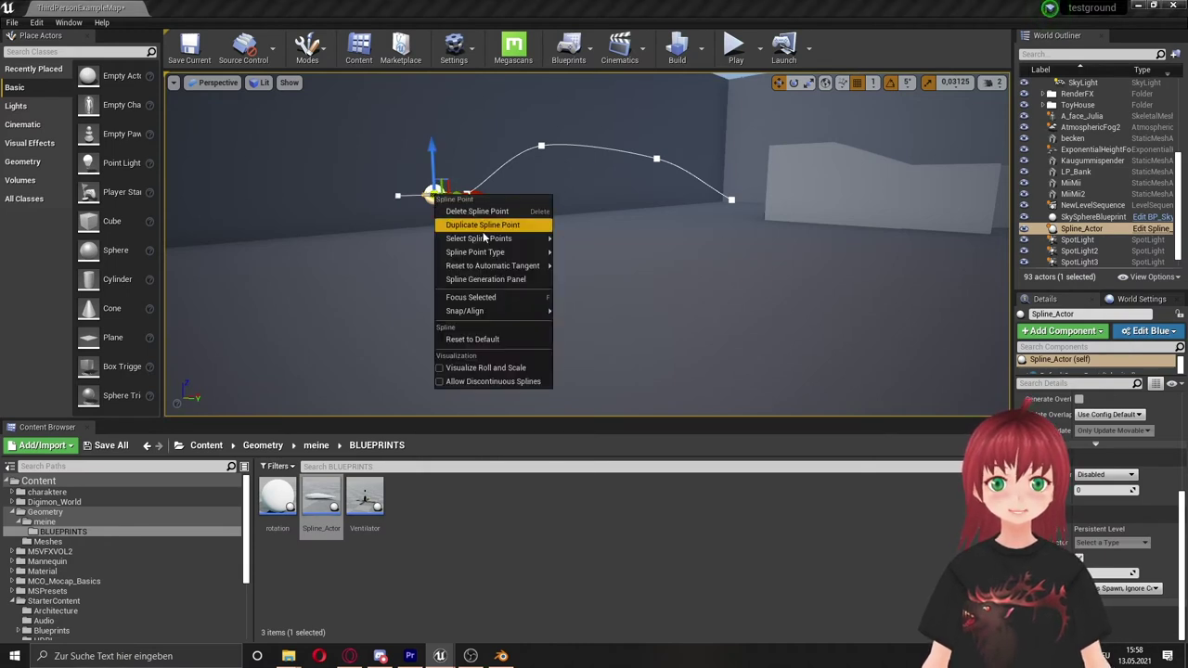
pyautogui.moveTo(503, 245)
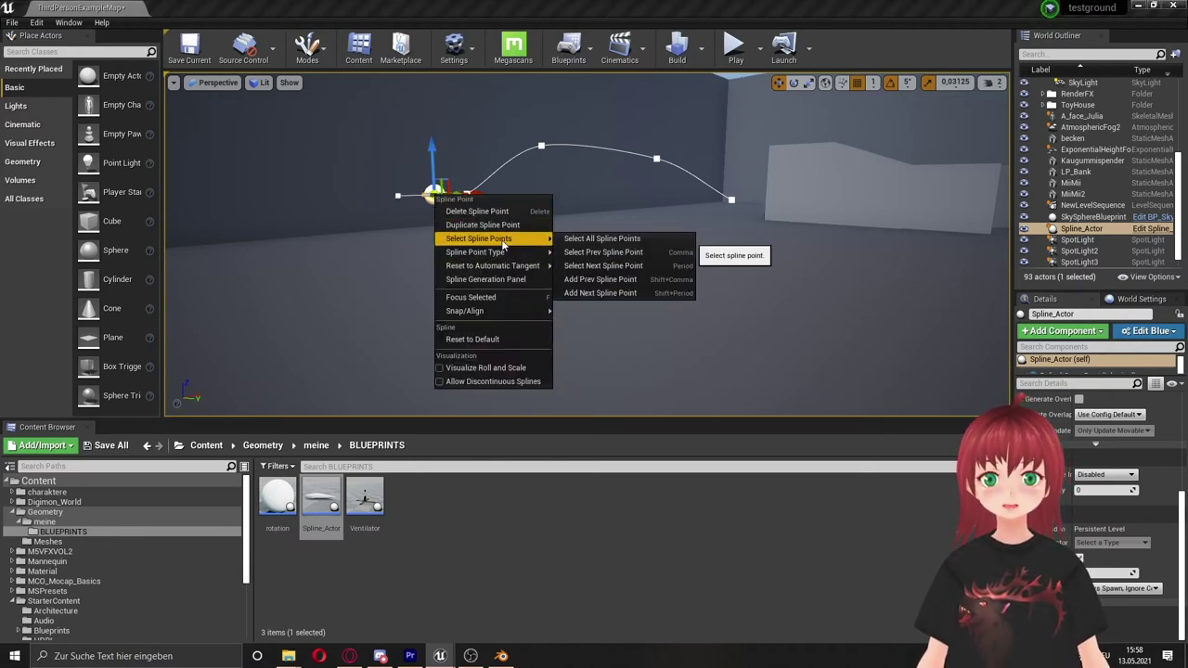
pyautogui.moveTo(534, 266)
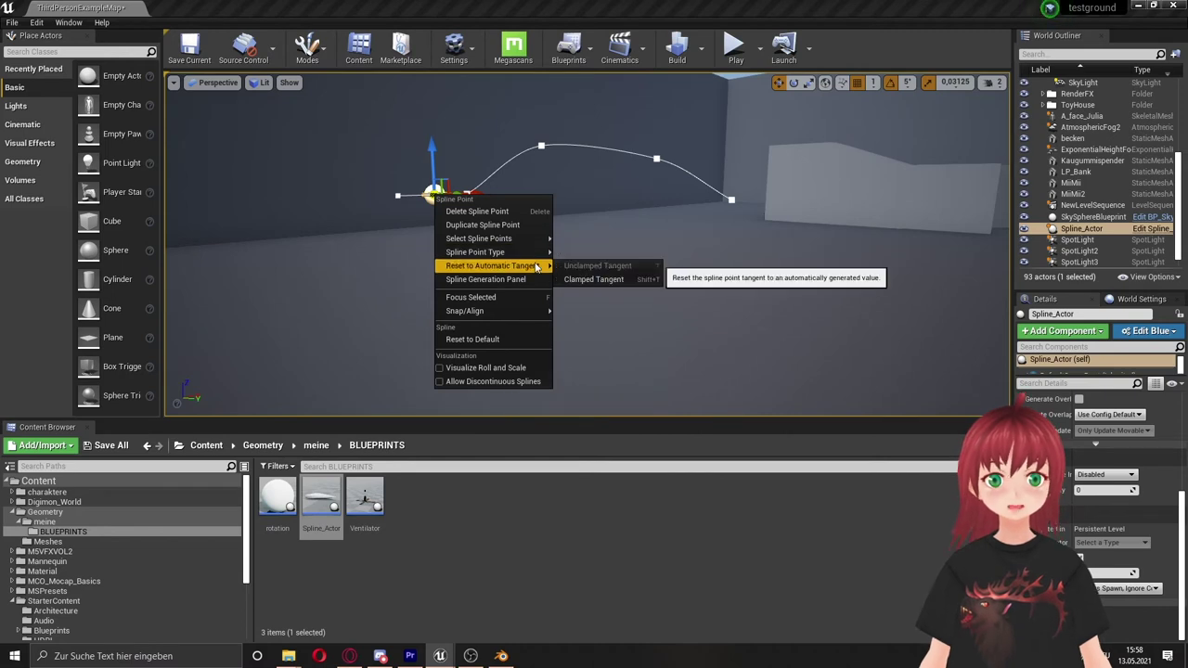
pyautogui.moveTo(534, 317)
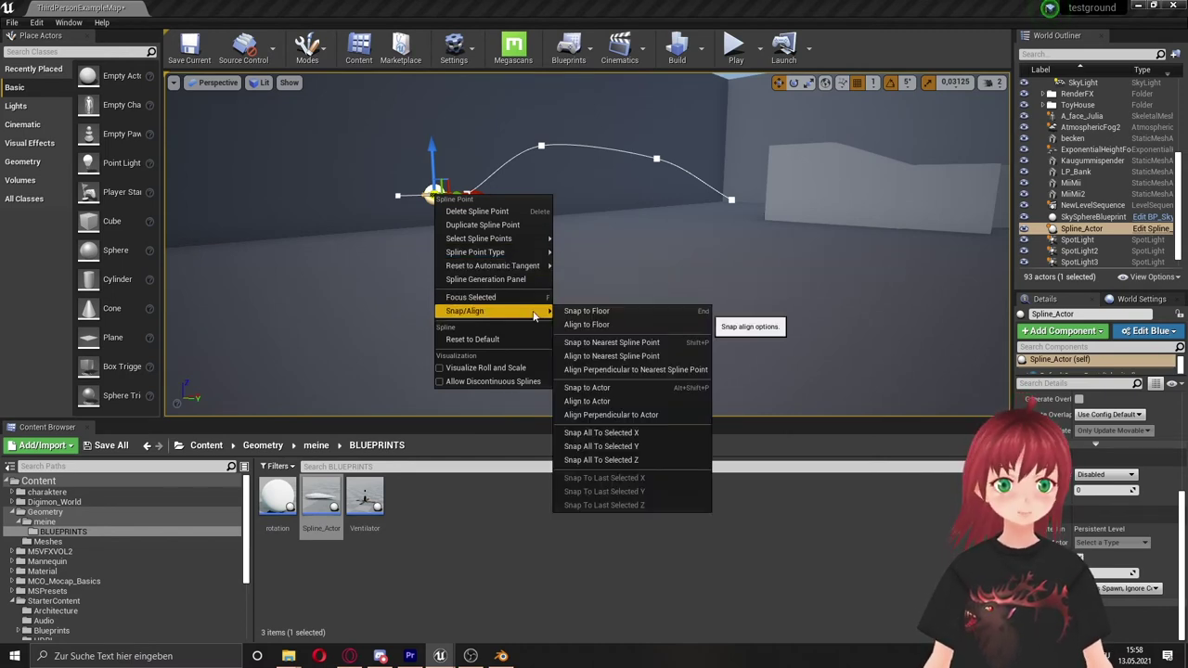
pyautogui.click(476, 211)
pyautogui.rightClick(540, 148)
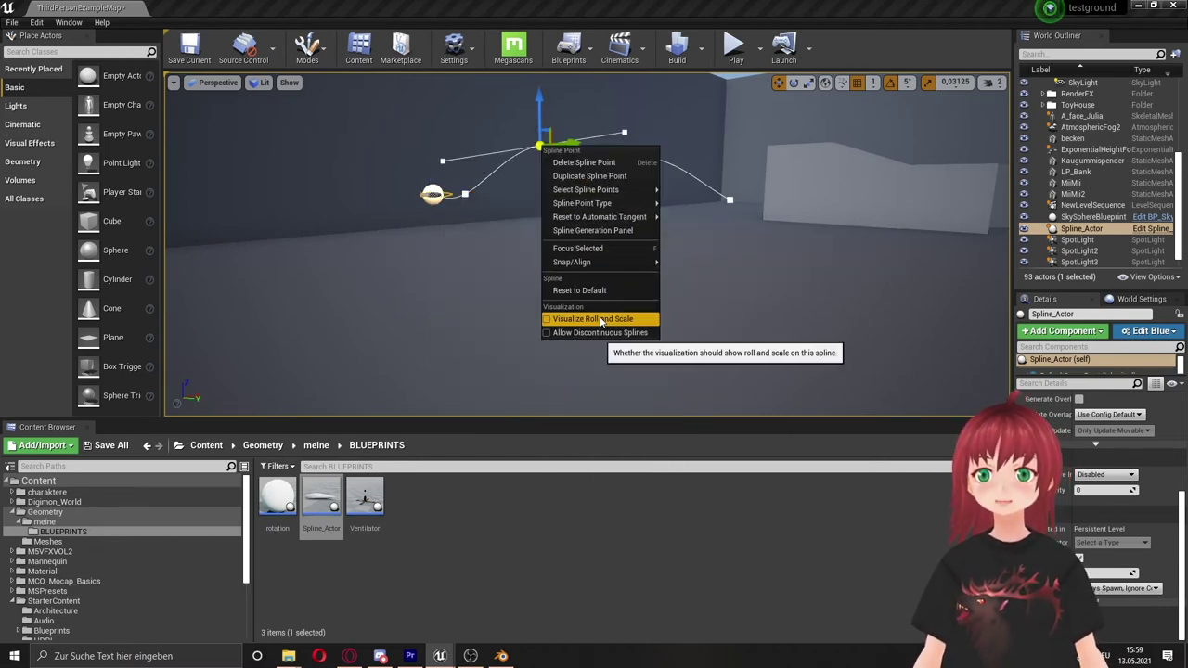
pyautogui.click(602, 321)
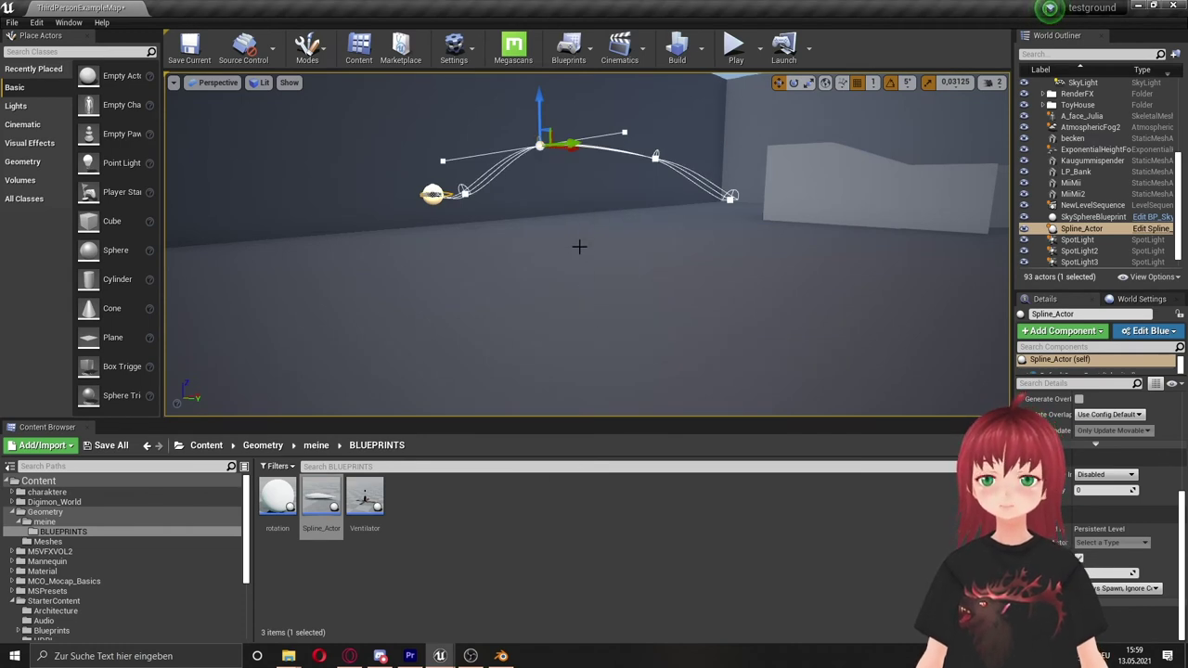
# Rotate the middle spline point to tilt the flight curve
pyautogui.click(469, 193)
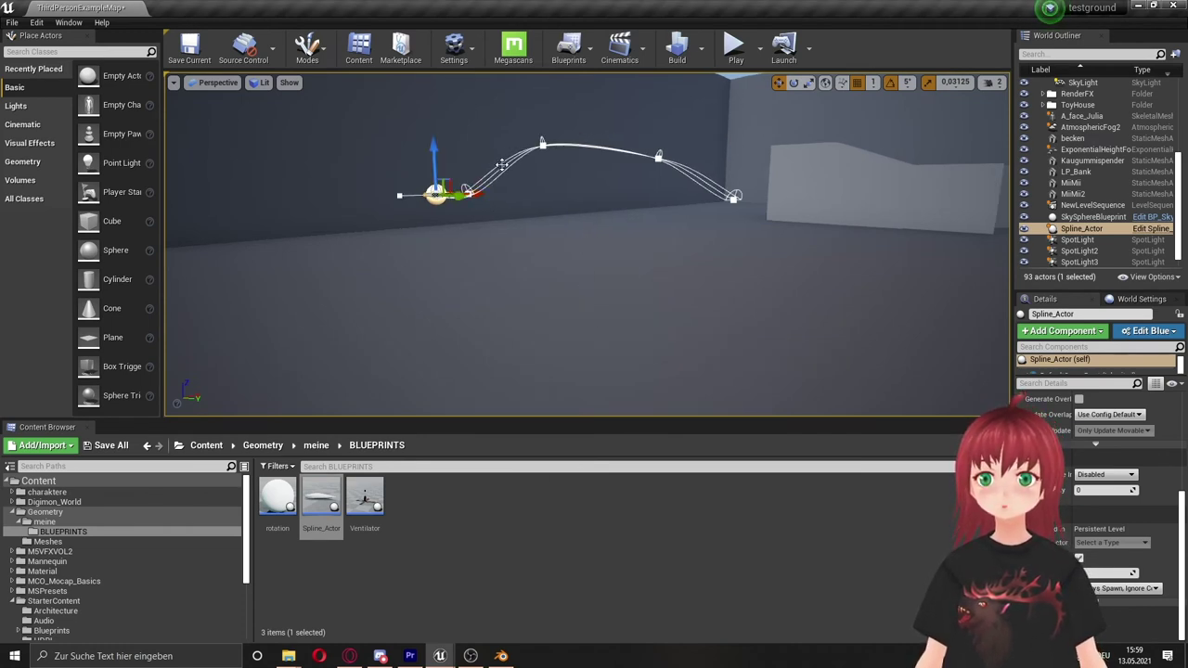
pyautogui.click(542, 143)
pyautogui.moveTo(553, 156); pyautogui.dragTo(733, 196)
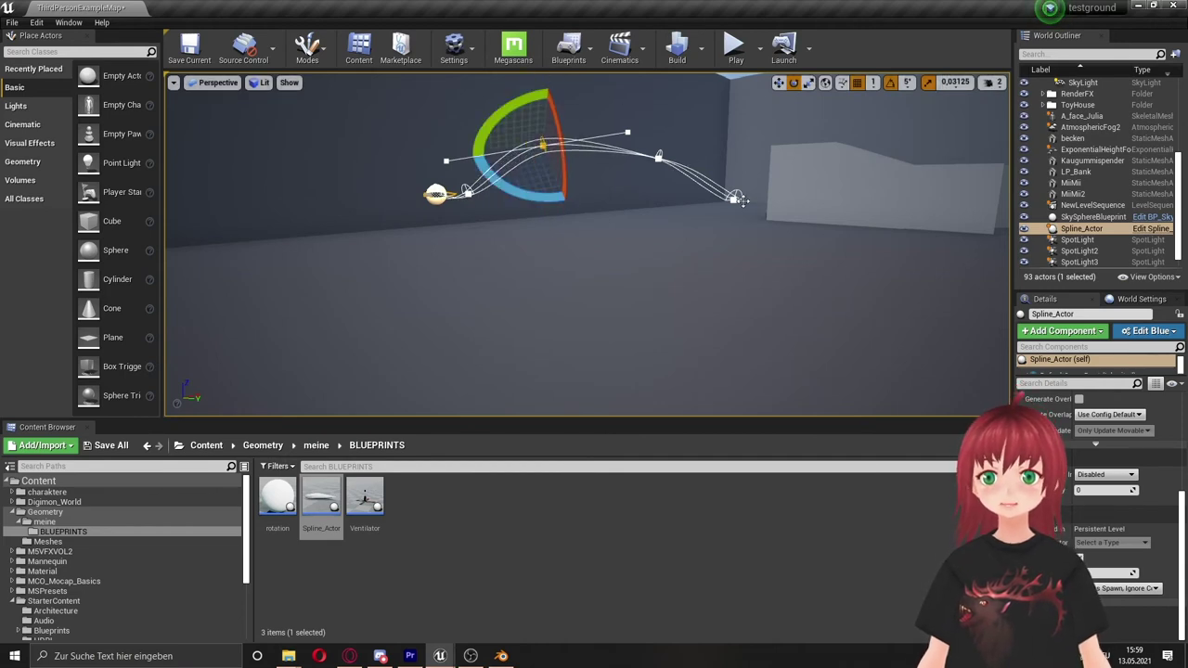
pyautogui.click(717, 188)
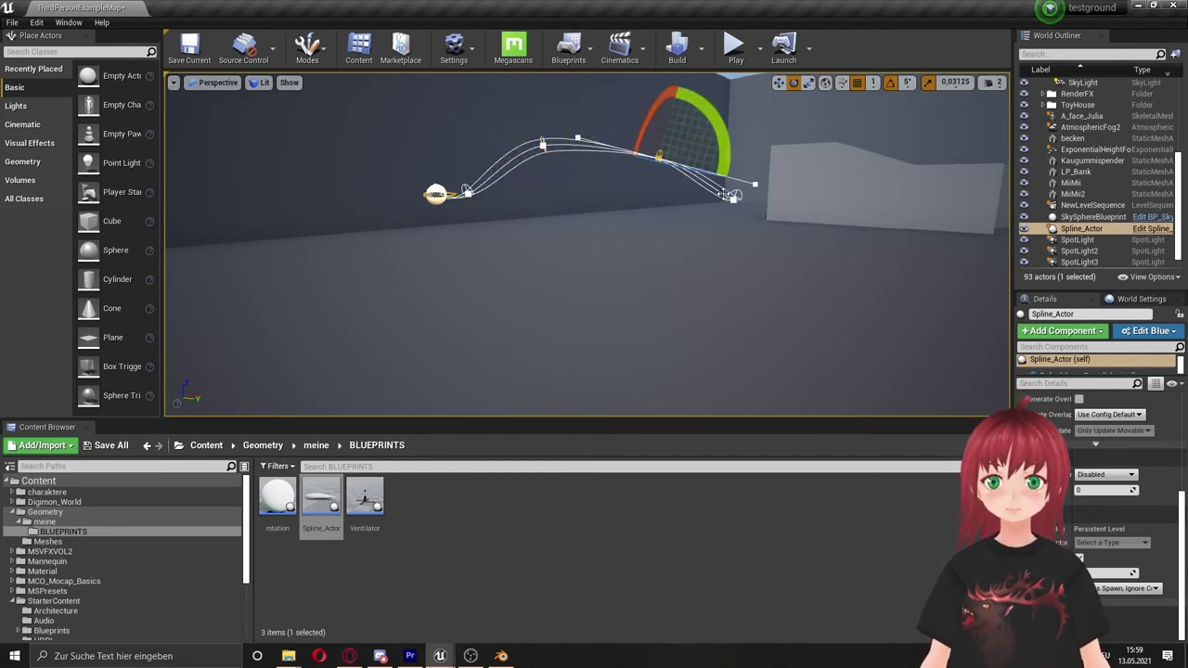
pyautogui.click(733, 193)
pyautogui.moveTo(741, 200); pyautogui.dragTo(752, 176, button='right')
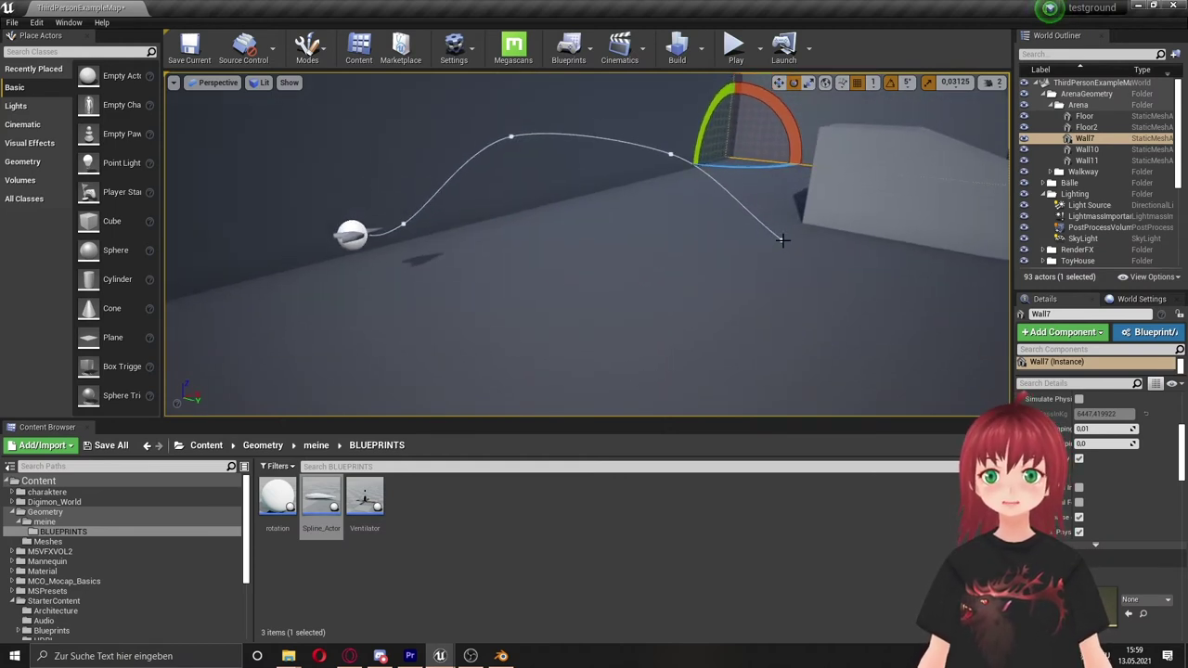
# Rotate the spline's end point by 30 degrees, then test-play the level
pyautogui.click(782, 238)
pyautogui.click(779, 239)
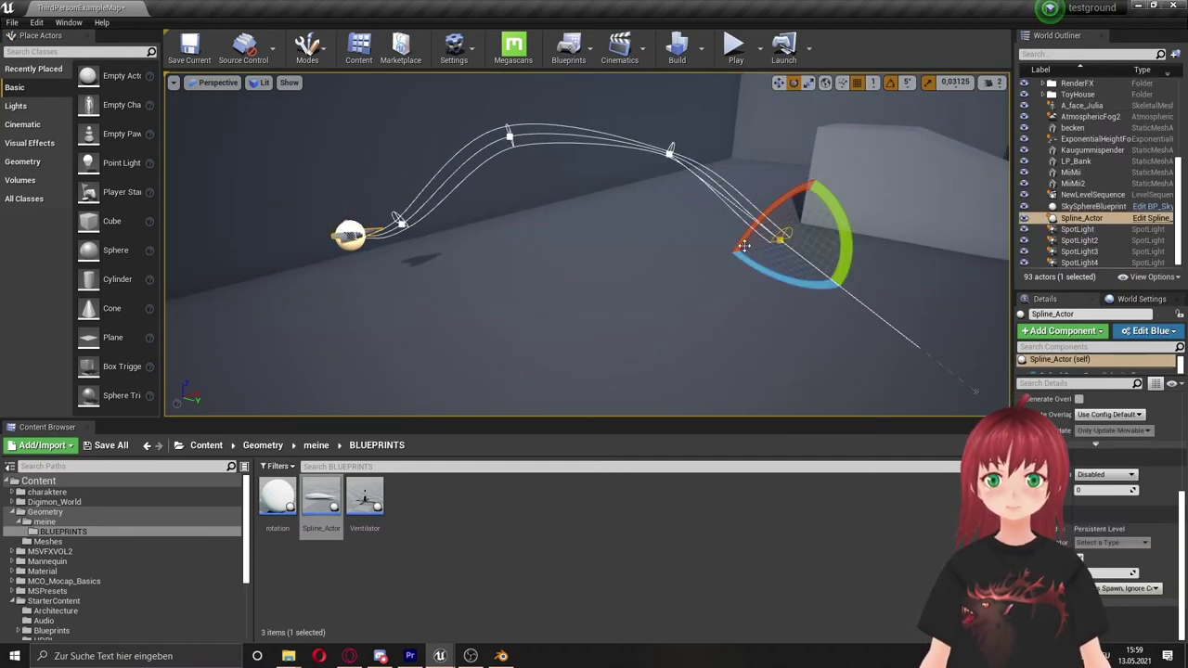
pyautogui.moveTo(745, 239); pyautogui.dragTo(770, 209)
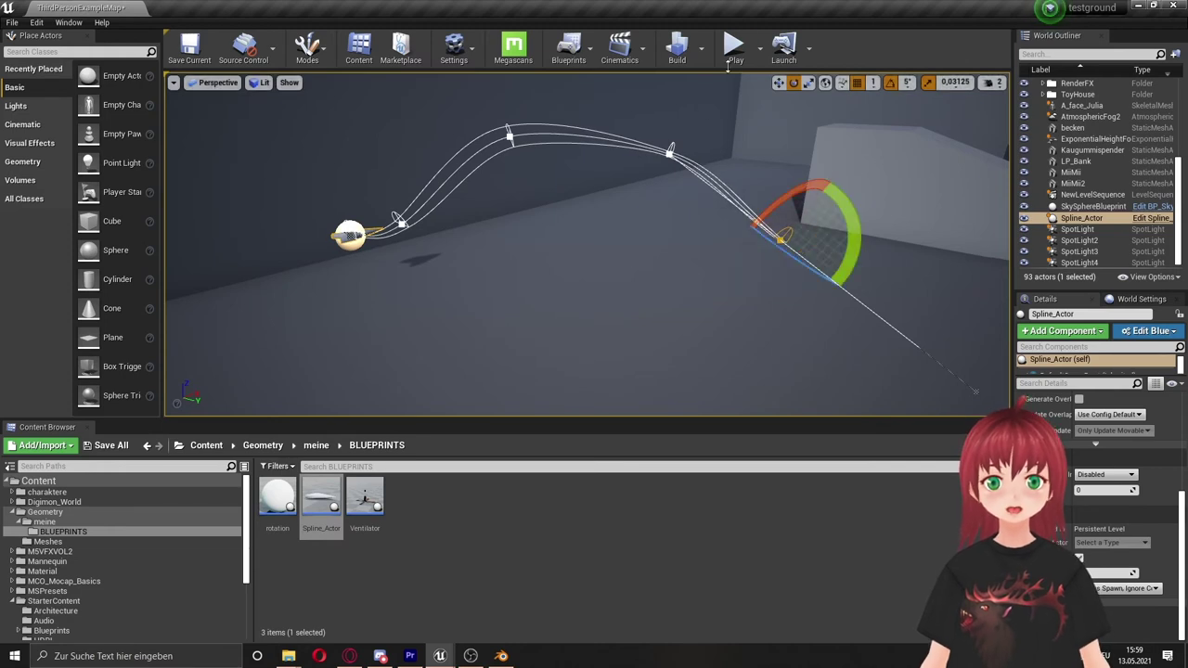
pyautogui.click(735, 48)
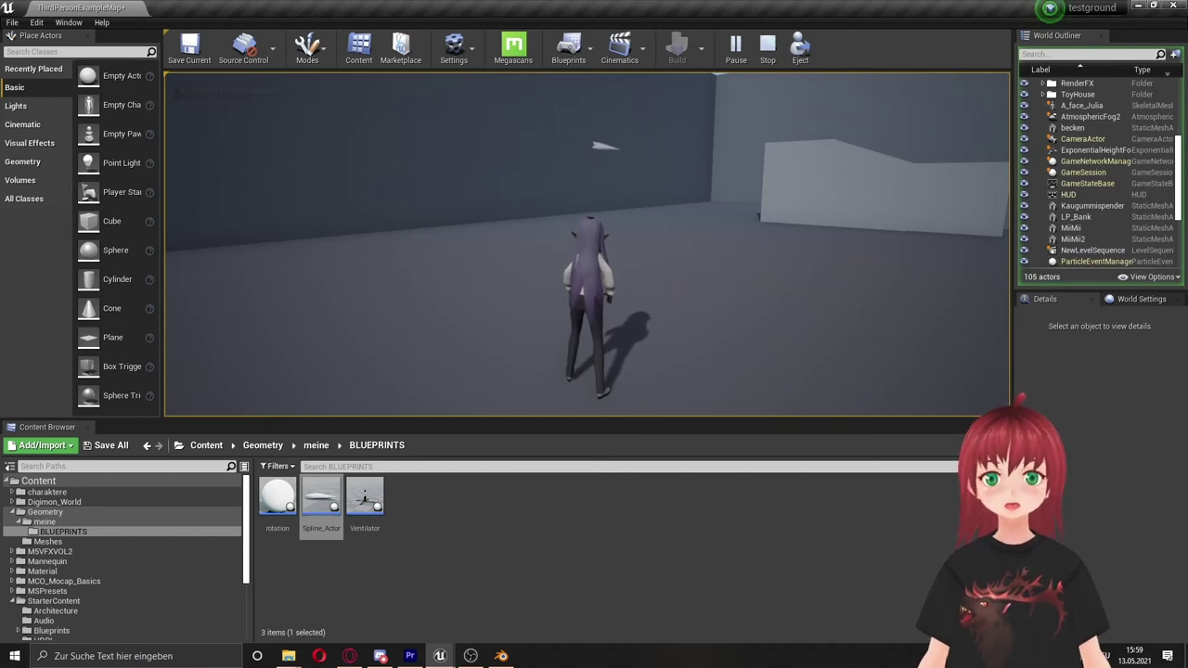
pyautogui.hotkey('alt', 'Tab')
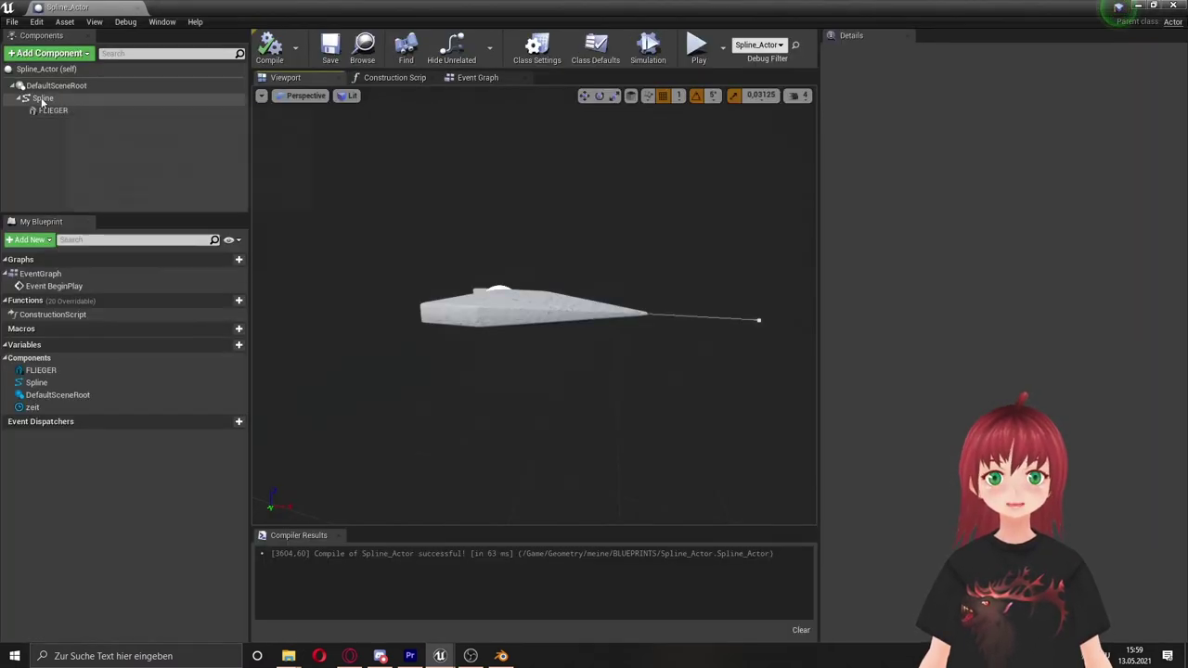
# Enable Closed Loop on the Spline component, compile, and minimize the blueprint editor
pyautogui.click(43, 97)
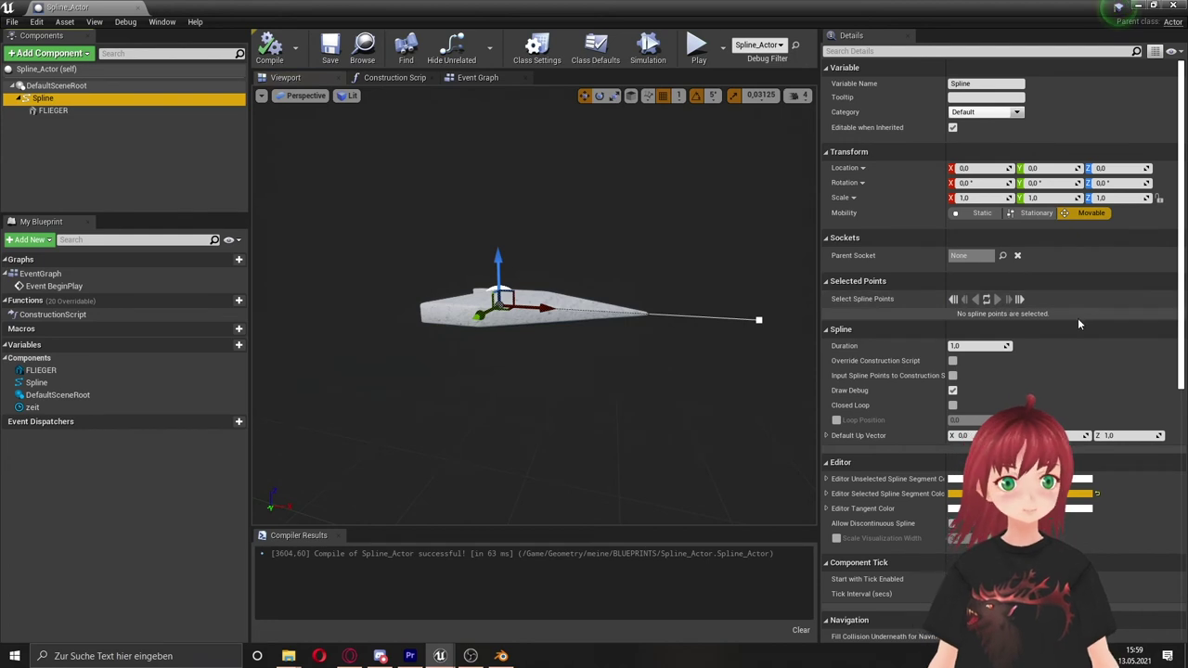
pyautogui.click(953, 407)
pyautogui.click(269, 47)
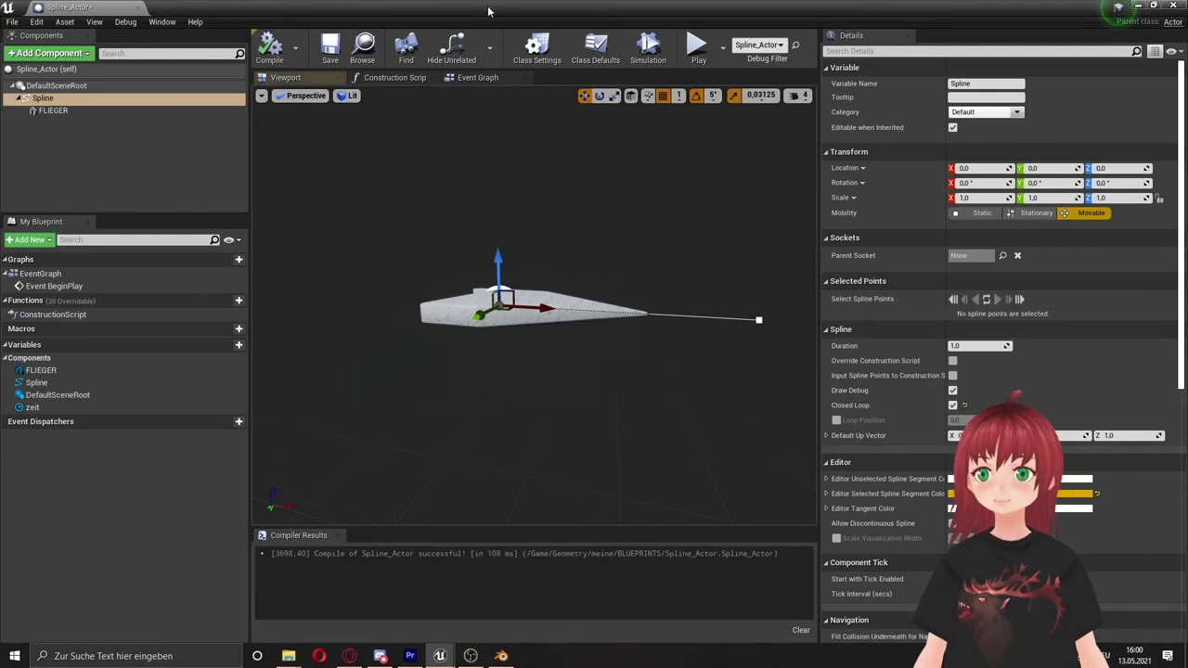
pyautogui.moveTo(1141, 8); pyautogui.dragTo(977, 85)
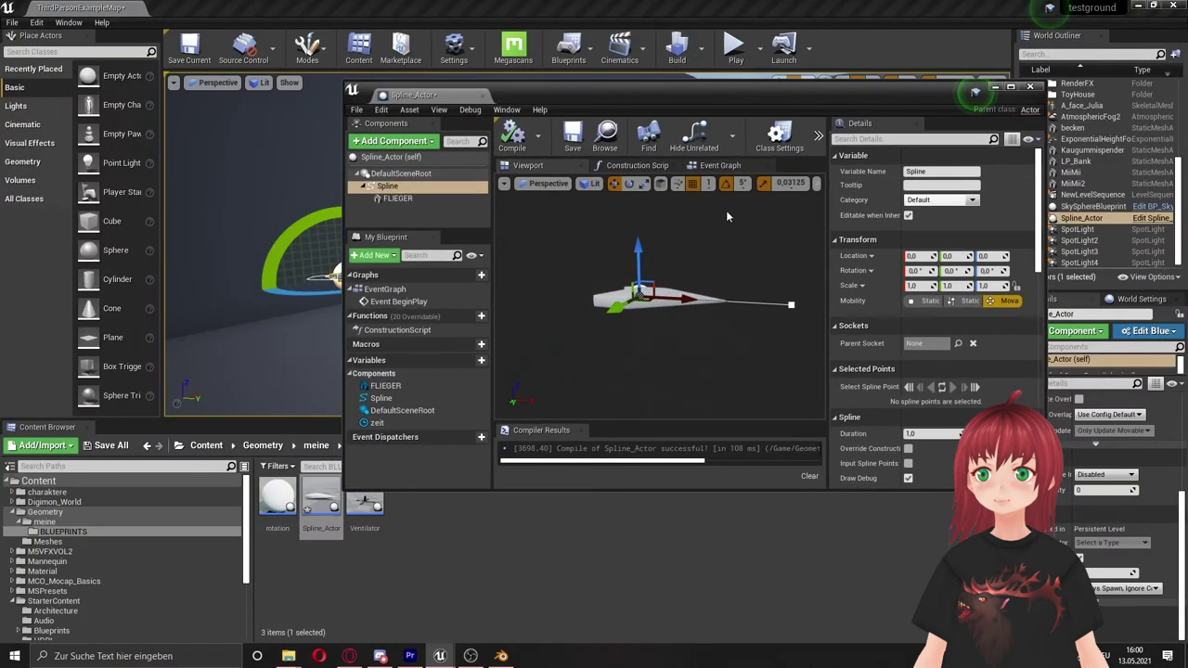
pyautogui.click(994, 86)
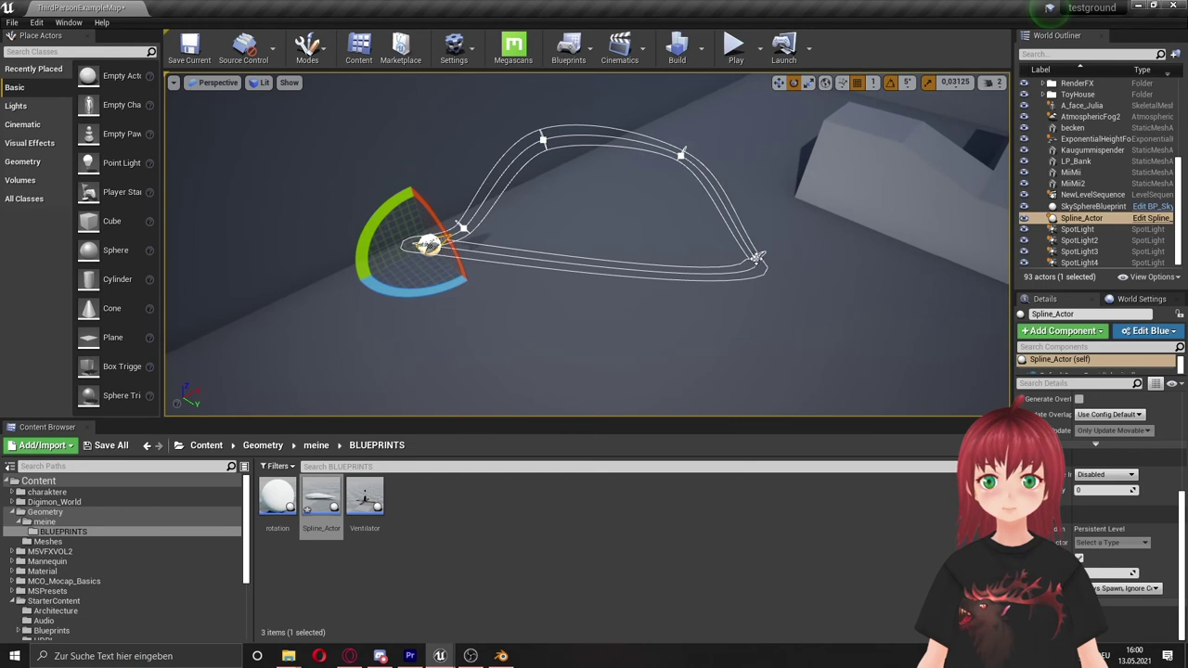
# Move the end spline point down and rotate it to widen the loop
pyautogui.click(760, 263)
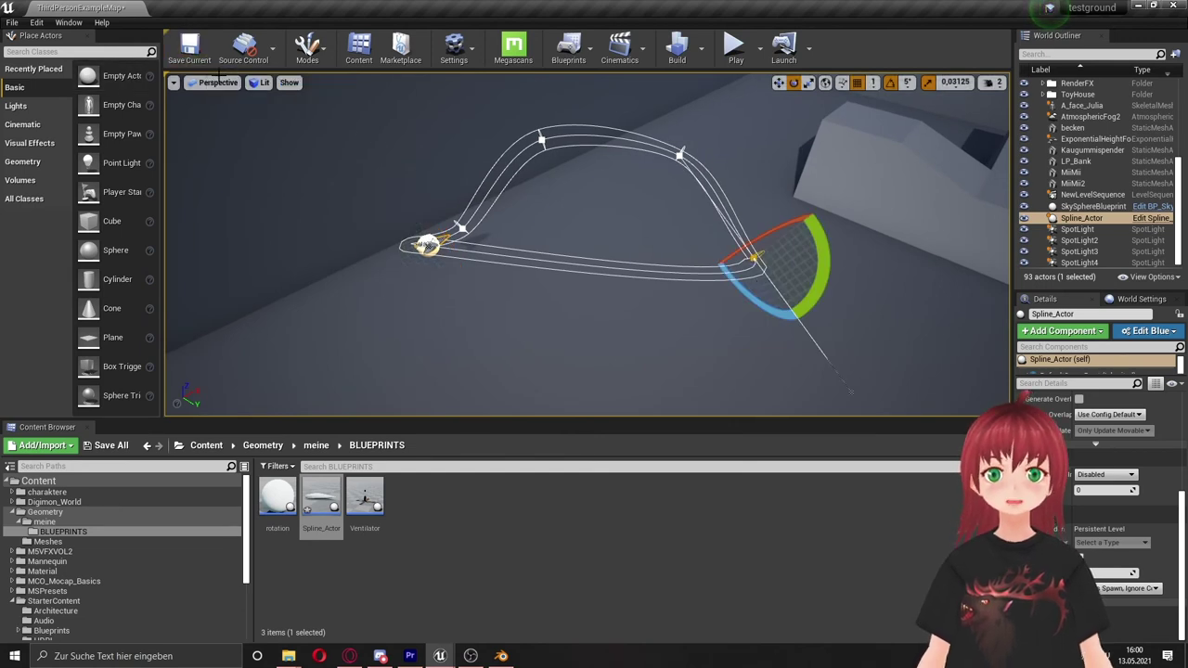
pyautogui.press('w')
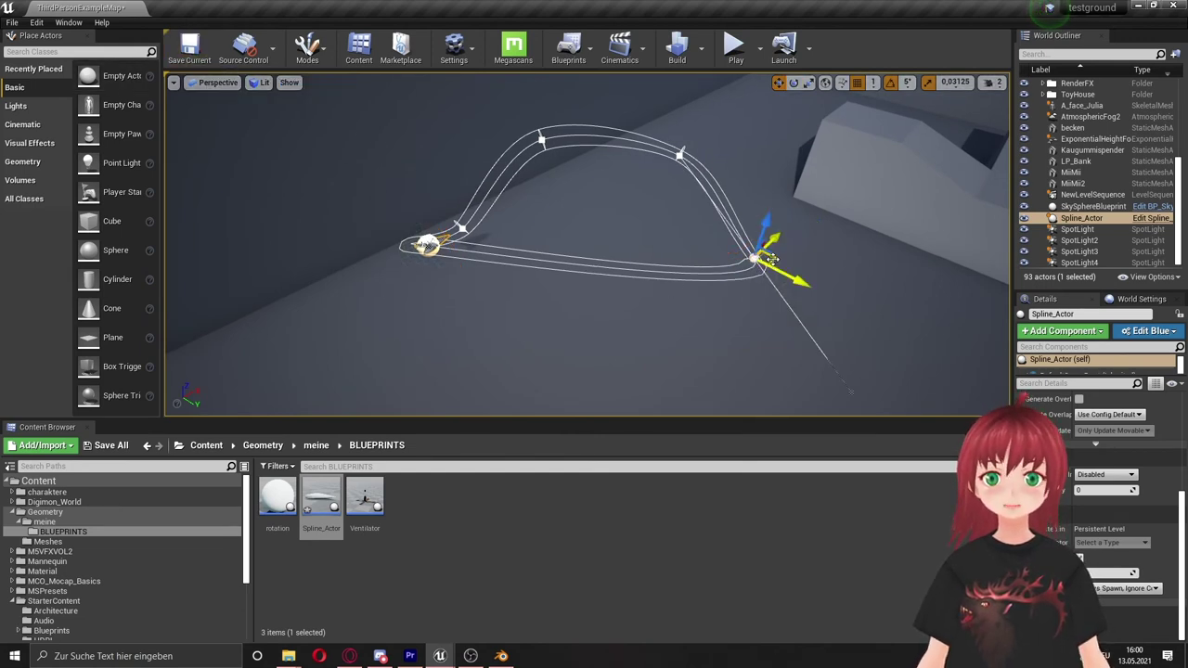
pyautogui.moveTo(770, 252)
pyautogui.mouseDown()
pyautogui.moveTo(647, 357)
pyautogui.moveTo(636, 283)
pyautogui.mouseUp()
pyautogui.press('e')
pyautogui.moveTo(641, 329); pyautogui.dragTo(639, 365)
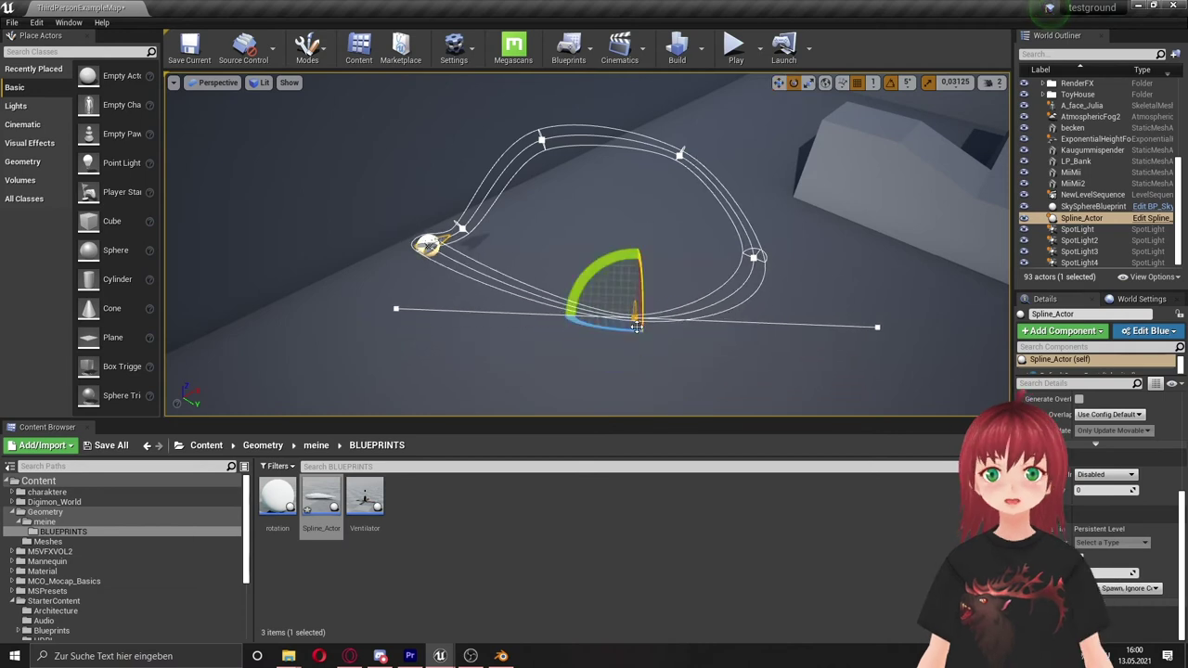
pyautogui.press('w')
# Play the level to watch FLIEGER fly the reshaped closed loop
pyautogui.hotkey('ctrl', 'e')
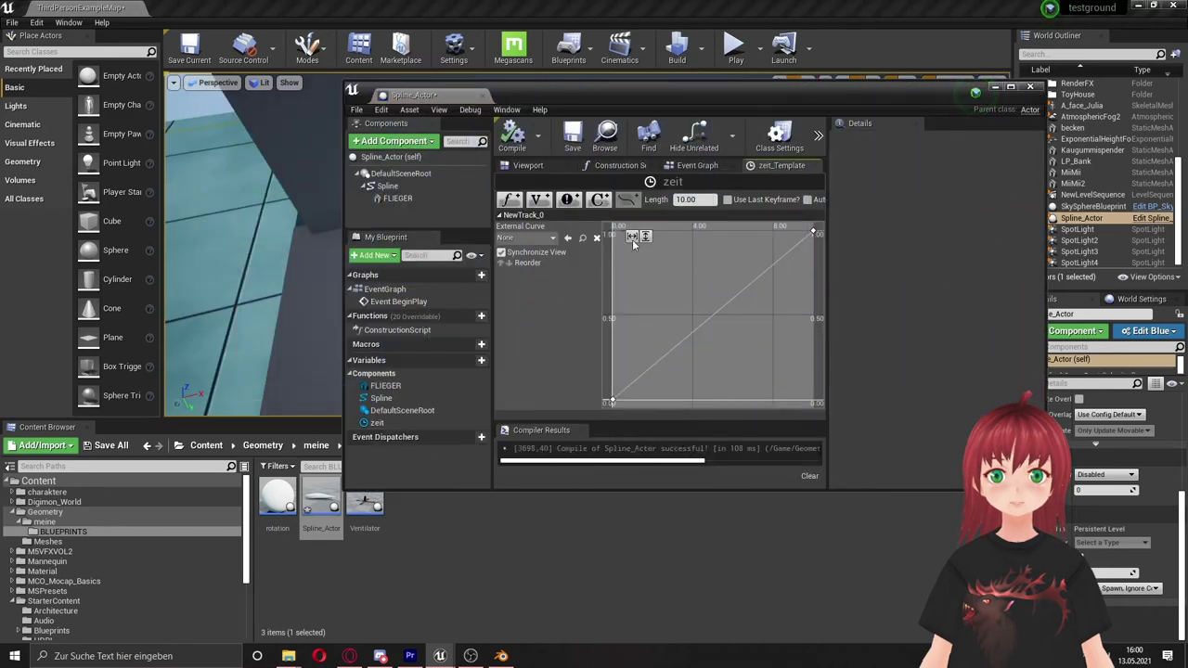
pyautogui.click(1011, 87)
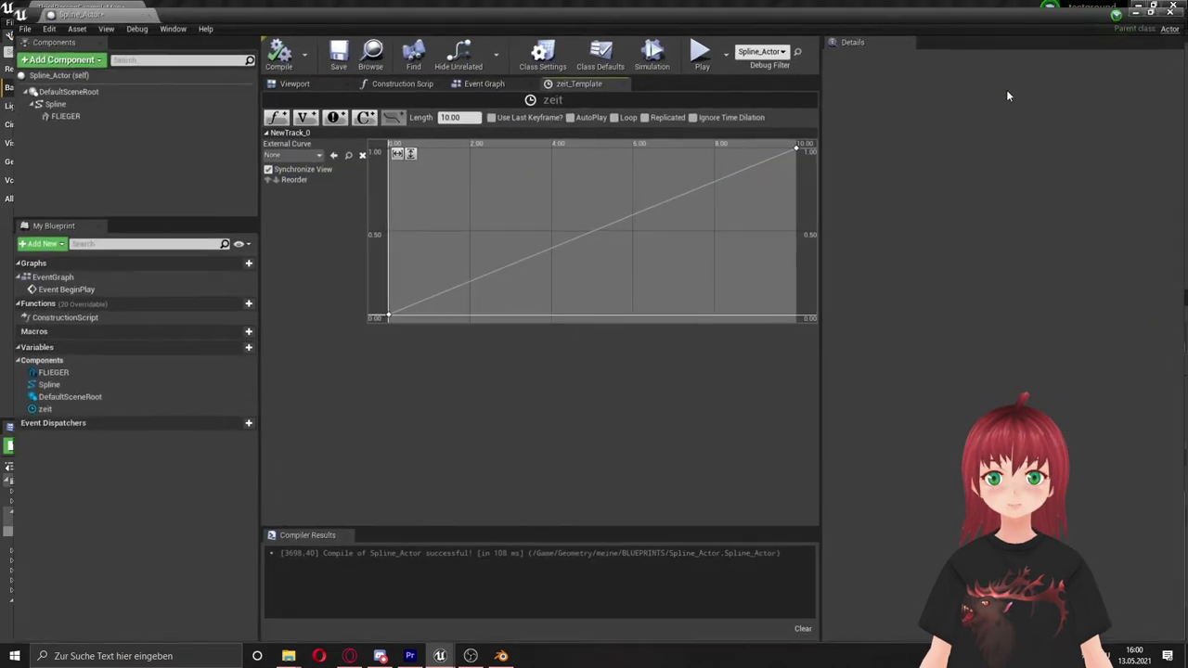
pyautogui.click(1137, 6)
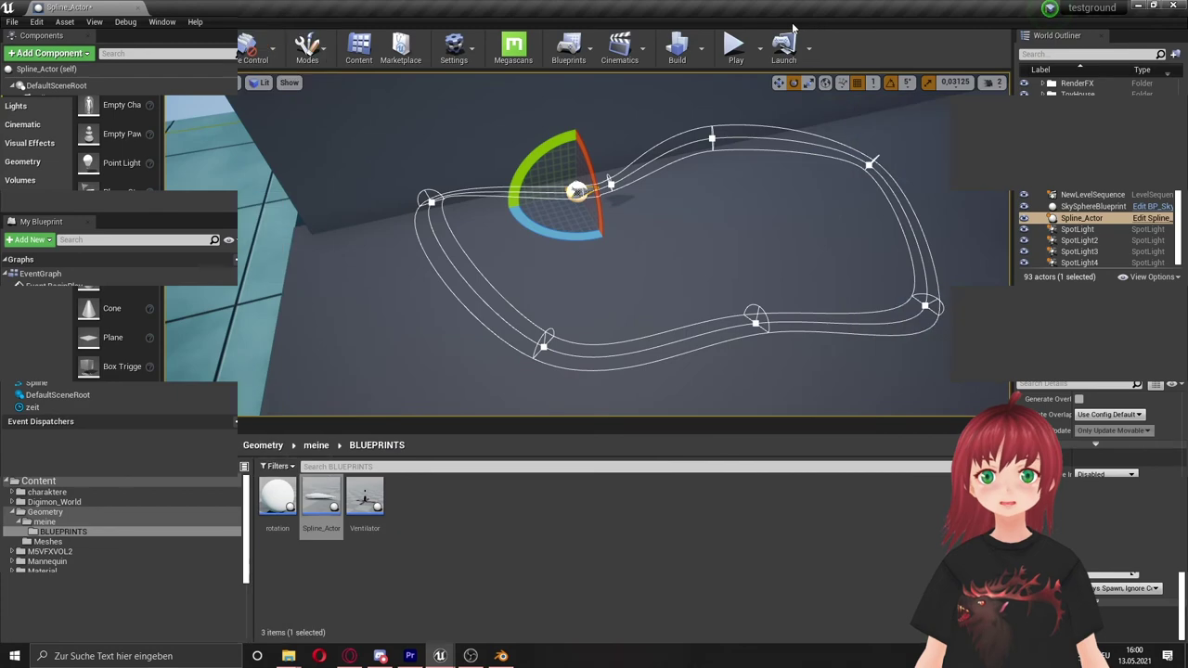
pyautogui.click(735, 45)
pyautogui.click(664, 117)
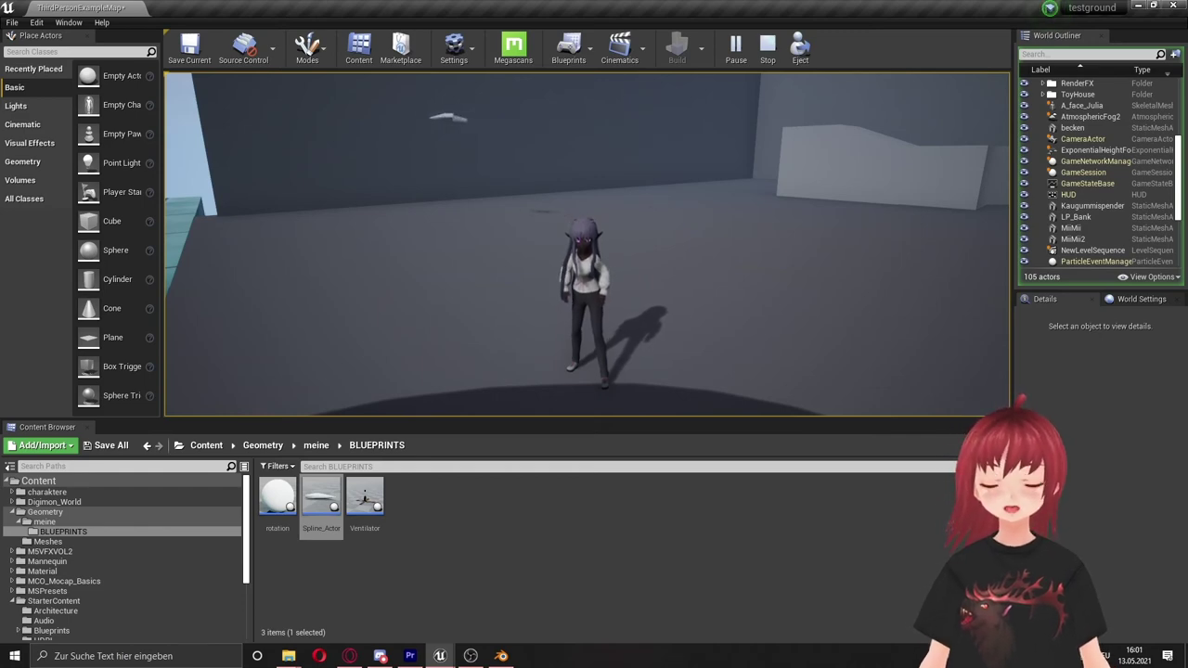
# Stop the session, replay the level with Alt+P, and stop it again
pyautogui.press('Escape')
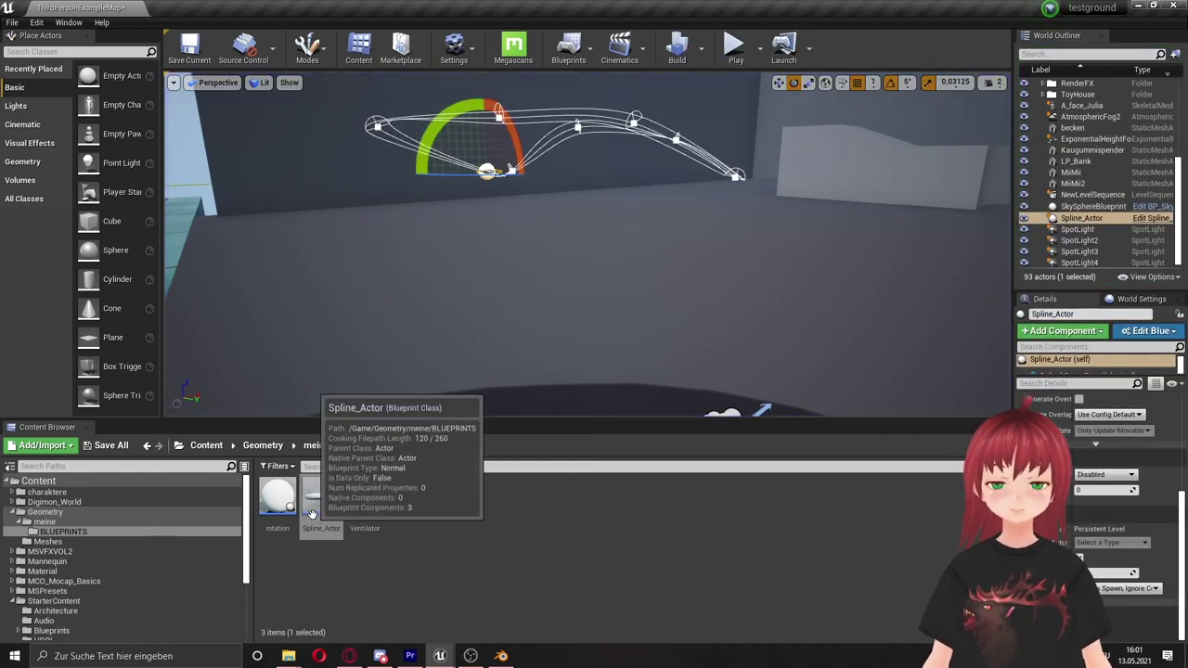
pyautogui.hotkey('alt', 'p')
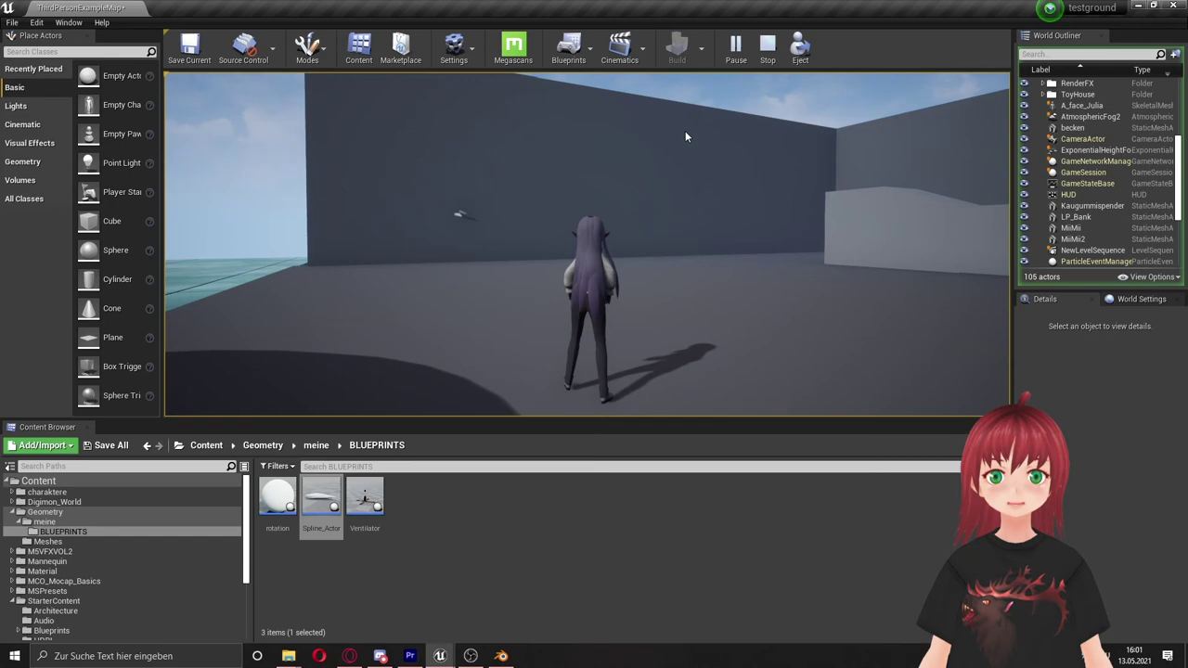
pyautogui.press('Escape')
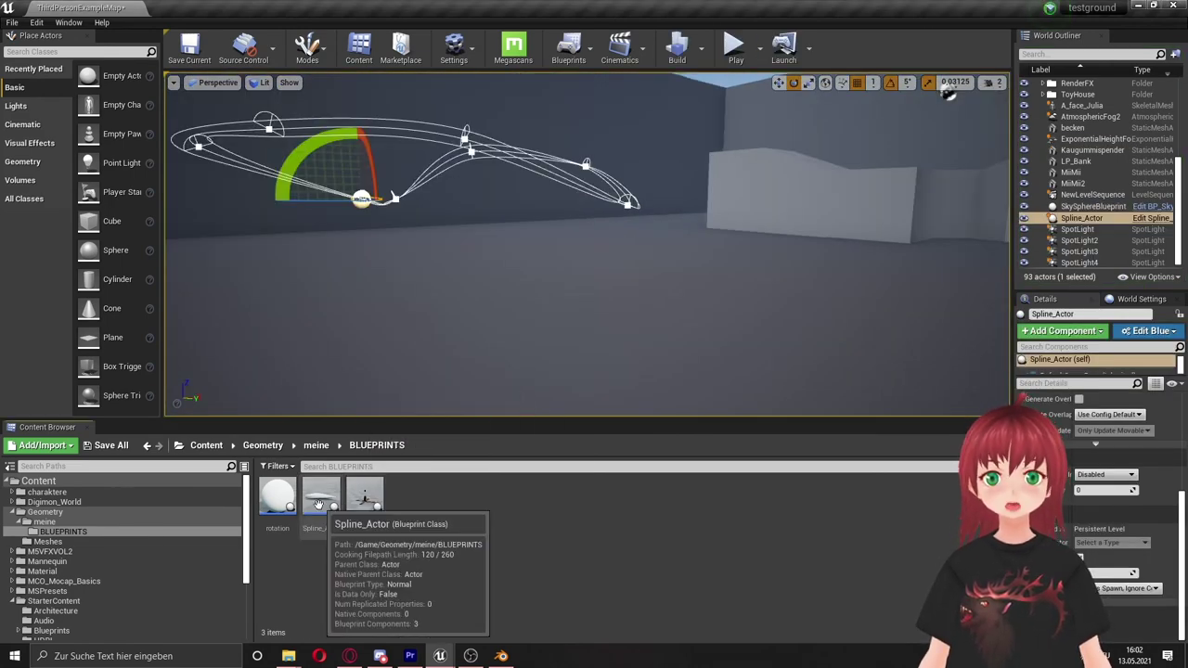
# Duplicate Spline_Actor as Spline_Actor1 and add a Skeletal Mesh component to it
pyautogui.rightClick(321, 501)
pyautogui.click(360, 254)
pyautogui.write('skeletal')
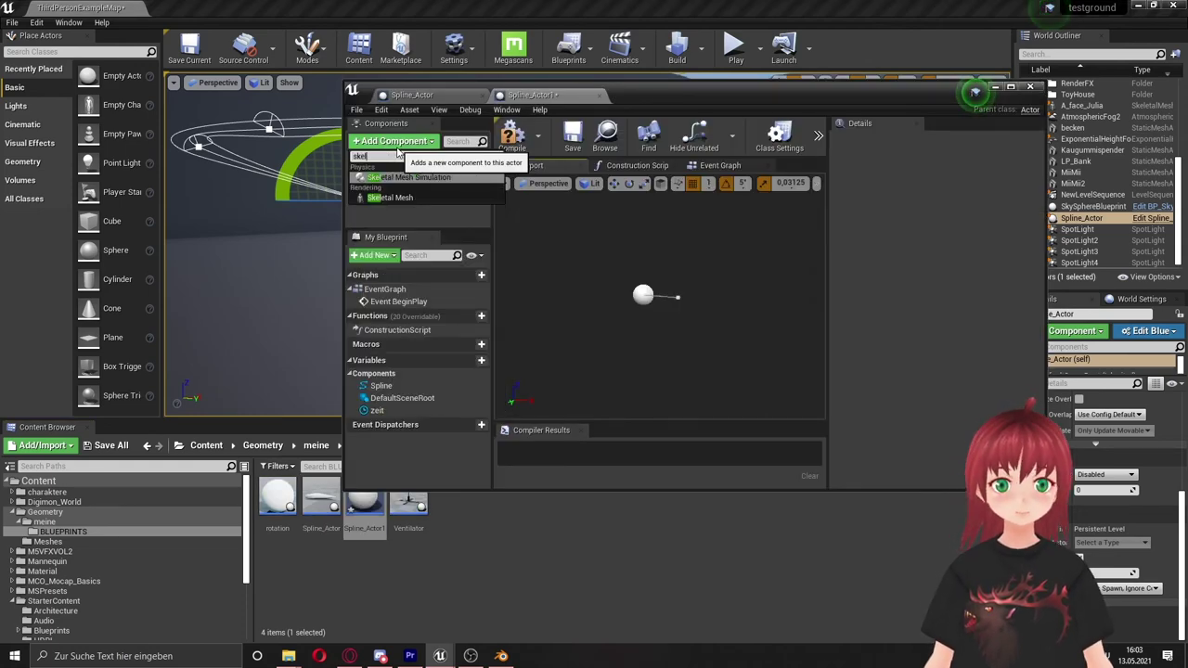
pyautogui.click(399, 198)
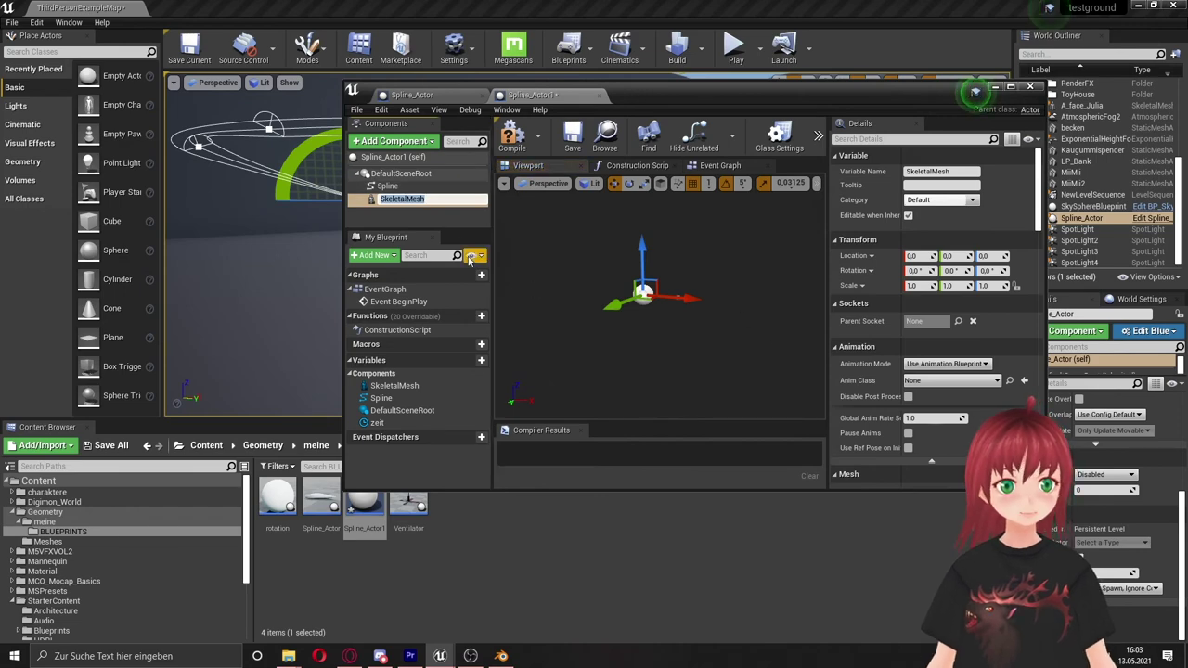
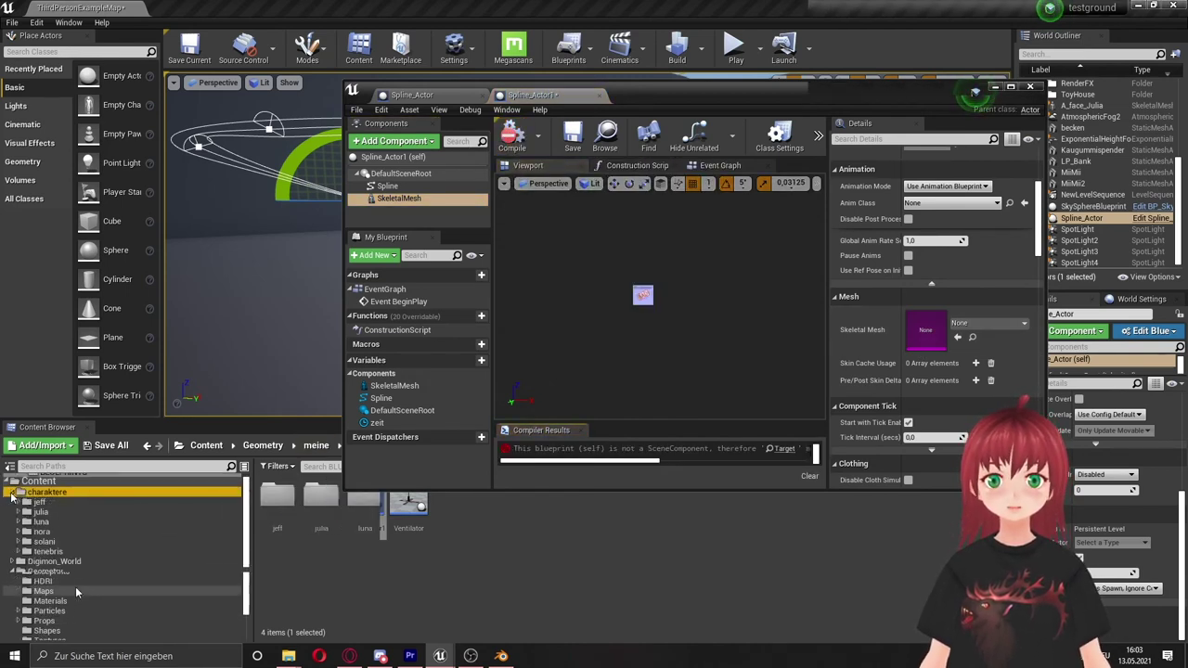
# Assign SK_Jeff_The_Killer from the jeff folder as the SkeletalMesh component's mesh and compile
pyautogui.click(77, 503)
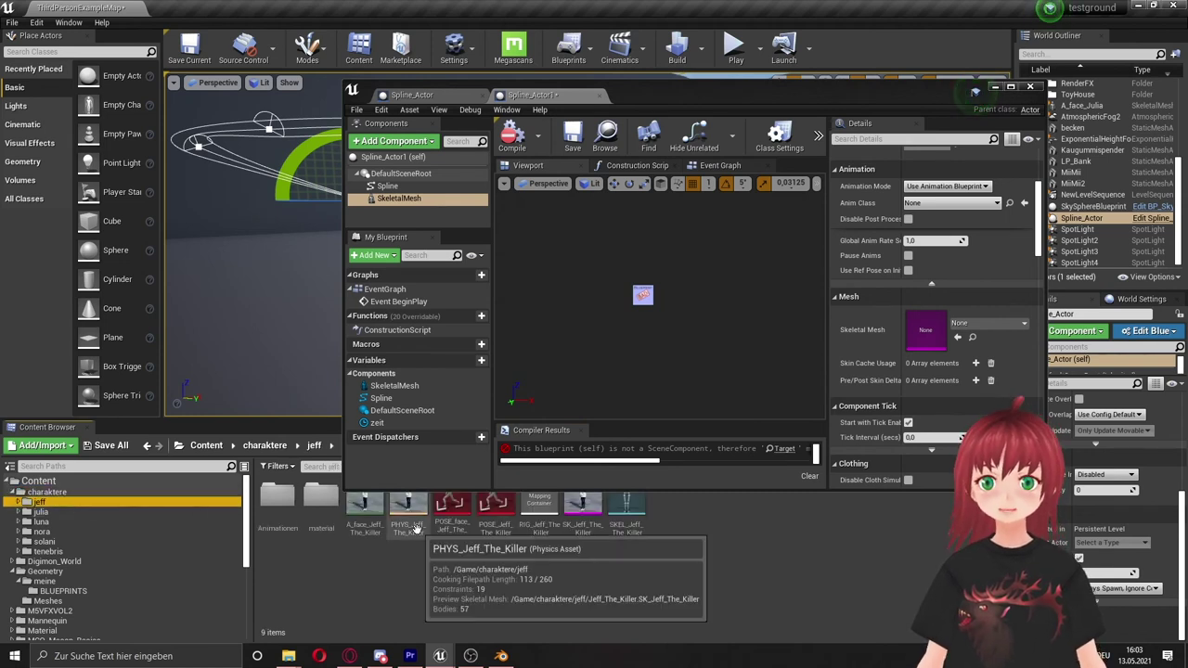
pyautogui.click(582, 511)
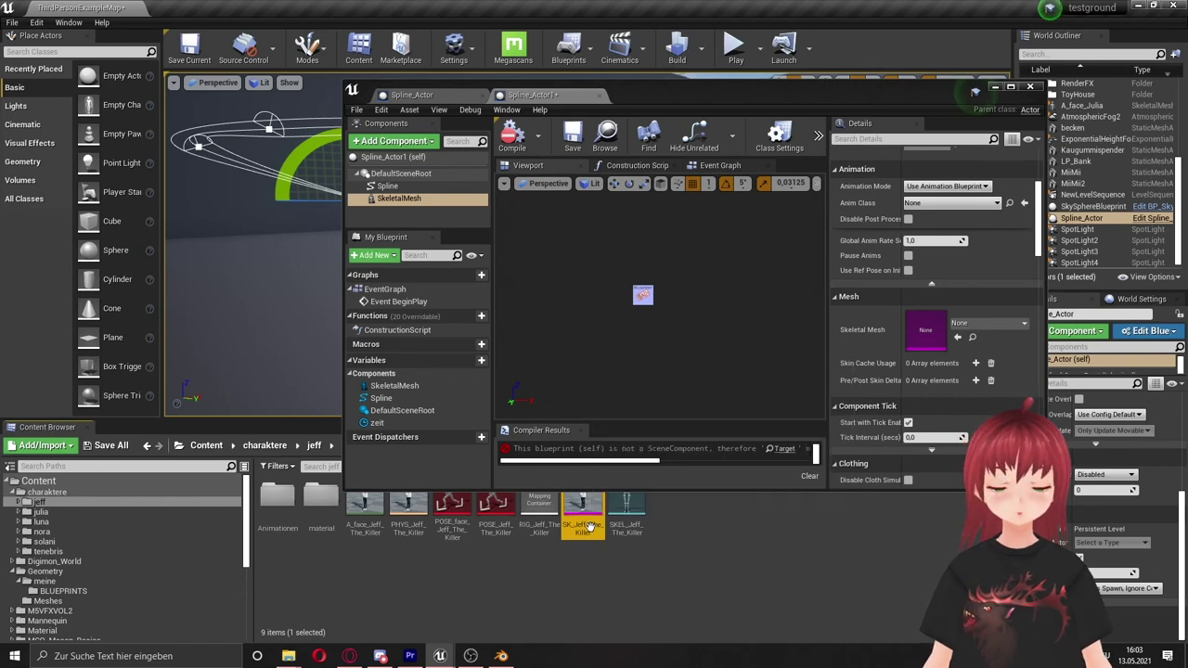
pyautogui.moveTo(583, 510); pyautogui.dragTo(926, 330)
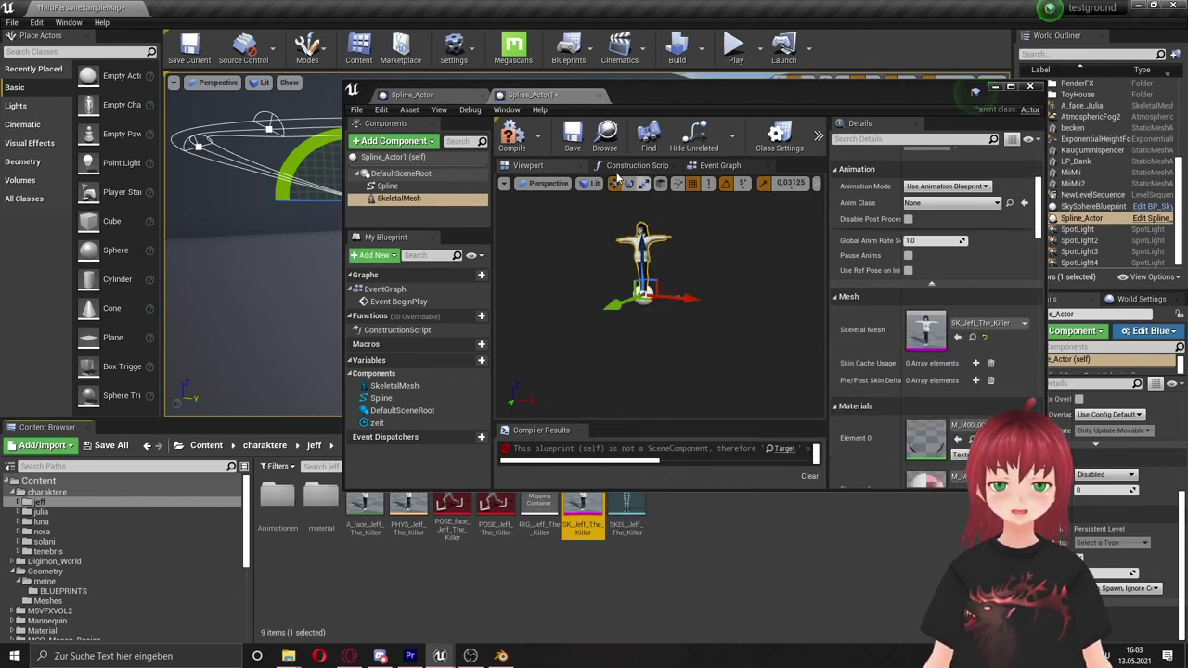
pyautogui.click(511, 140)
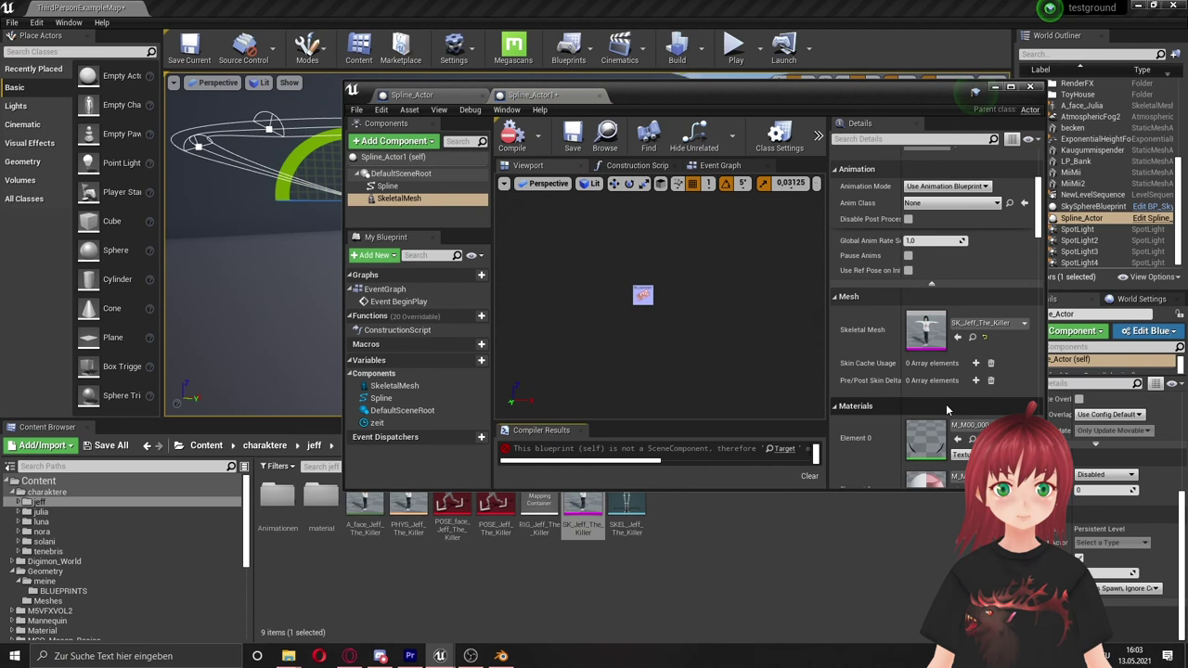
pyautogui.scroll(-1, 929, 401)
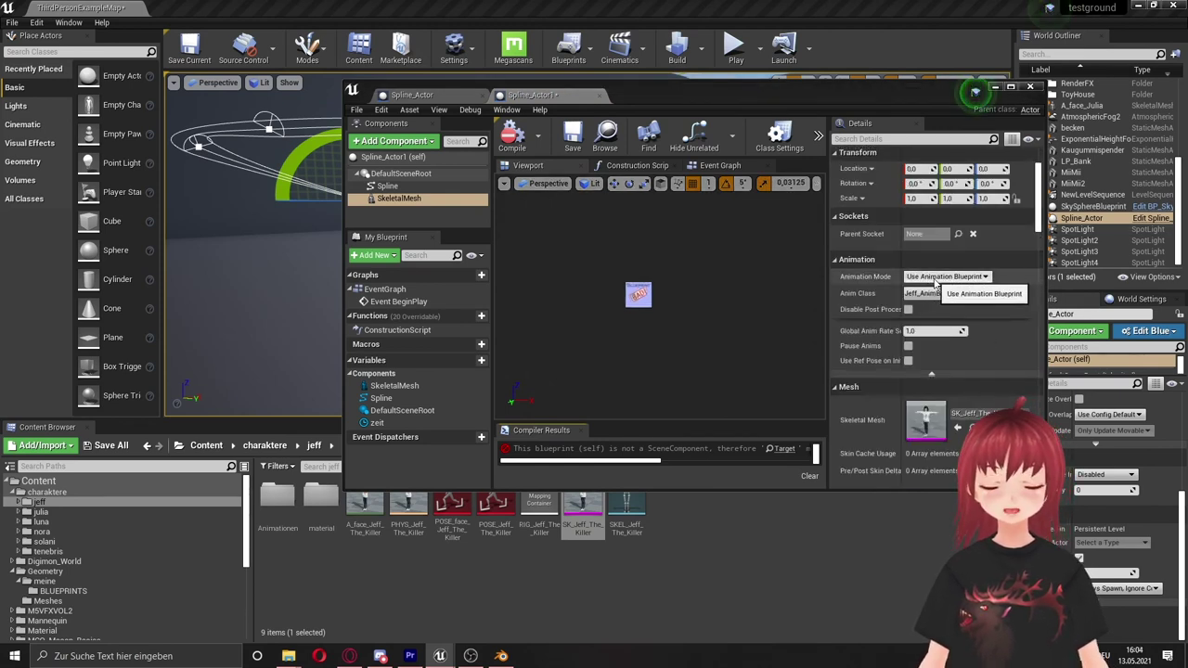
# Set Animation Mode to Use Animation Asset playing ThirdPersonWalk1, save, and show the Event Graph
pyautogui.click(946, 276)
pyautogui.click(961, 296)
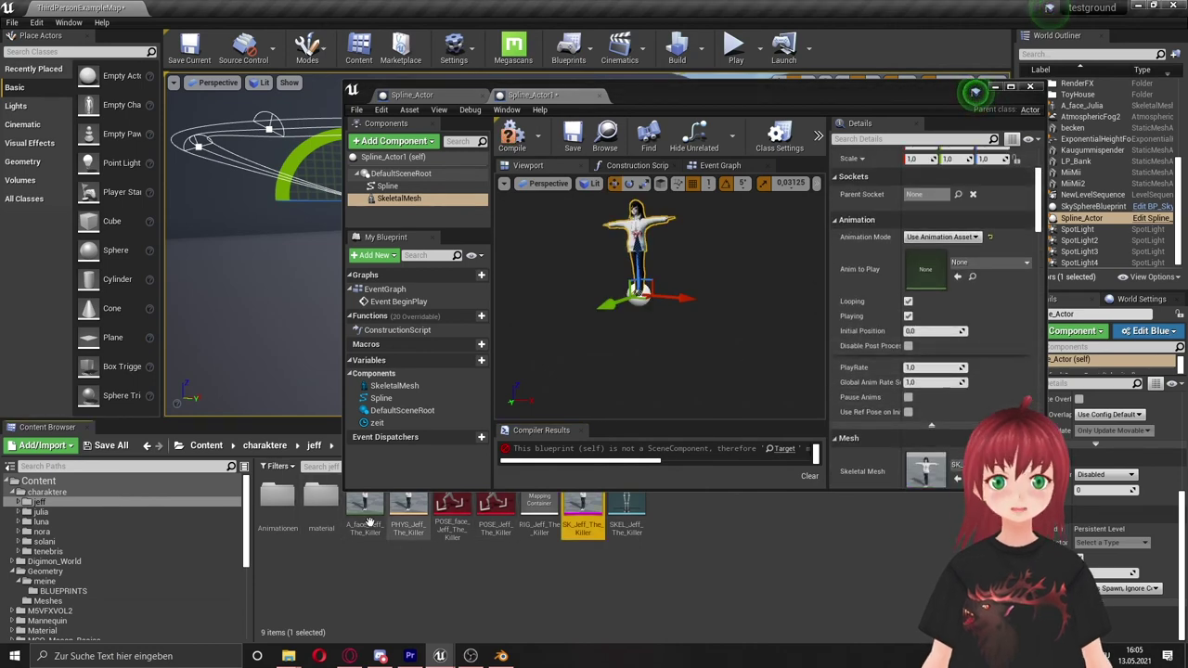
pyautogui.doubleClick(275, 509)
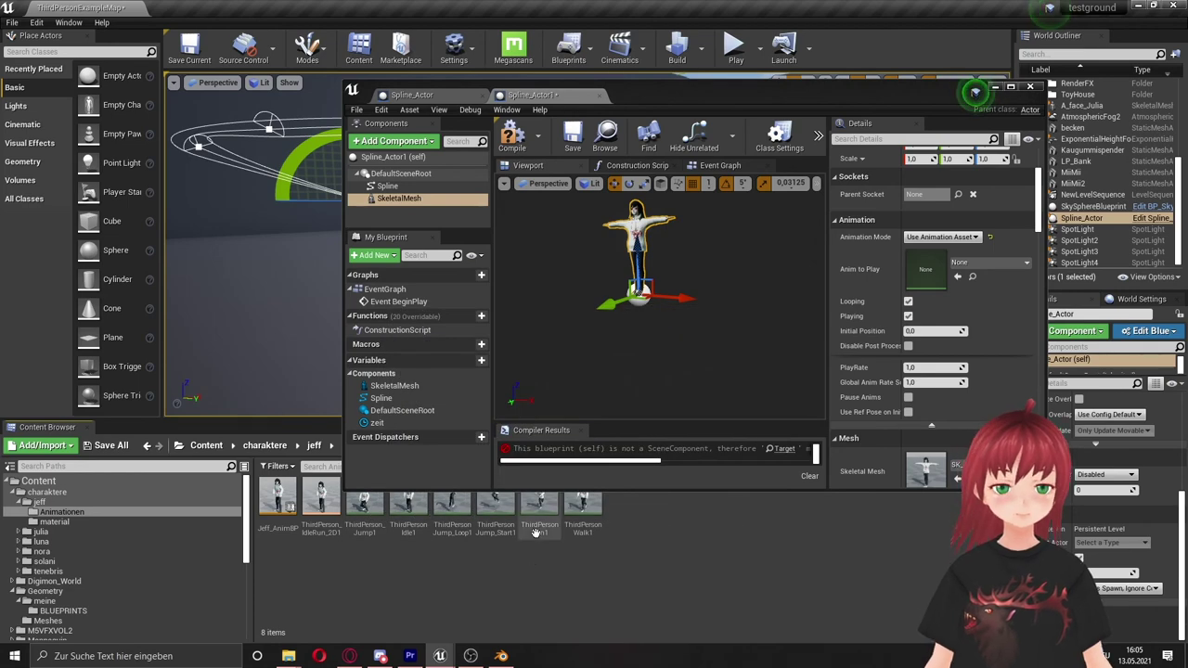
pyautogui.moveTo(598, 510); pyautogui.dragTo(925, 270)
pyautogui.click(512, 135)
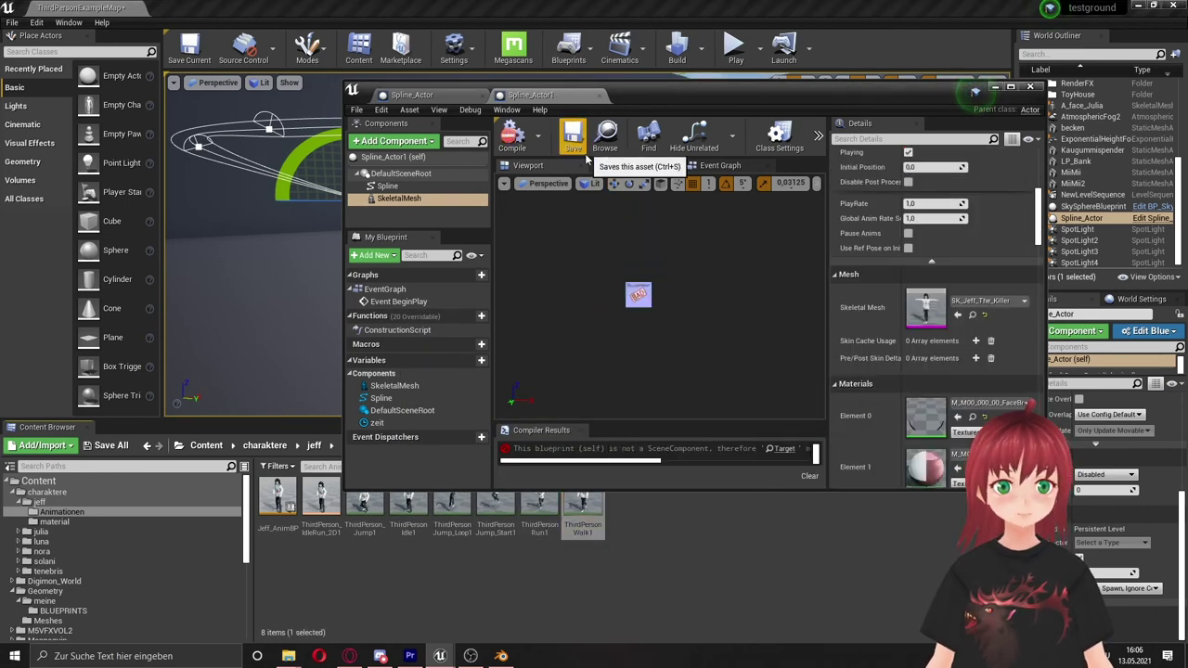
pyautogui.click(716, 167)
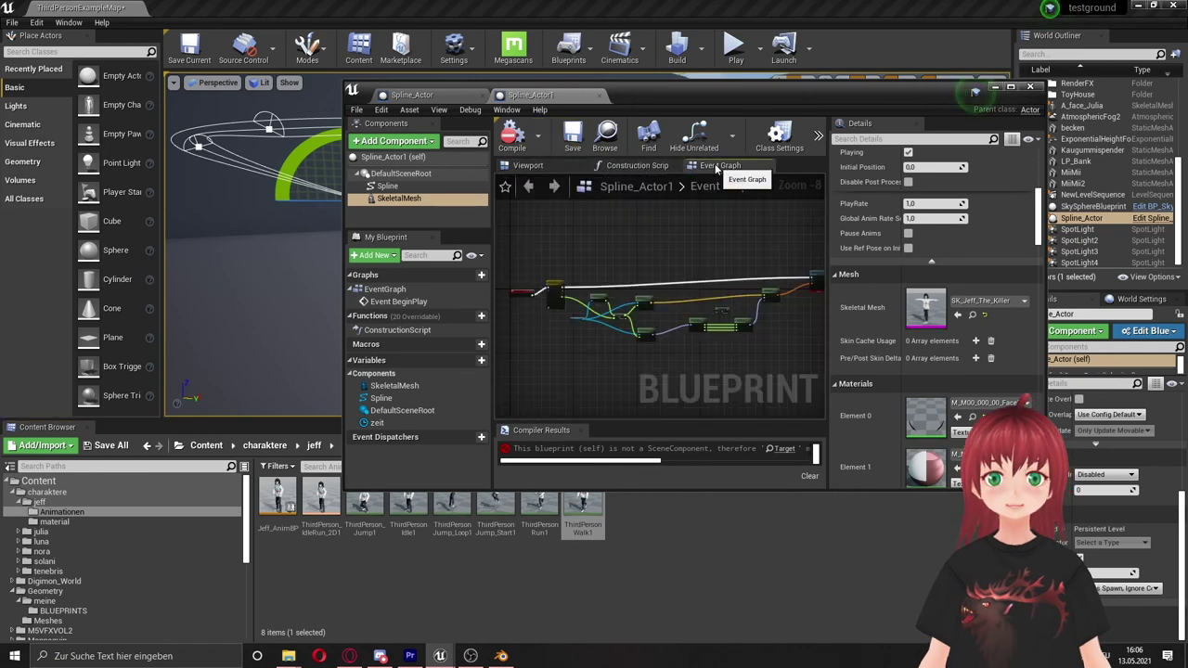
# Add a SkeletalMesh reference node wired to SetWorldTransform's Target, compile cleanly, and close the editor
pyautogui.scroll(2, 767, 249)
pyautogui.scroll(2, 690, 250)
pyautogui.scroll(2, 753, 260)
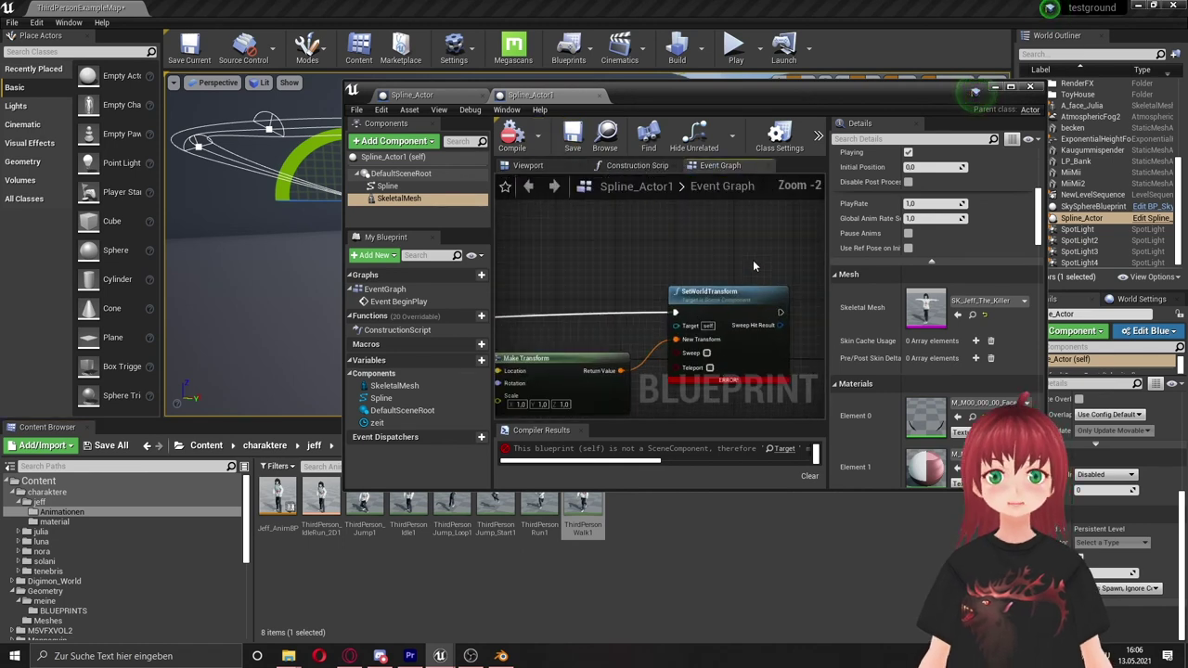
pyautogui.click(375, 158)
pyautogui.click(387, 199)
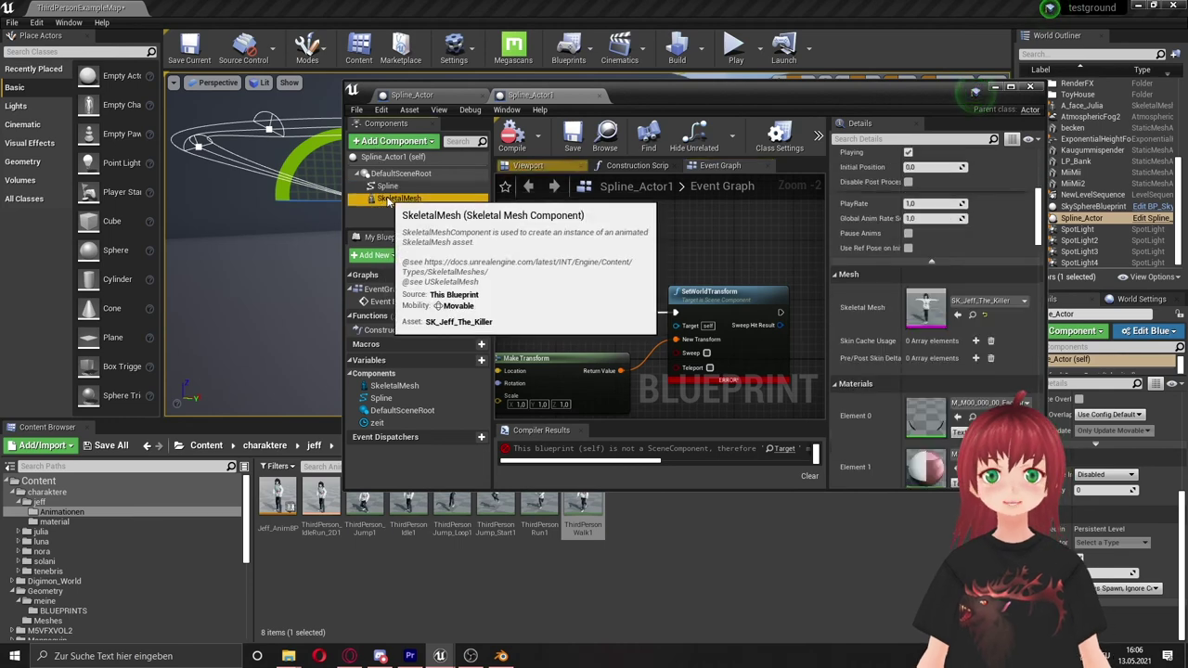
pyautogui.moveTo(388, 199); pyautogui.dragTo(557, 319)
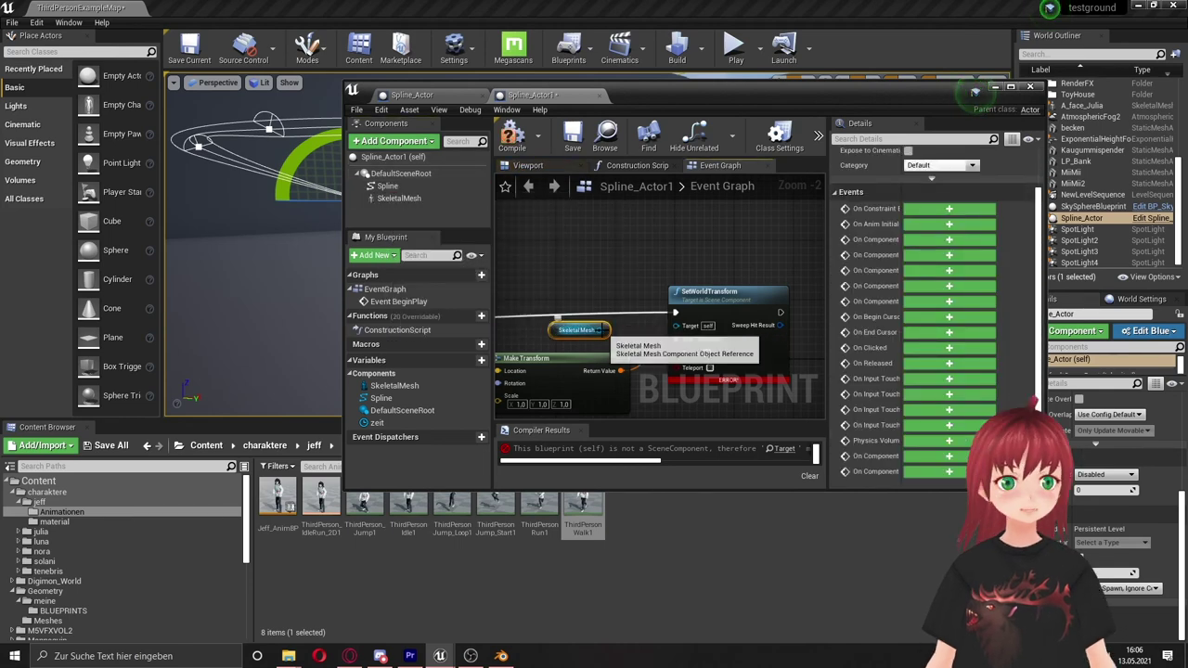
pyautogui.moveTo(612, 334); pyautogui.dragTo(677, 325)
pyautogui.click(510, 139)
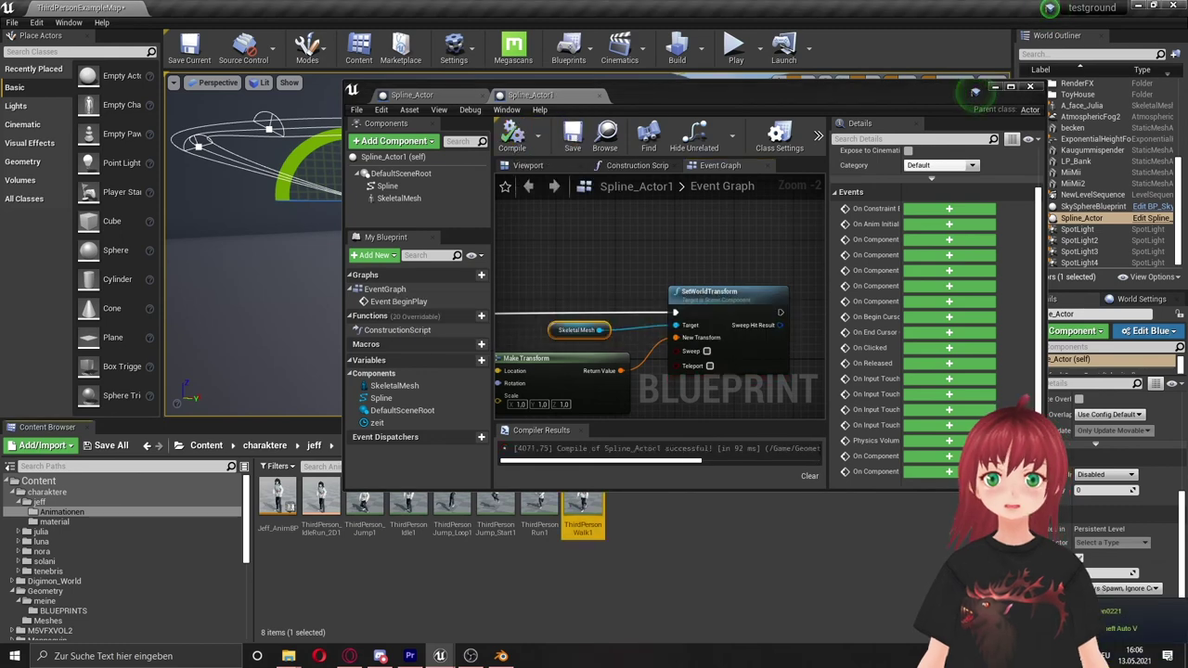
pyautogui.click(1029, 86)
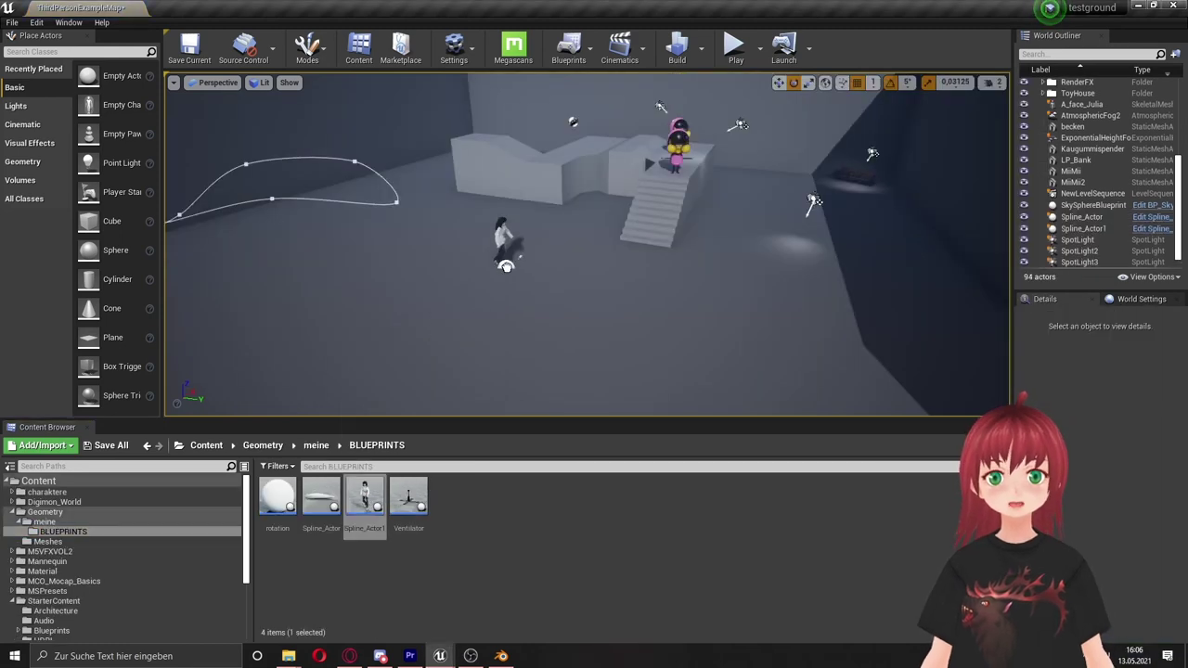
# Run a Play-mode test, watch the character walk the spline, then stop it with Esc
pyautogui.click(504, 283)
pyautogui.hotkey('alt', 'p')
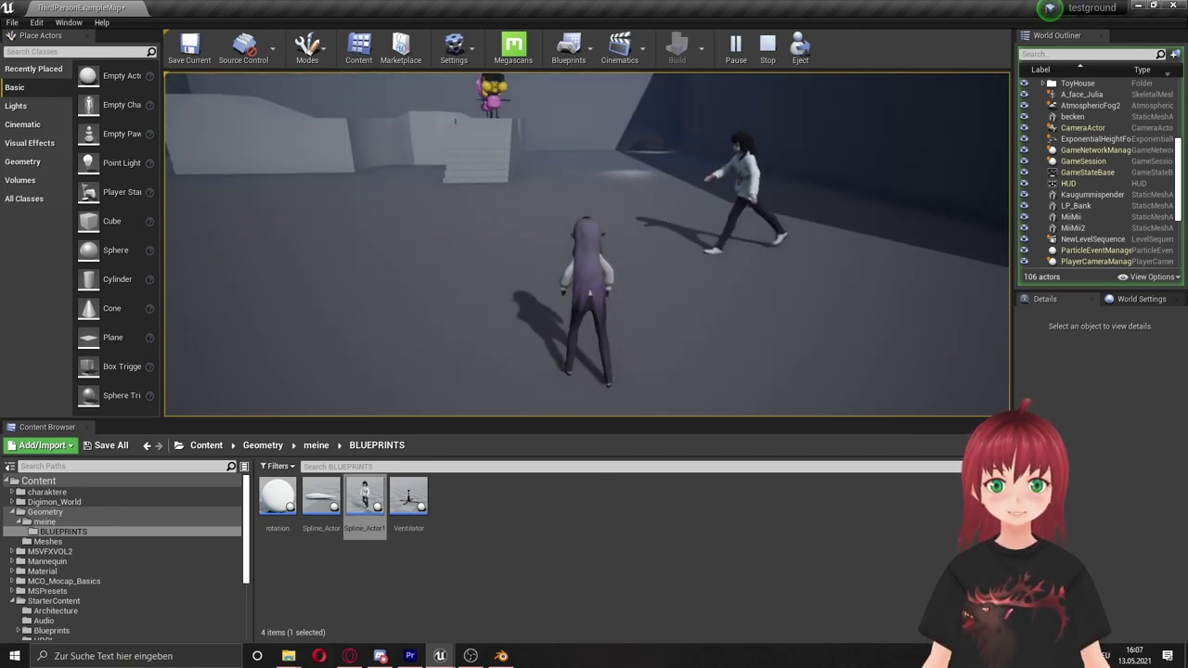
pyautogui.press('Escape')
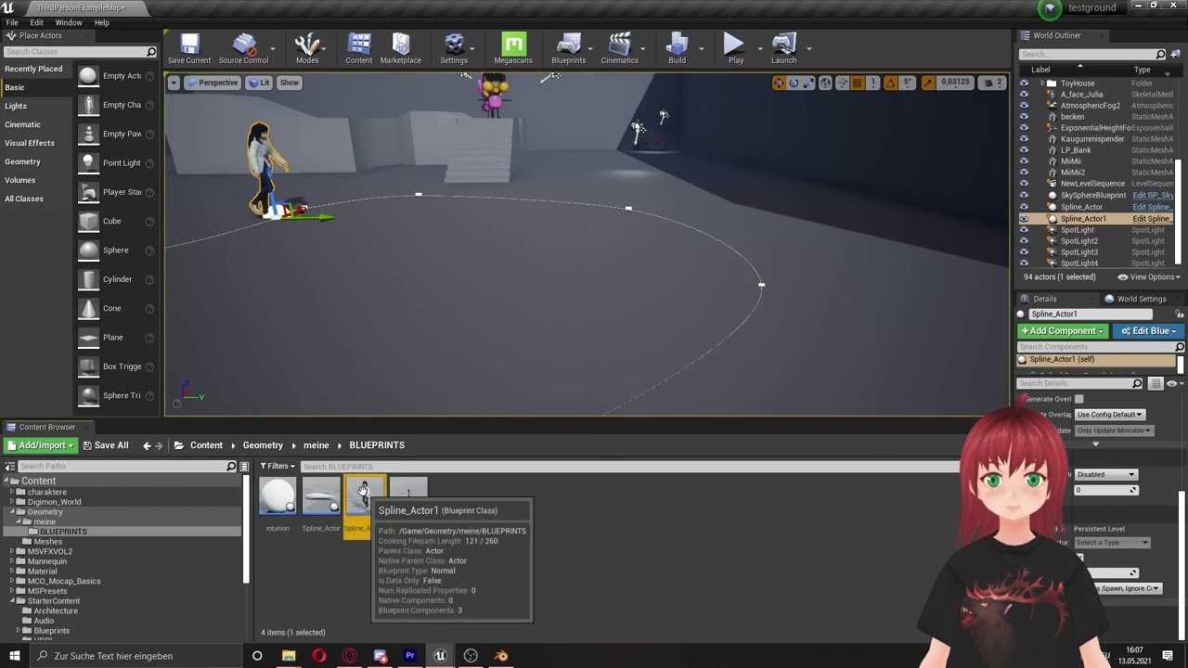
# Route Break Rotator X (Roll) through an Add node into Make Rotator X, then compile and save
pyautogui.doubleClick(365, 500)
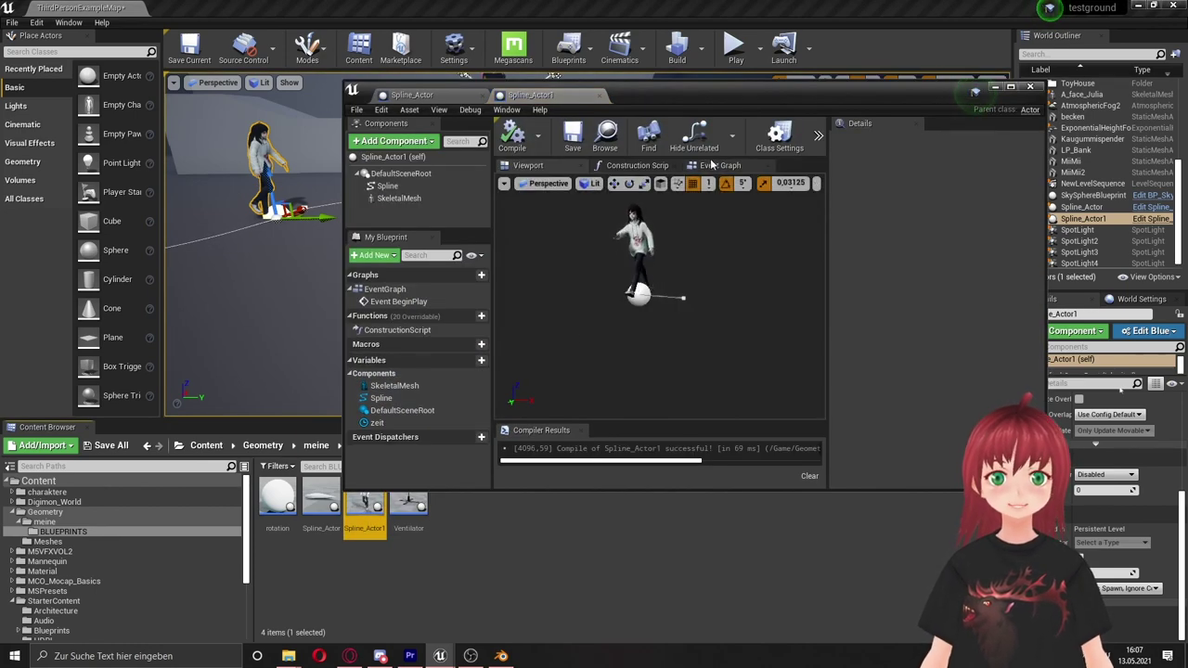
pyautogui.click(719, 165)
pyautogui.scroll(-4, 668, 273)
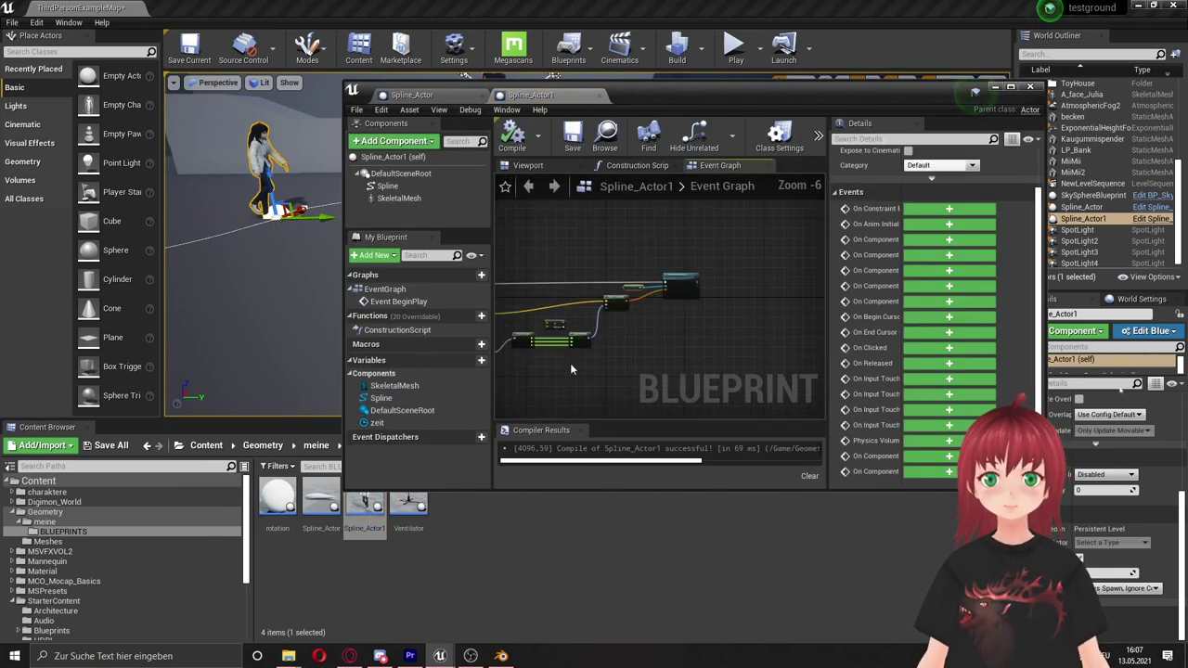
pyautogui.scroll(2, 571, 368)
pyautogui.scroll(2, 580, 343)
pyautogui.rightClick(568, 326)
pyautogui.click(608, 351)
pyautogui.moveTo(567, 326); pyautogui.dragTo(596, 279)
pyautogui.moveTo(670, 326); pyautogui.dragTo(648, 279)
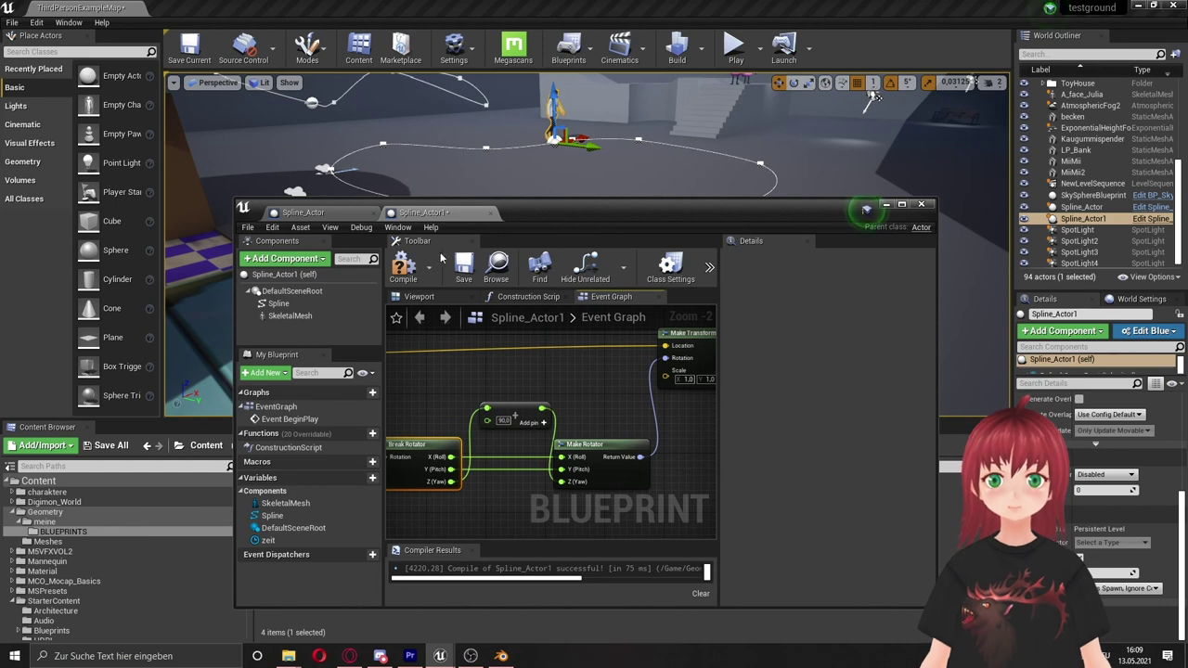
pyautogui.click(402, 263)
pyautogui.click(464, 267)
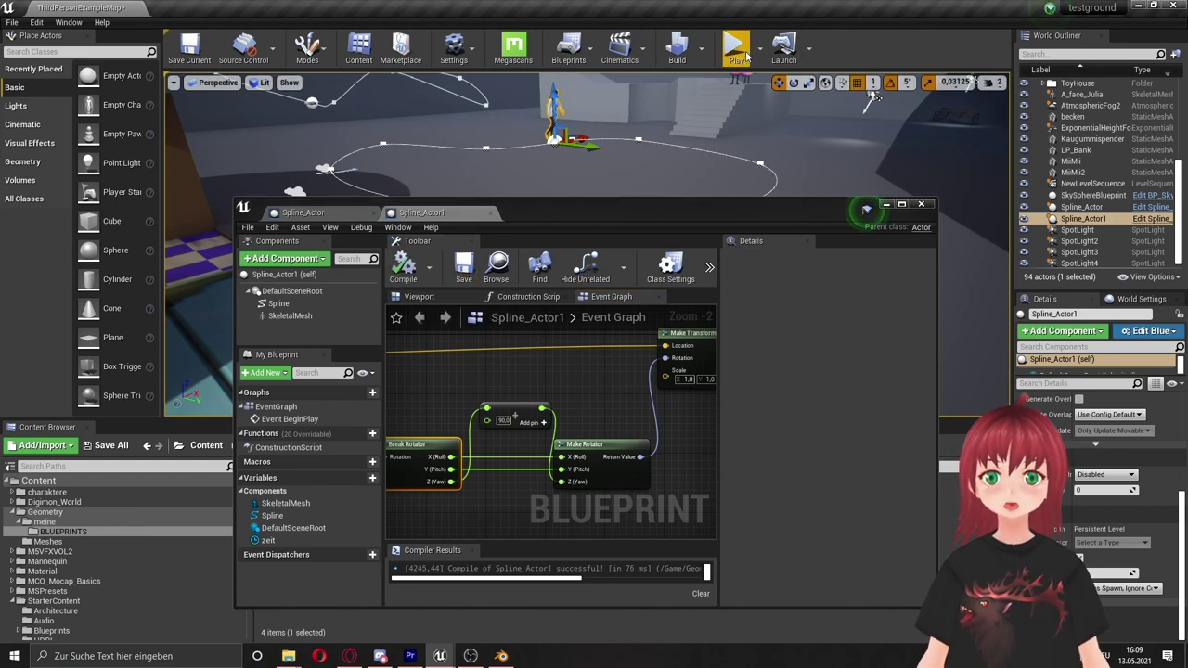
# After a test run, change the Add value from 90 to 270, recompile, and play again
pyautogui.click(742, 58)
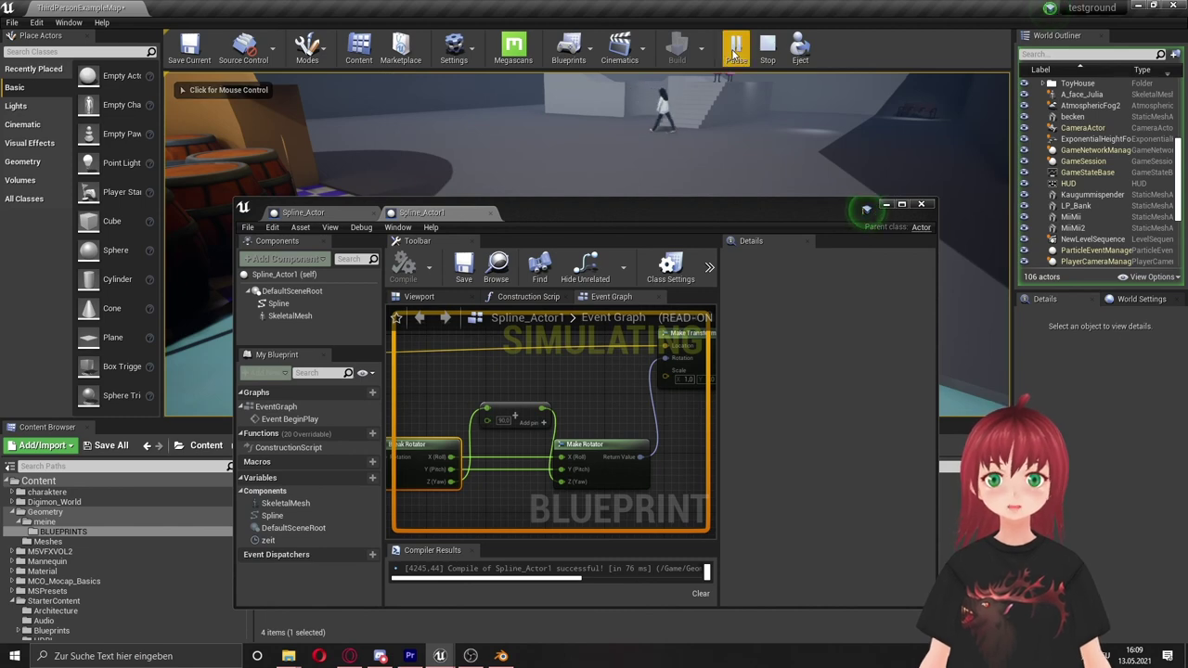
pyautogui.click(767, 46)
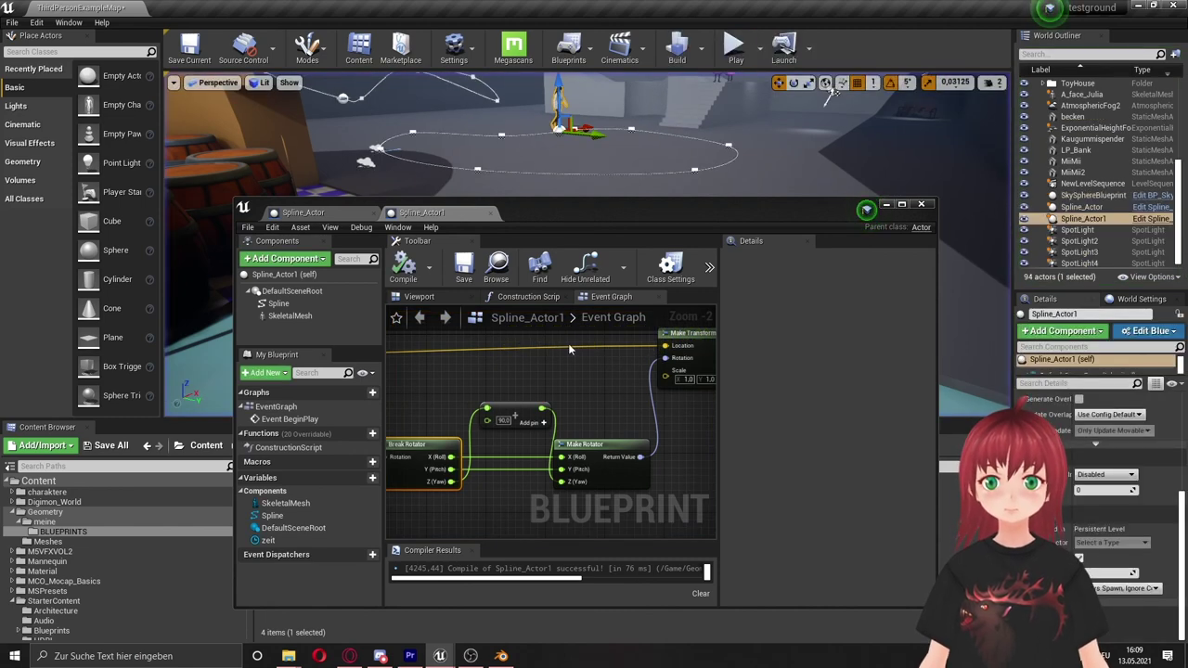
pyautogui.click(508, 421)
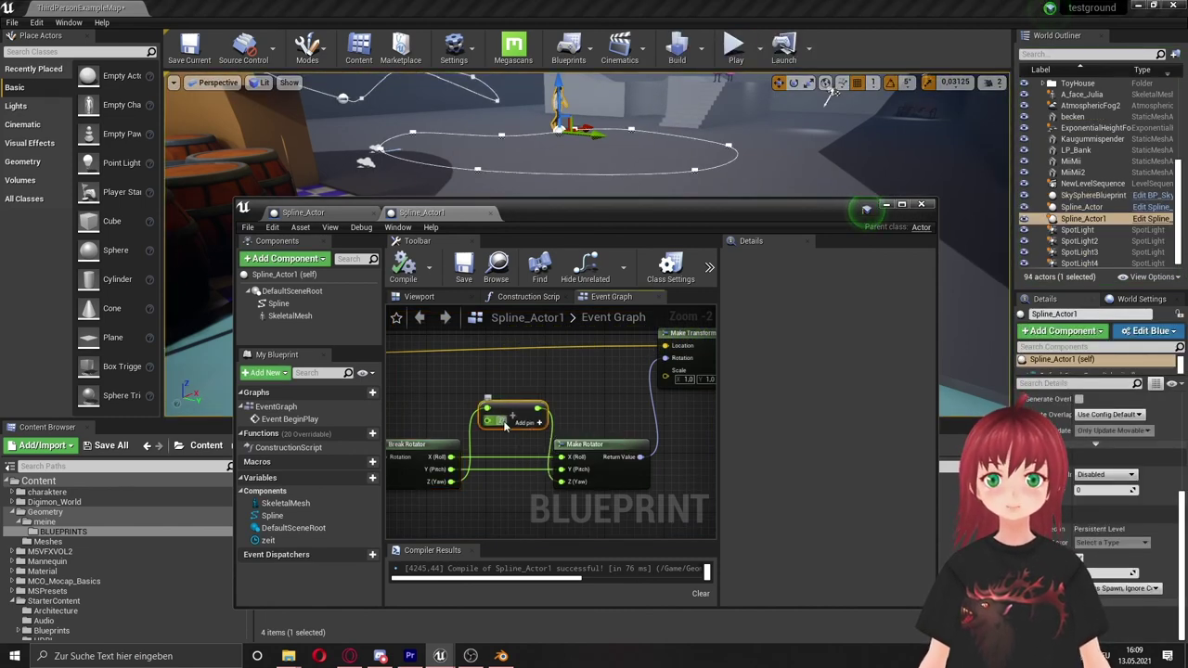
pyautogui.write('270')
pyautogui.click(403, 267)
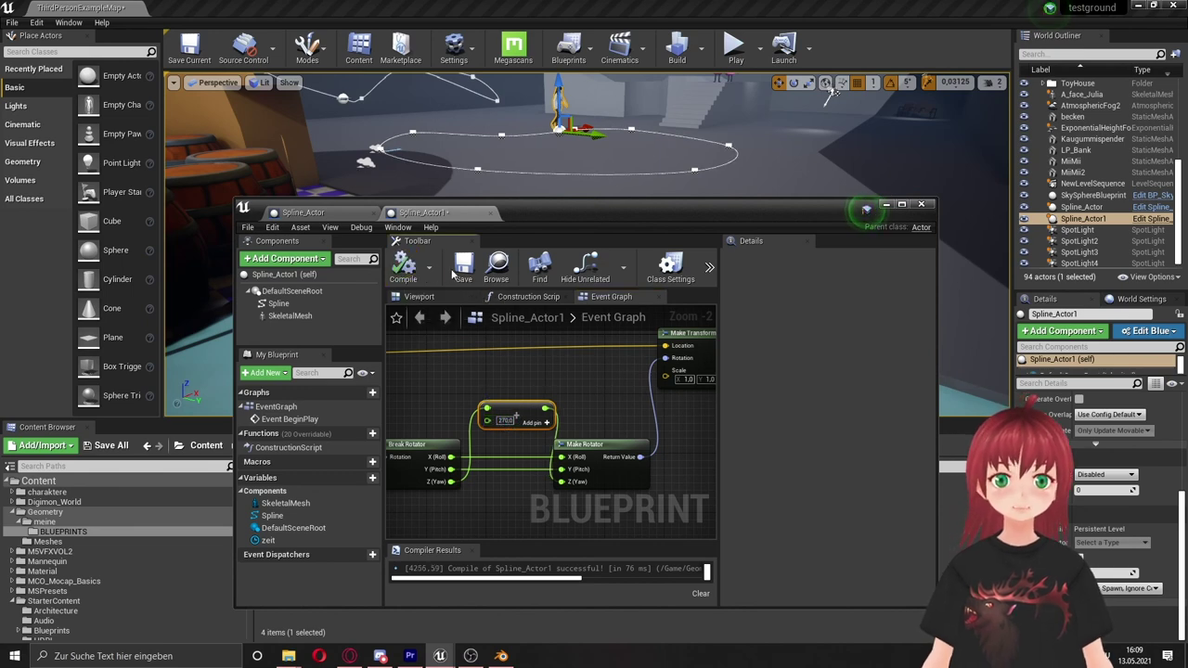
pyautogui.click(884, 204)
pyautogui.click(735, 47)
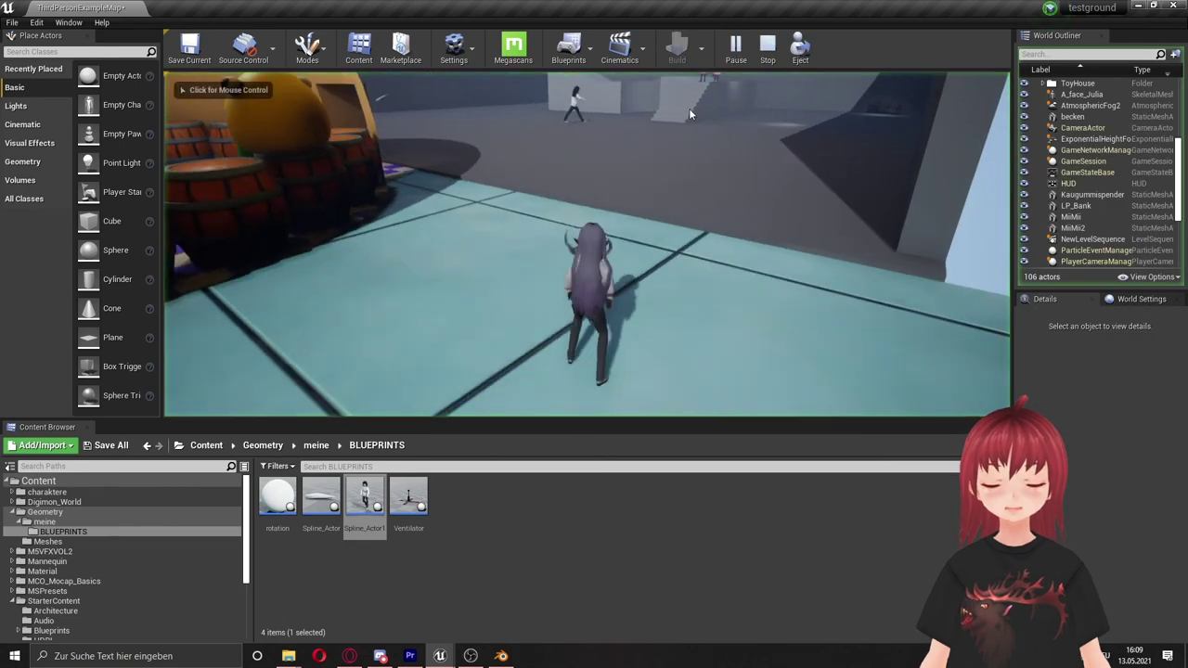
pyautogui.click(689, 108)
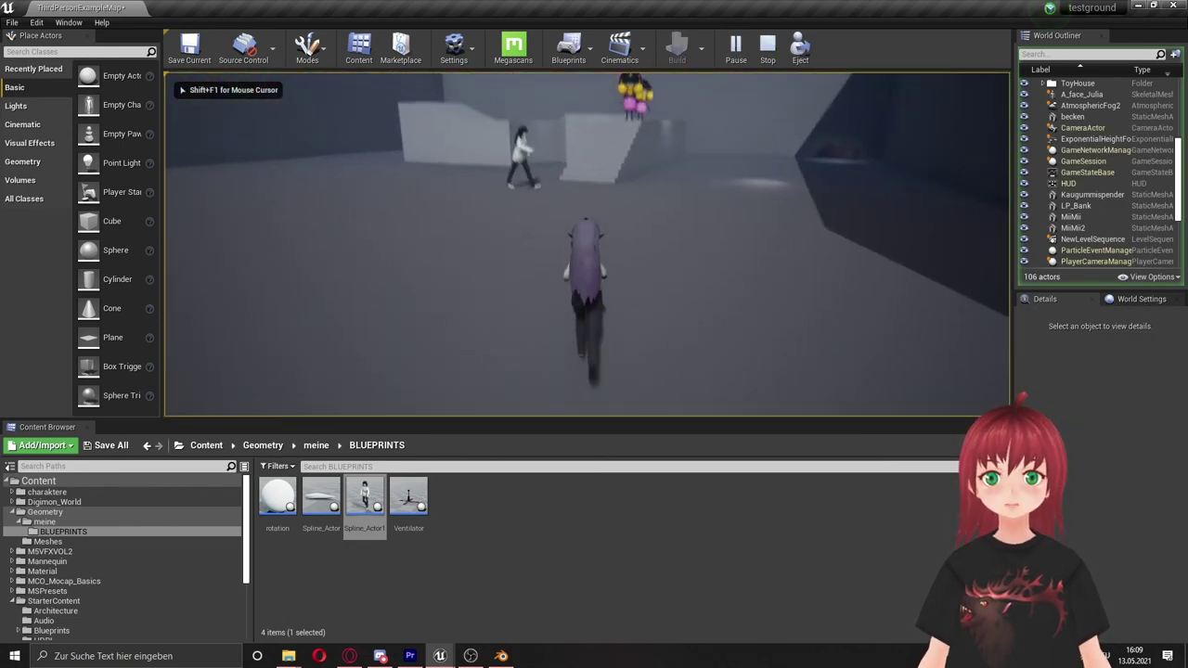
pyautogui.press('w')
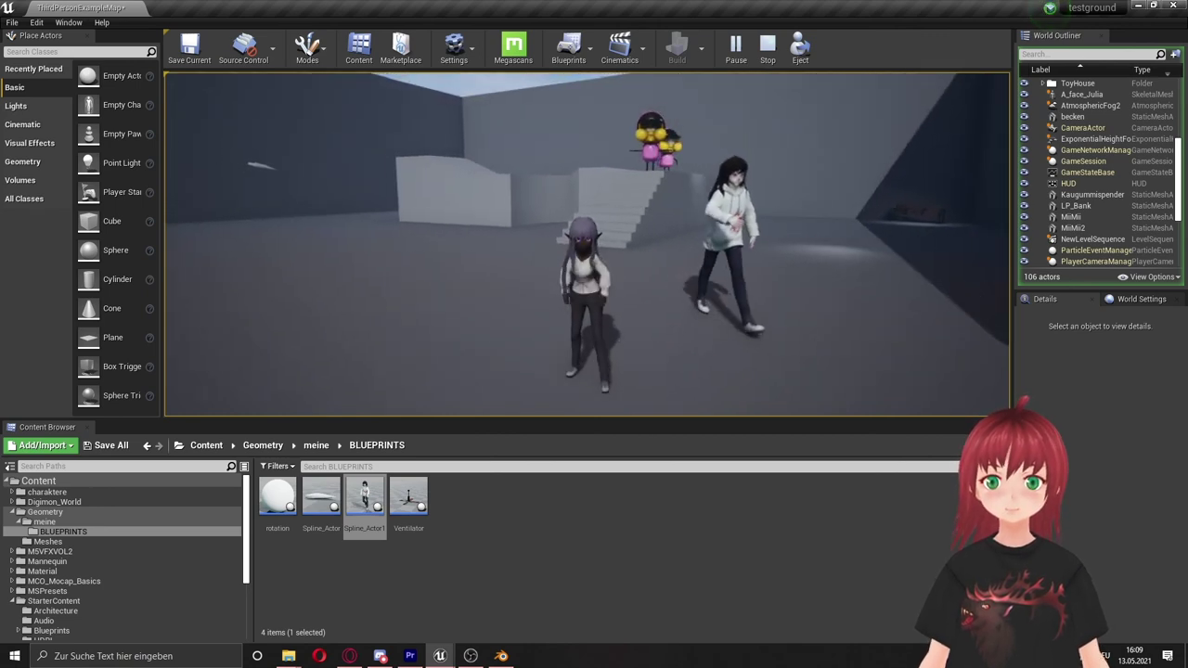
pyautogui.press('a')
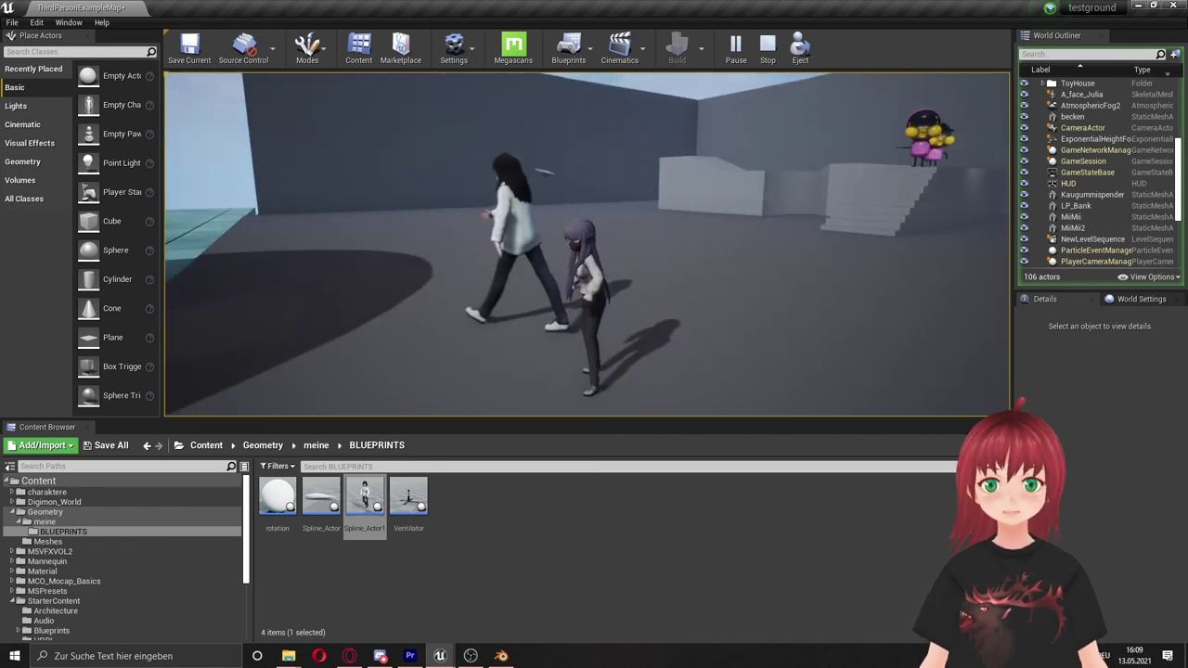
pyautogui.press('w')
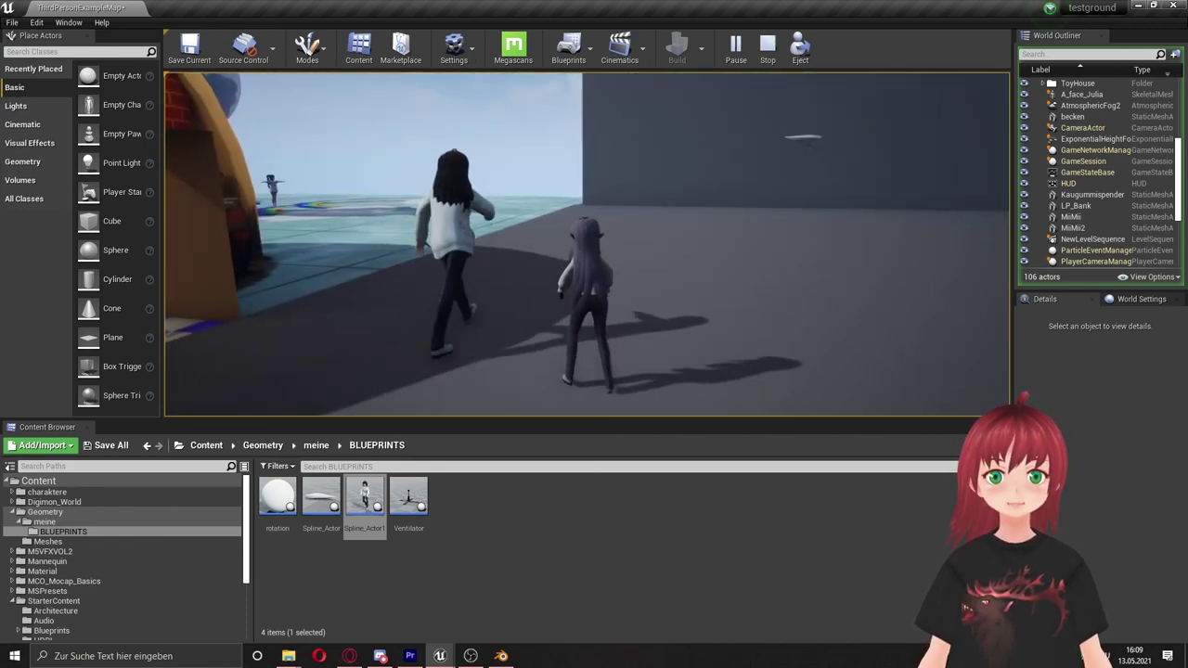
pyautogui.press('a')
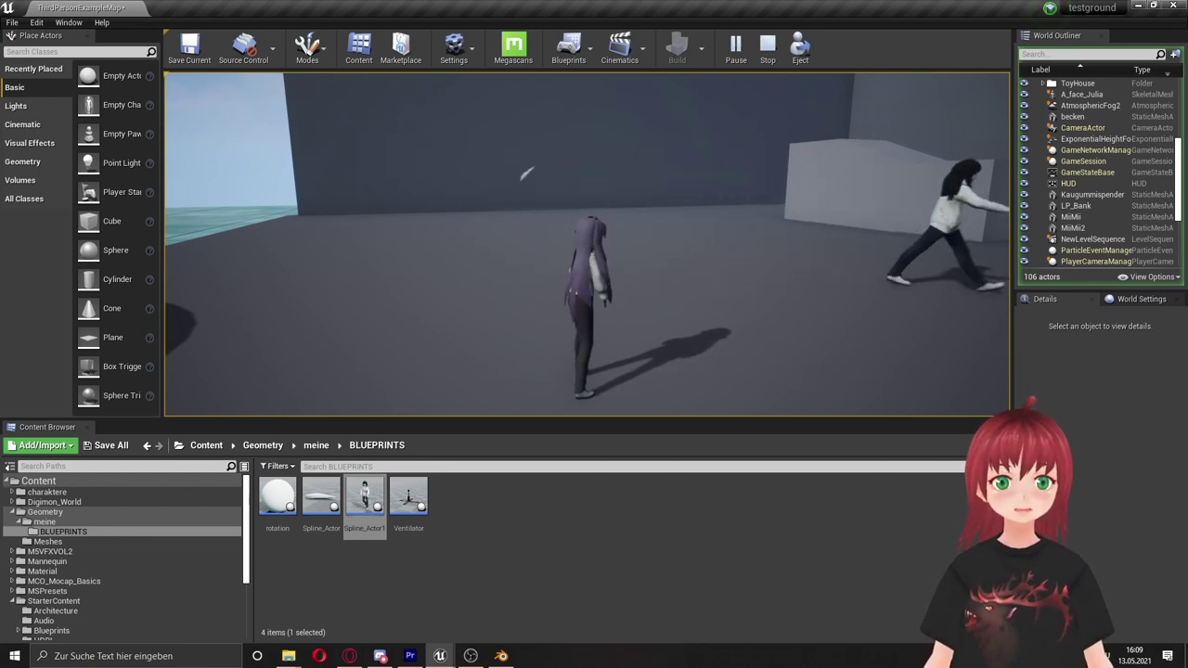
pyautogui.press('w')
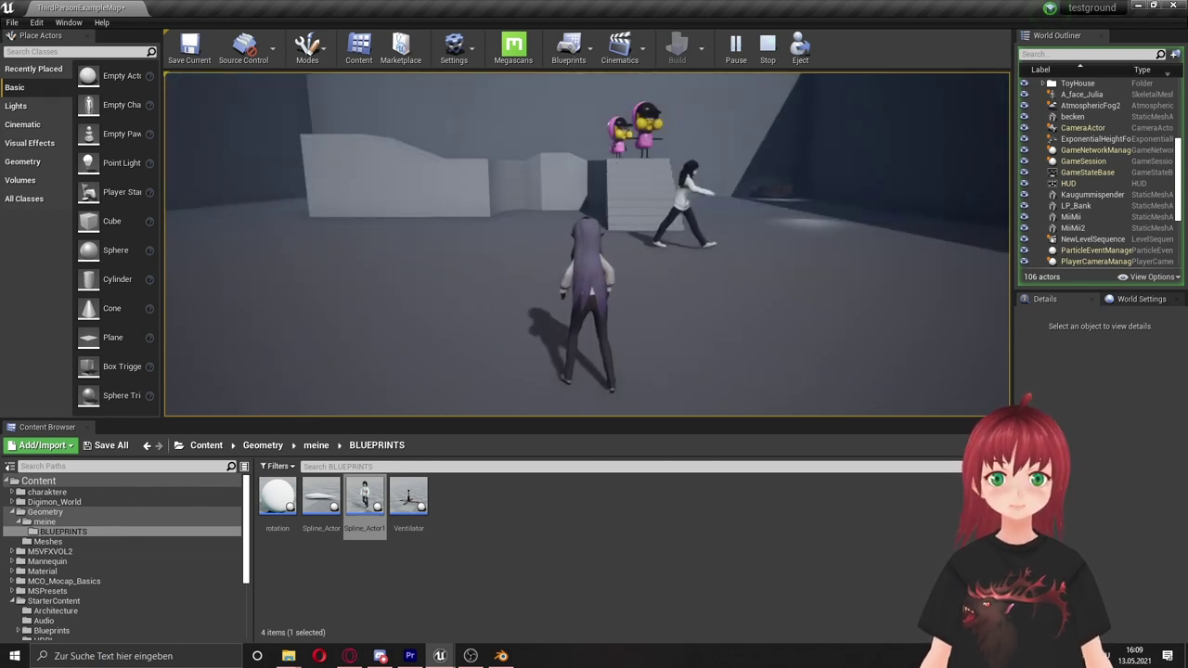
pyautogui.press('s')
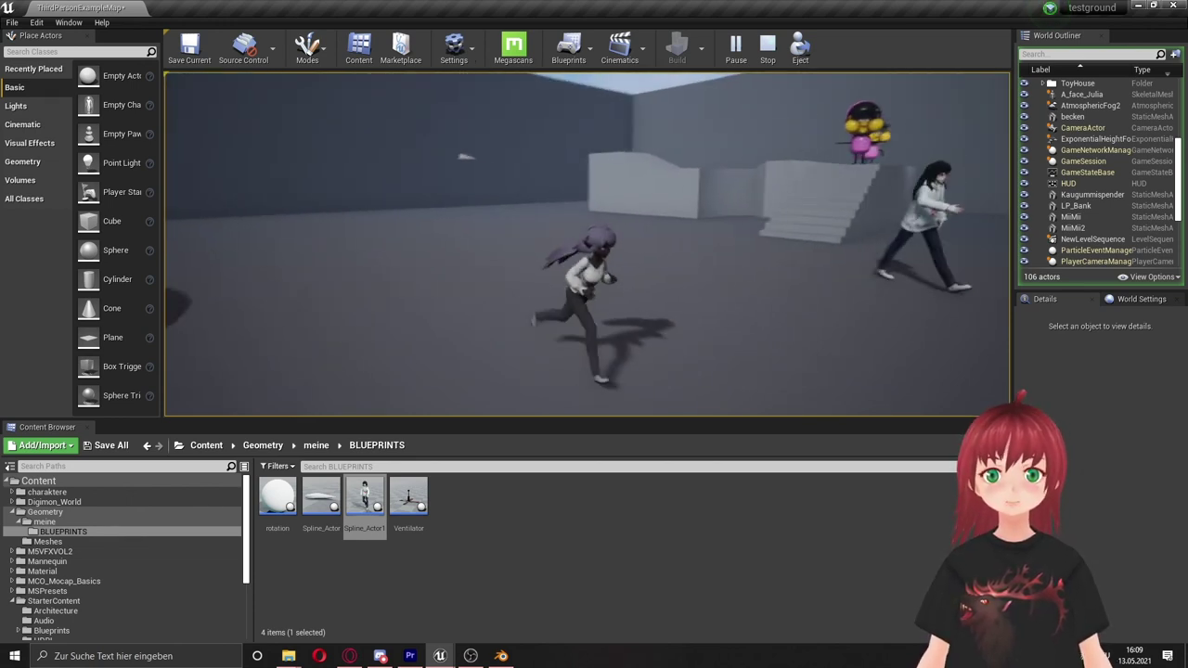